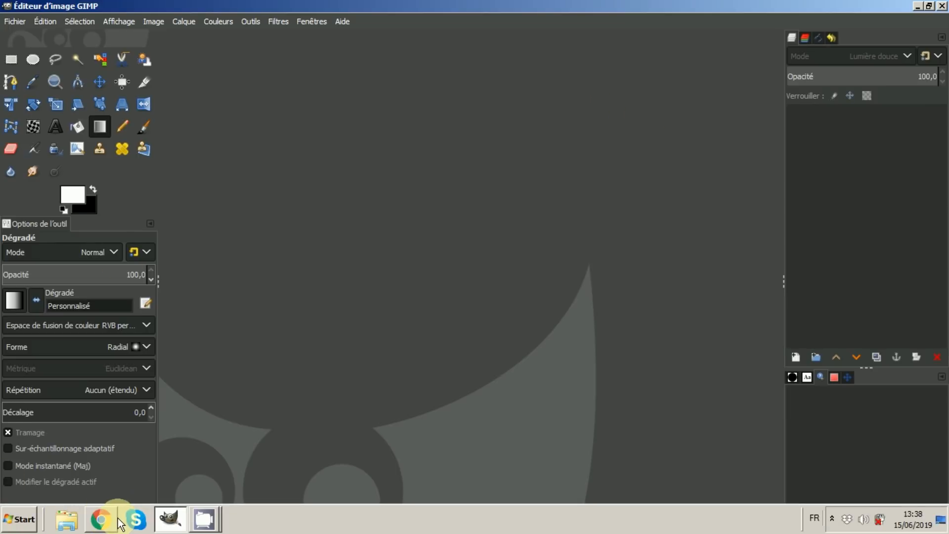
# Switch to Chrome and view the Windows download options for GIMP 2.10.12 on the gimp.org downloads page
pyautogui.click(105, 518)
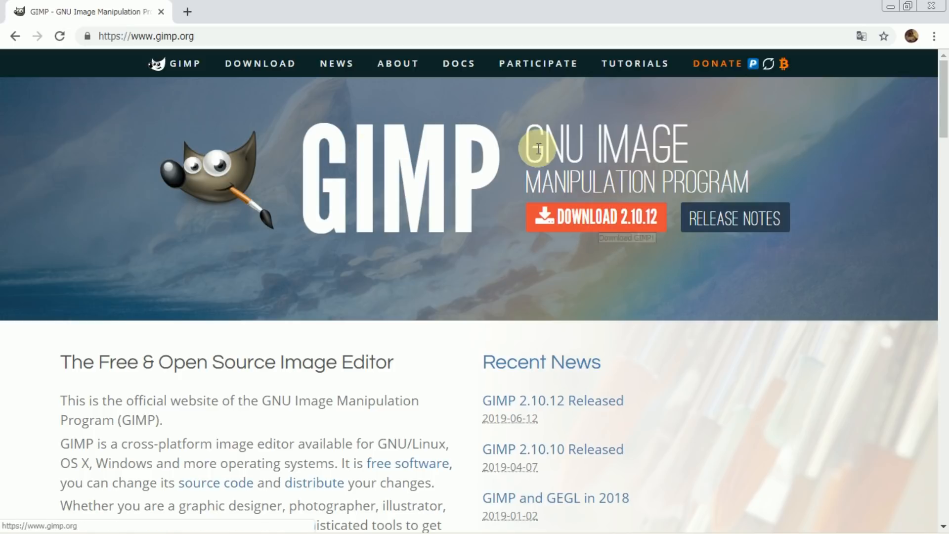
pyautogui.click(570, 225)
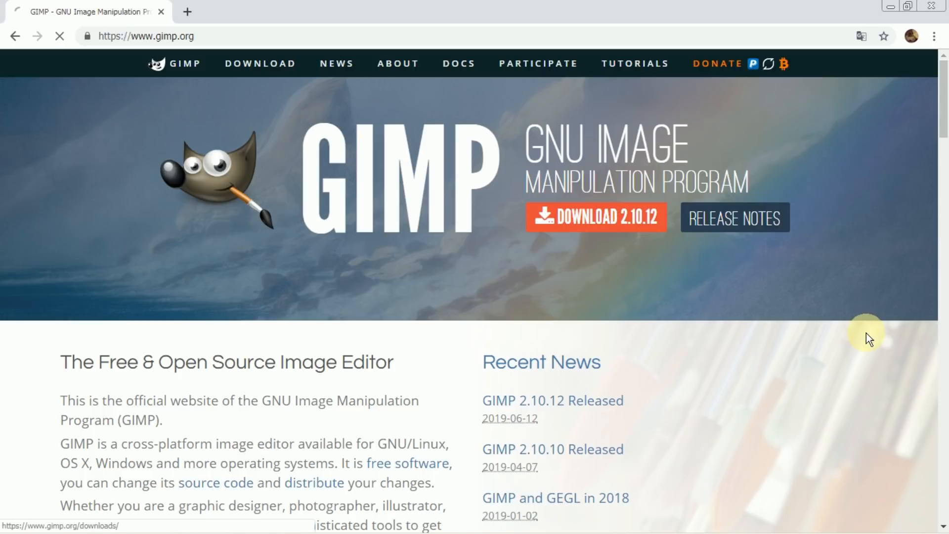
pyautogui.scroll(-2, 829, 335)
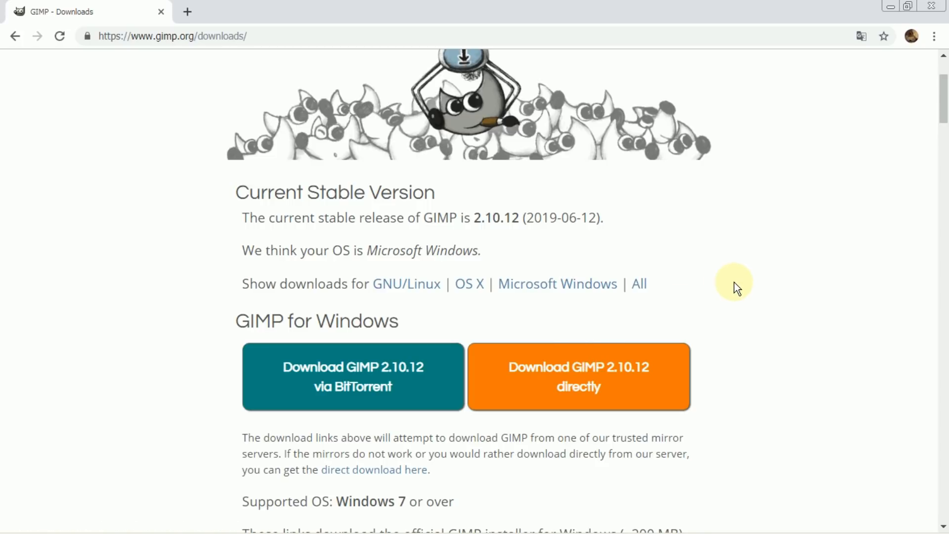
pyautogui.moveTo(64, 531)
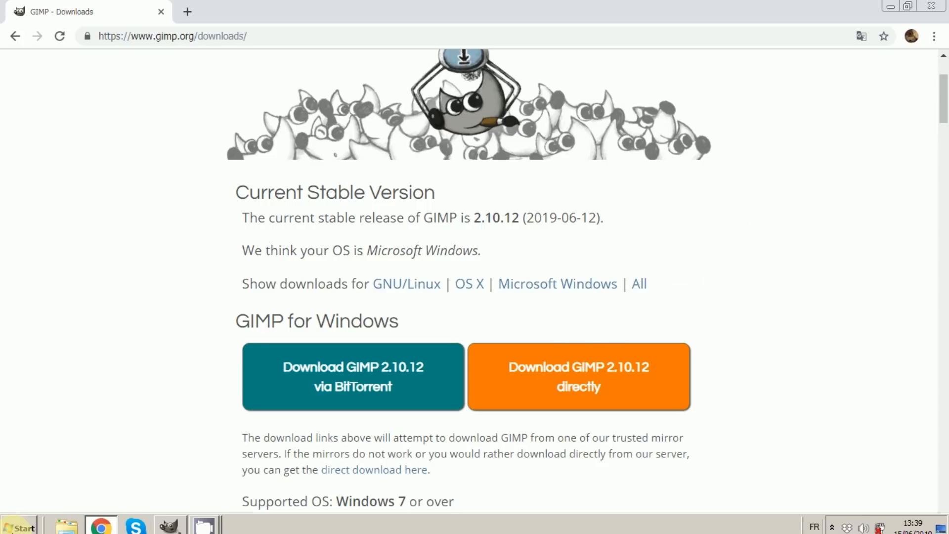
# Switch back to GIMP and check the installed version in its About information
pyautogui.click(168, 520)
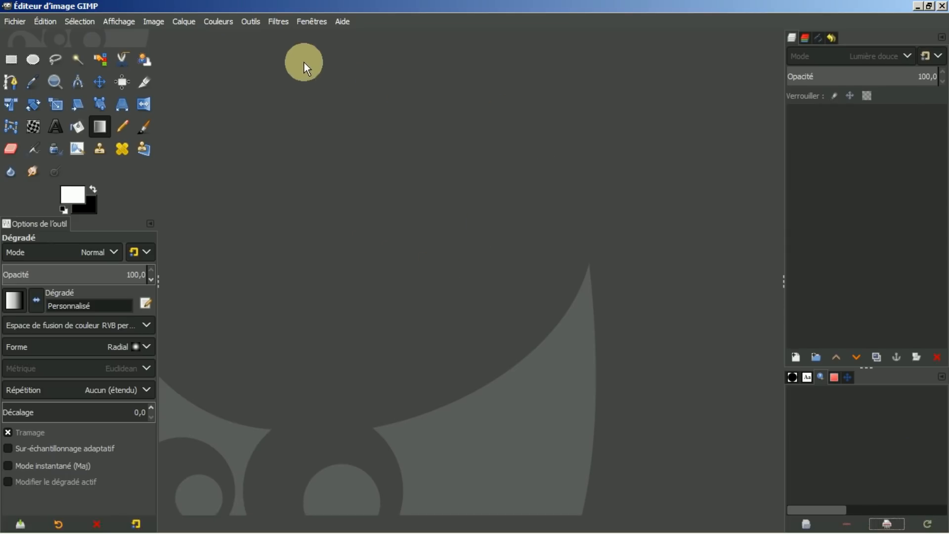
pyautogui.click(343, 22)
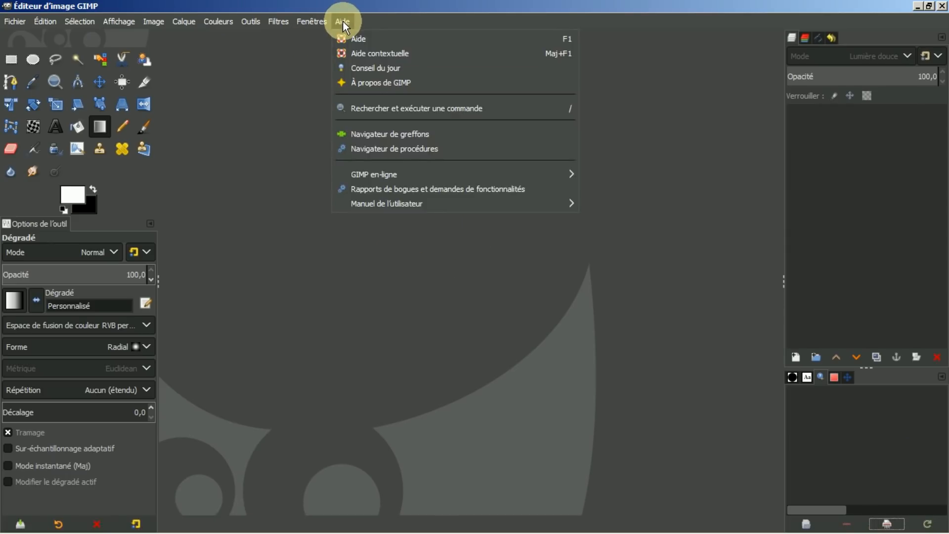
pyautogui.click(367, 80)
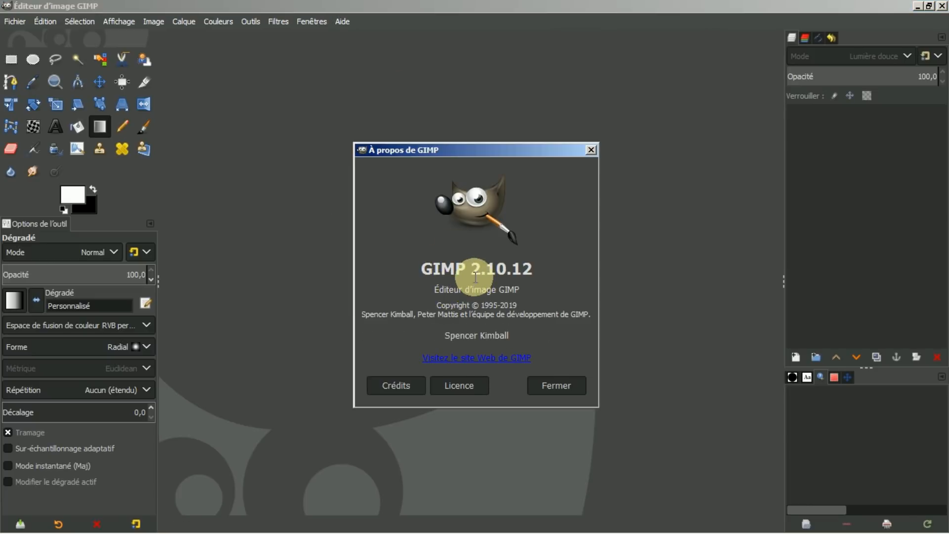
pyautogui.click(564, 385)
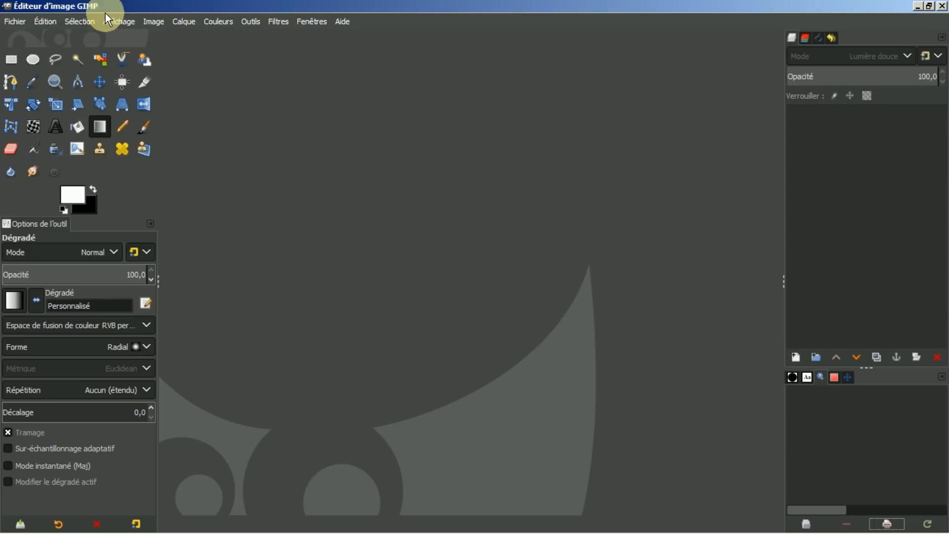
# Open the image children-1807511_1280.jpg from New folder on the desktop
pyautogui.click(12, 21)
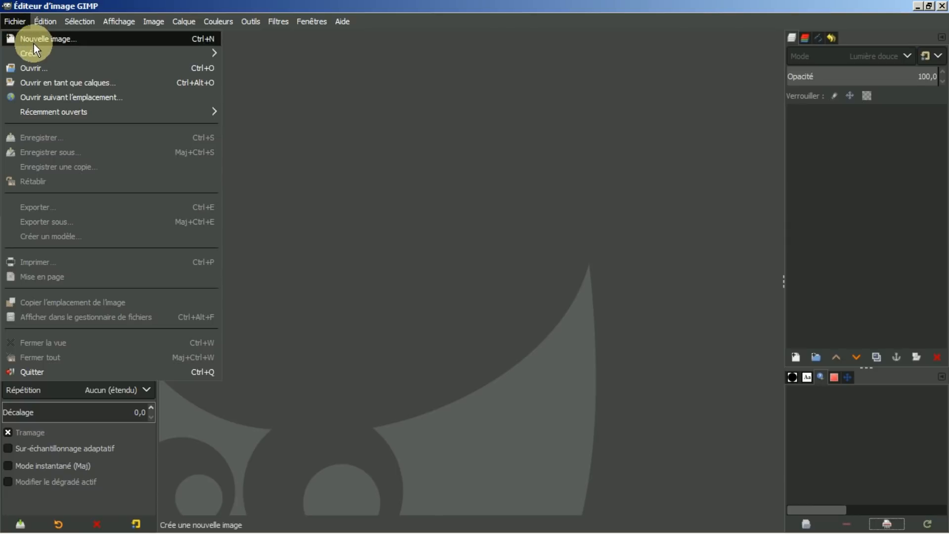
pyautogui.click(28, 67)
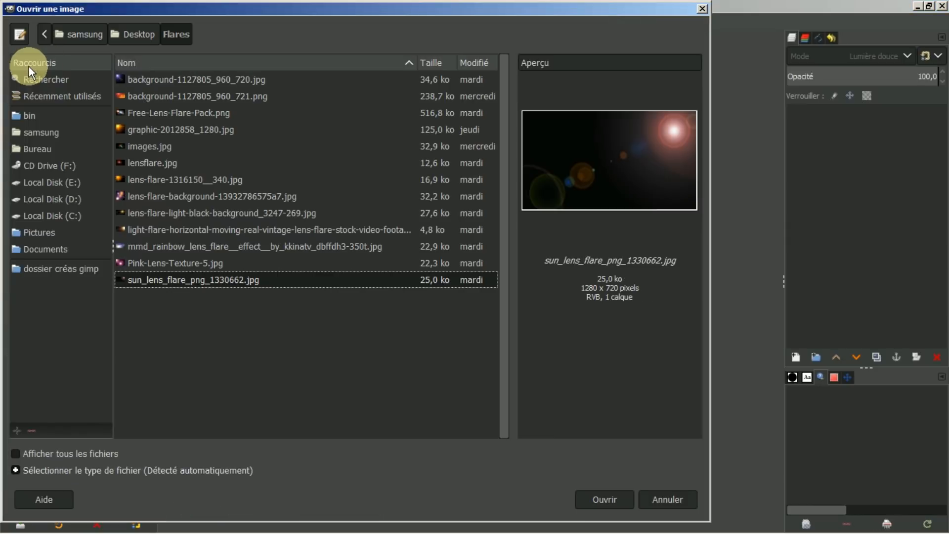
pyautogui.click(28, 149)
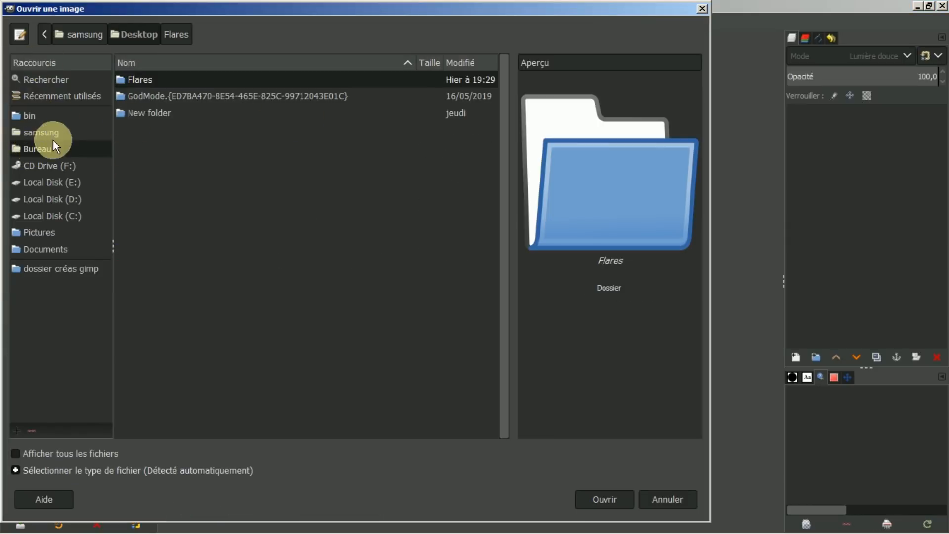
pyautogui.doubleClick(141, 112)
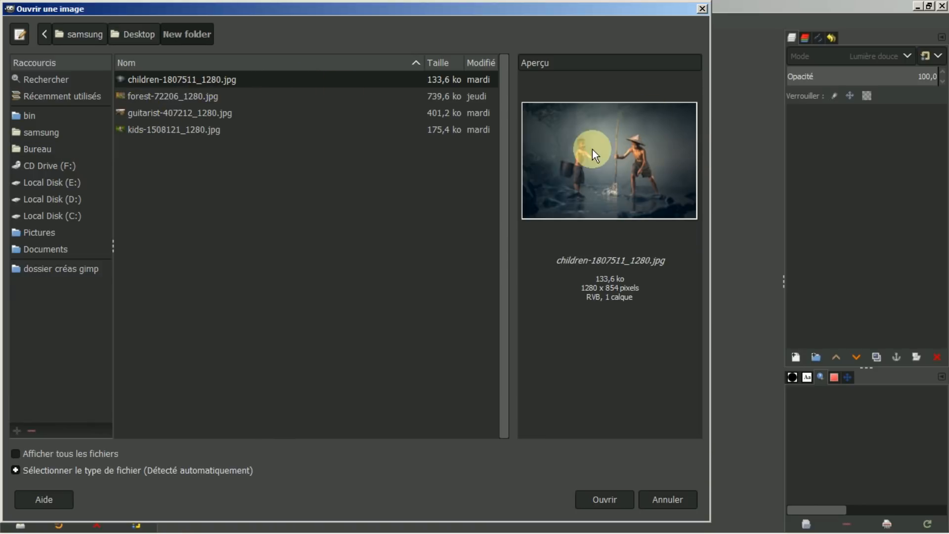
pyautogui.click(606, 499)
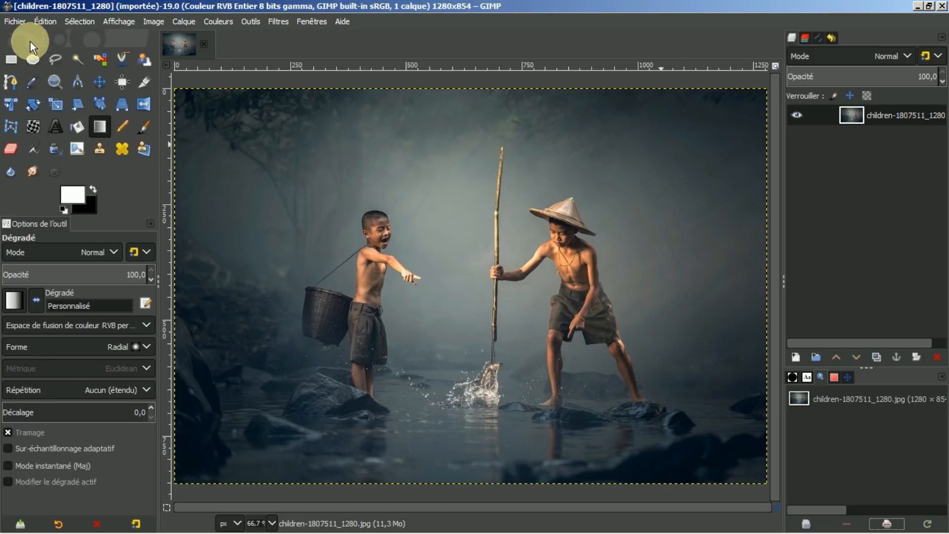
# Open background-1127805_960_720.jpg from the desktop's Flares folder as a new layer over the children photo
pyautogui.click(11, 25)
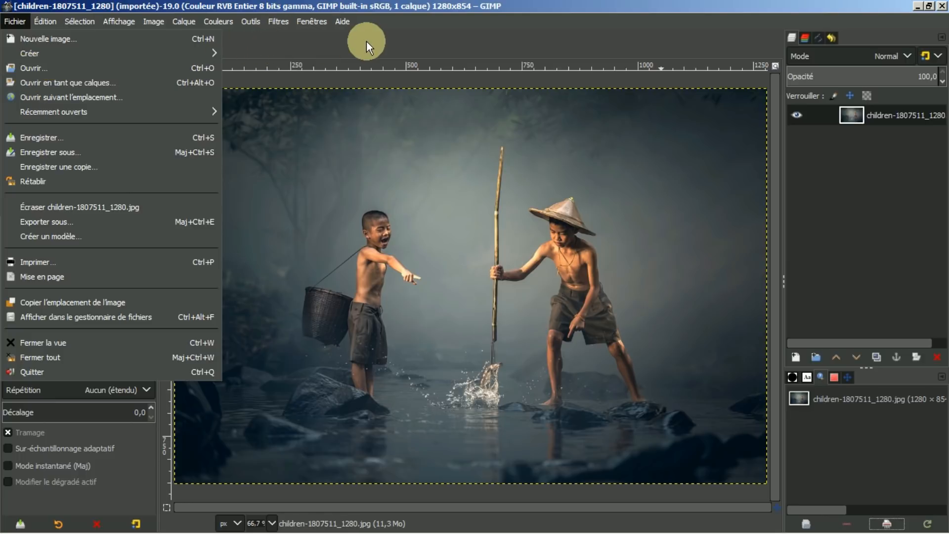
pyautogui.moveTo(10, 28)
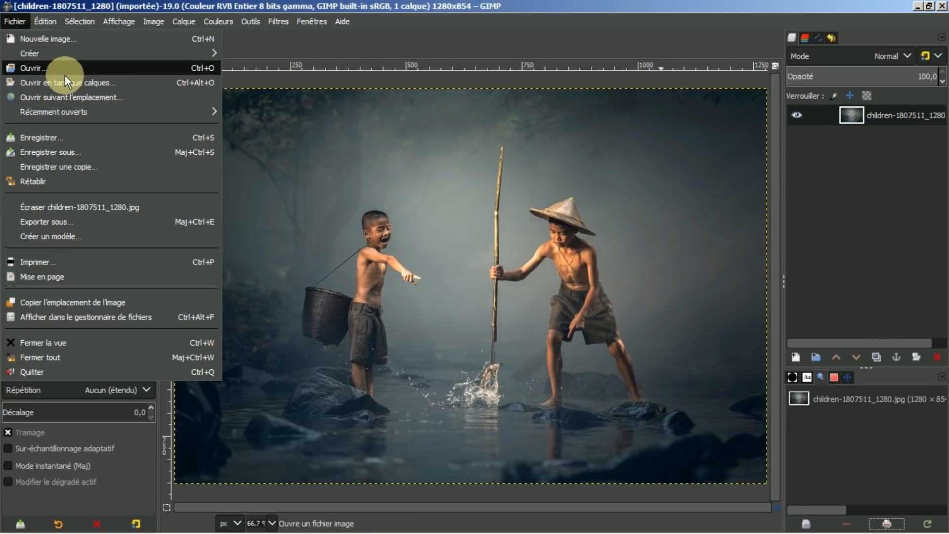
pyautogui.click(37, 82)
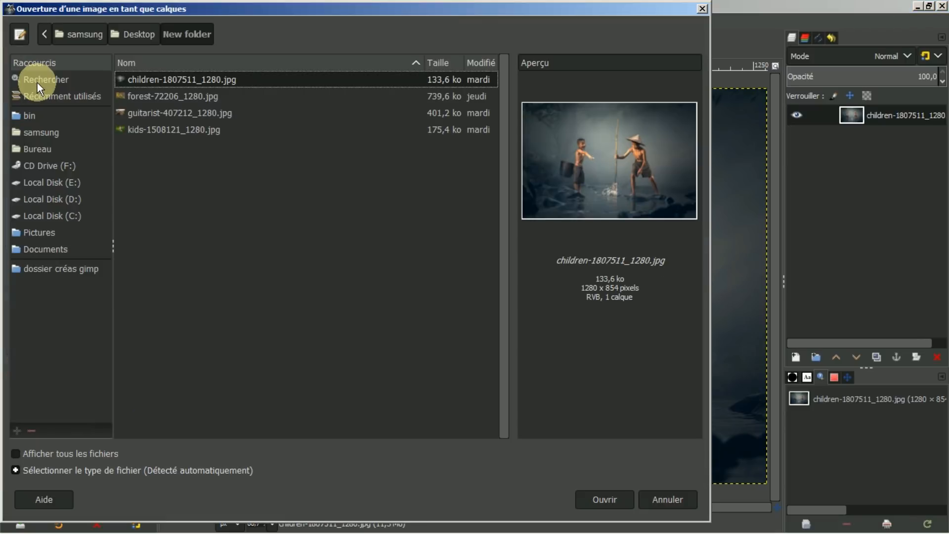
pyautogui.click(33, 148)
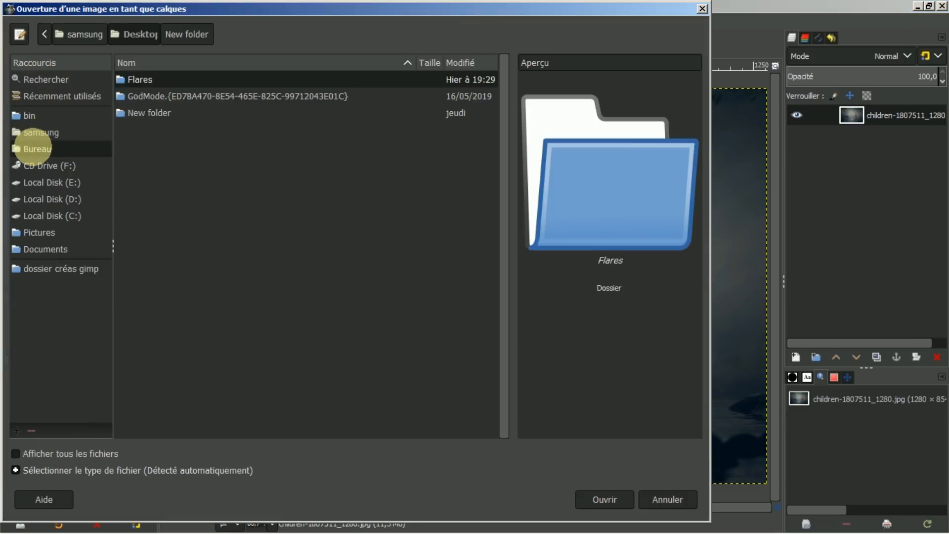
pyautogui.doubleClick(144, 81)
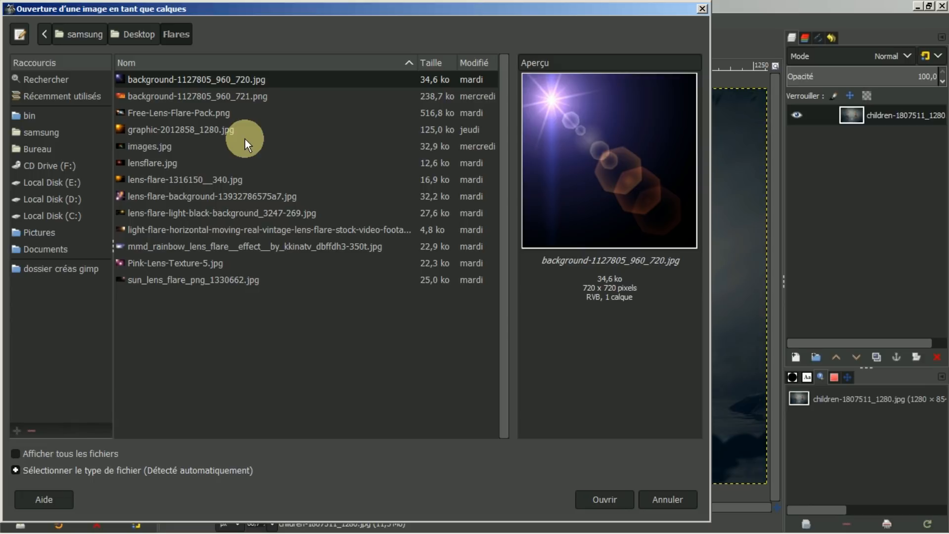
pyautogui.click(244, 97)
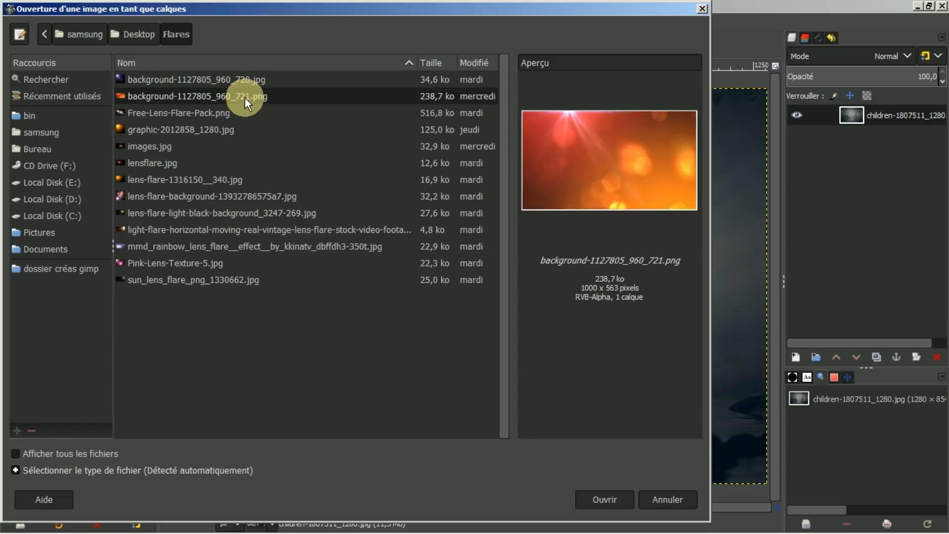
pyautogui.click(204, 117)
pyautogui.click(202, 128)
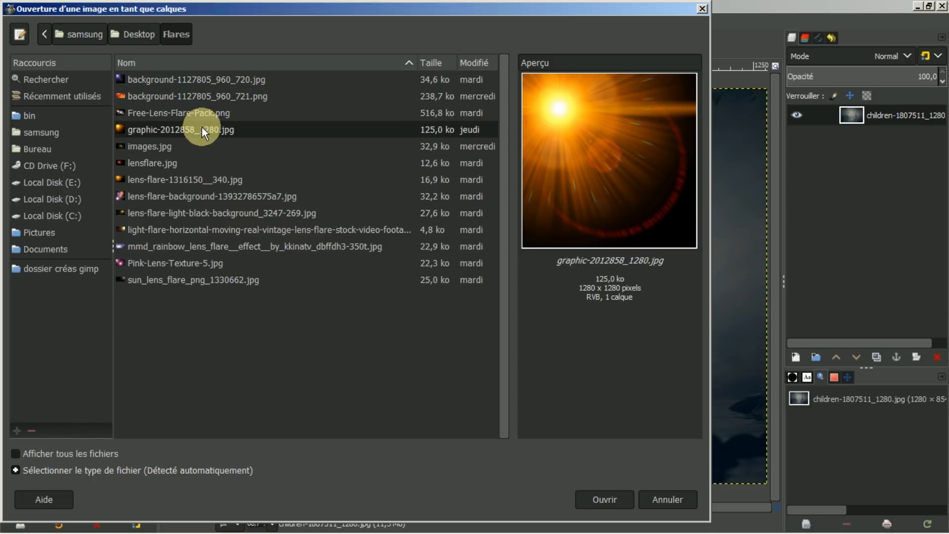
pyautogui.click(222, 81)
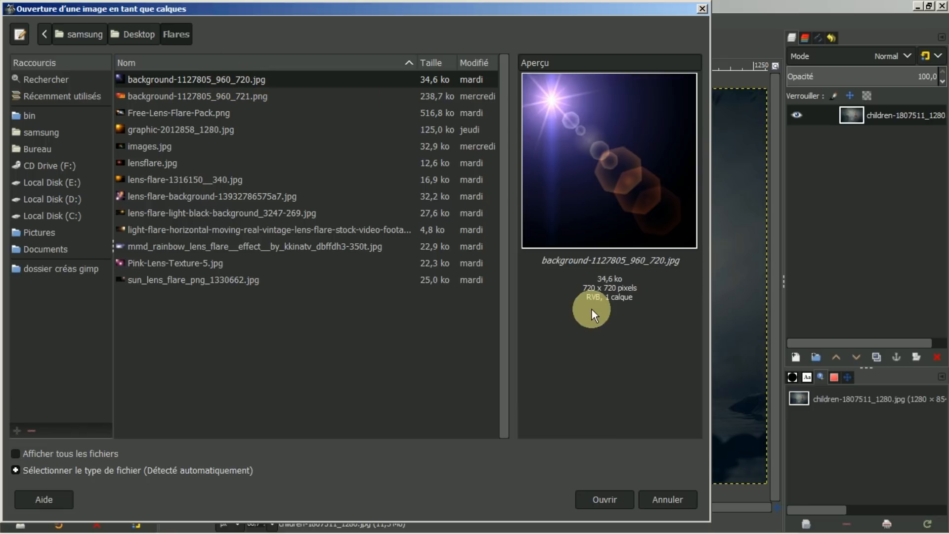
pyautogui.click(593, 498)
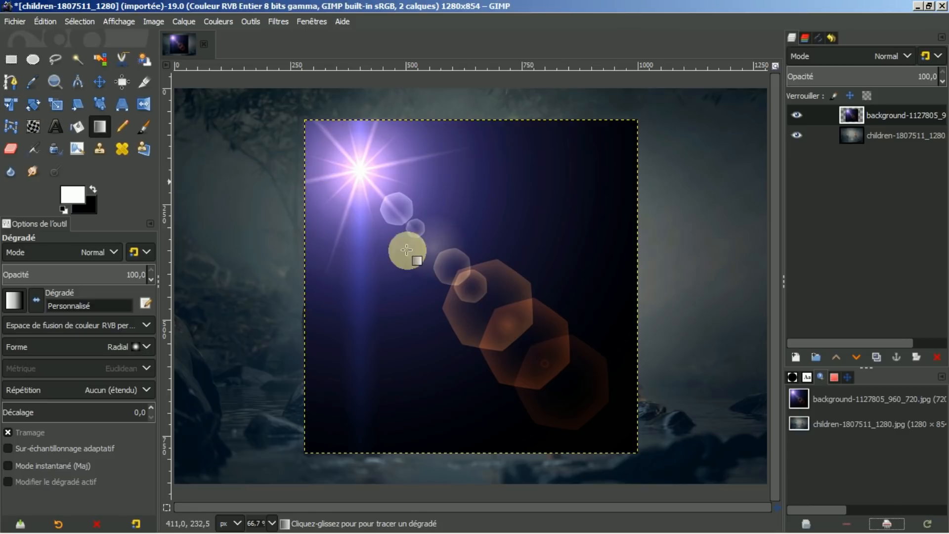
# Scale the lens-flare layer to about 1290 x 864 px so it covers the whole photo
pyautogui.click(55, 103)
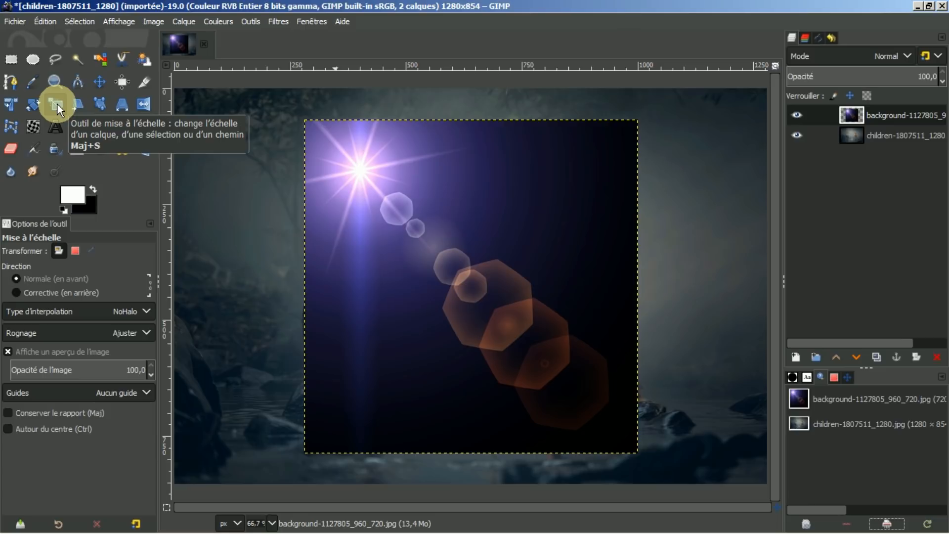
pyautogui.click(367, 189)
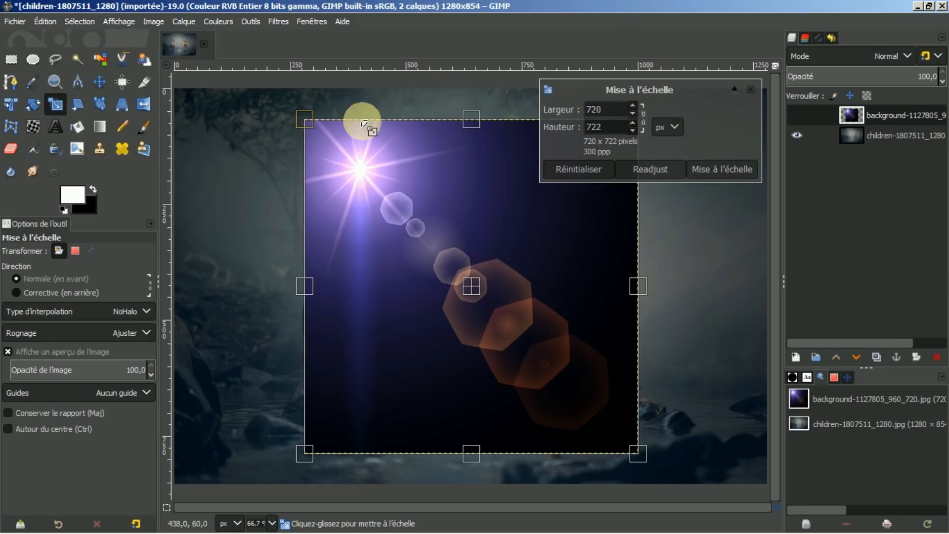
pyautogui.moveTo(304, 118); pyautogui.dragTo(174, 85)
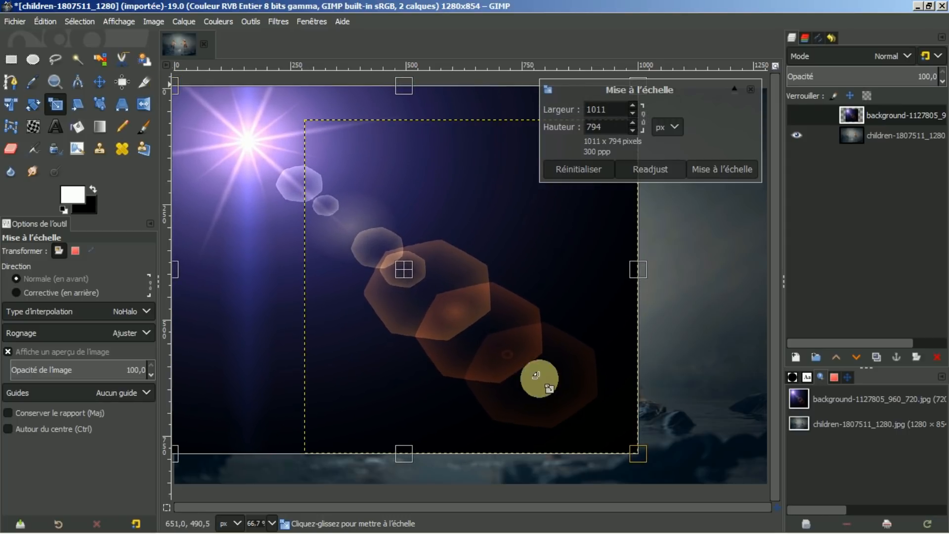
pyautogui.moveTo(639, 453); pyautogui.dragTo(763, 494)
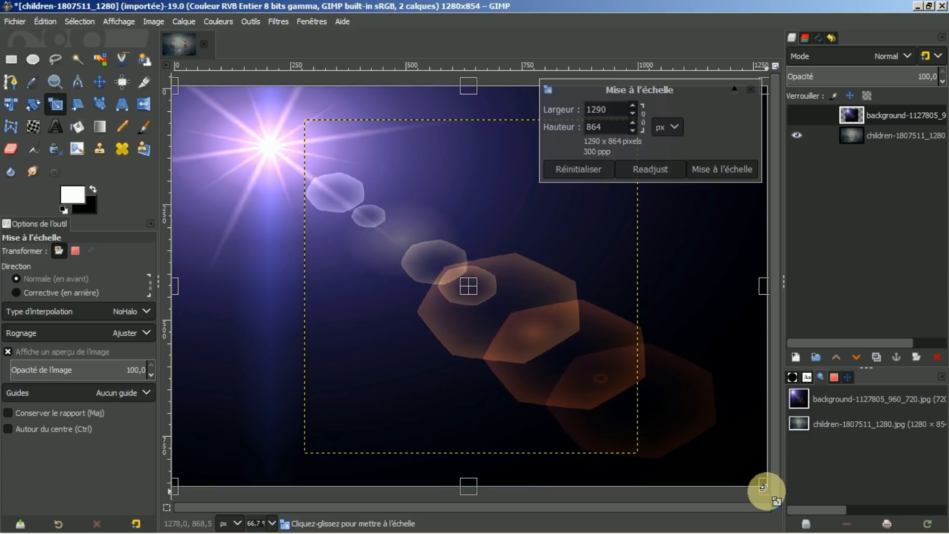
pyautogui.click(726, 169)
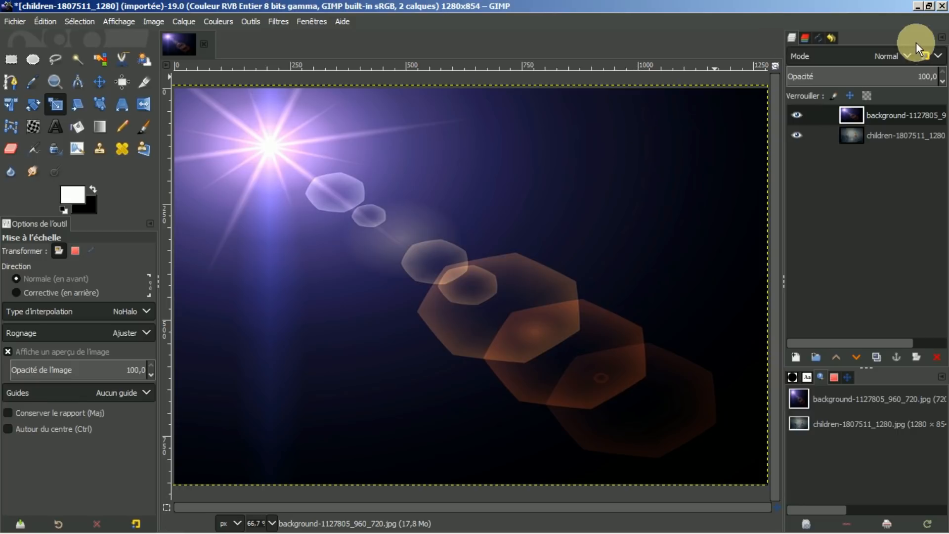
# Try the Superposer blend mode at 64.4 opacity on the lens-flare layer, toggling its visibility to compare
pyautogui.click(906, 54)
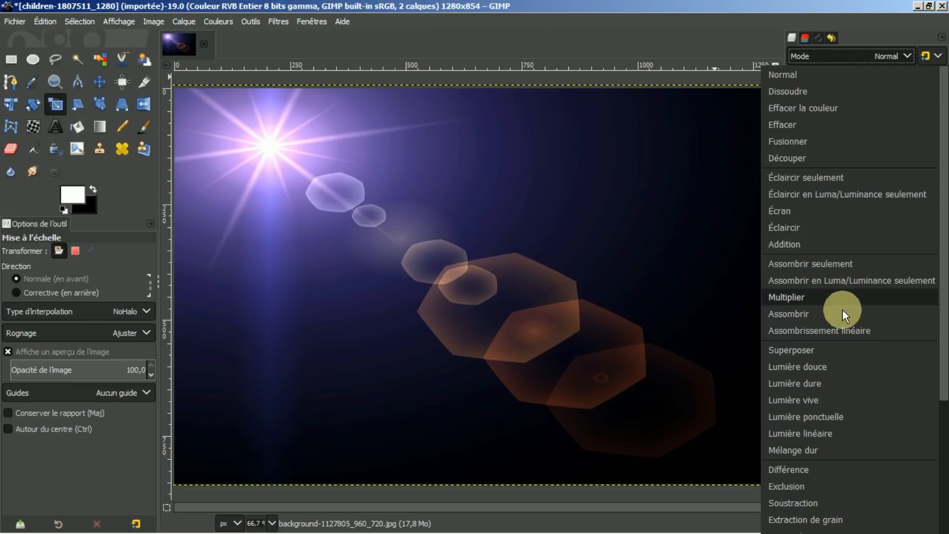
pyautogui.click(794, 350)
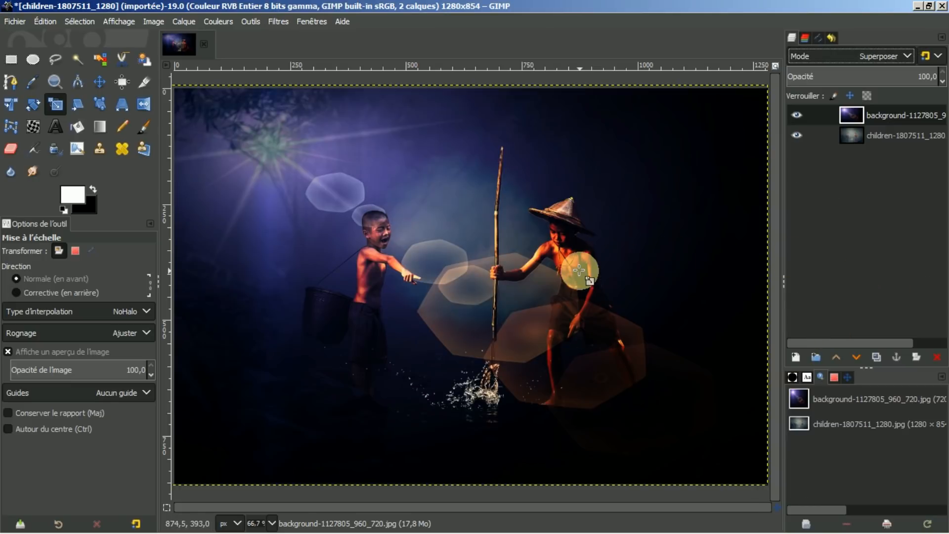
pyautogui.click(906, 73)
pyautogui.moveTo(905, 73); pyautogui.dragTo(884, 73)
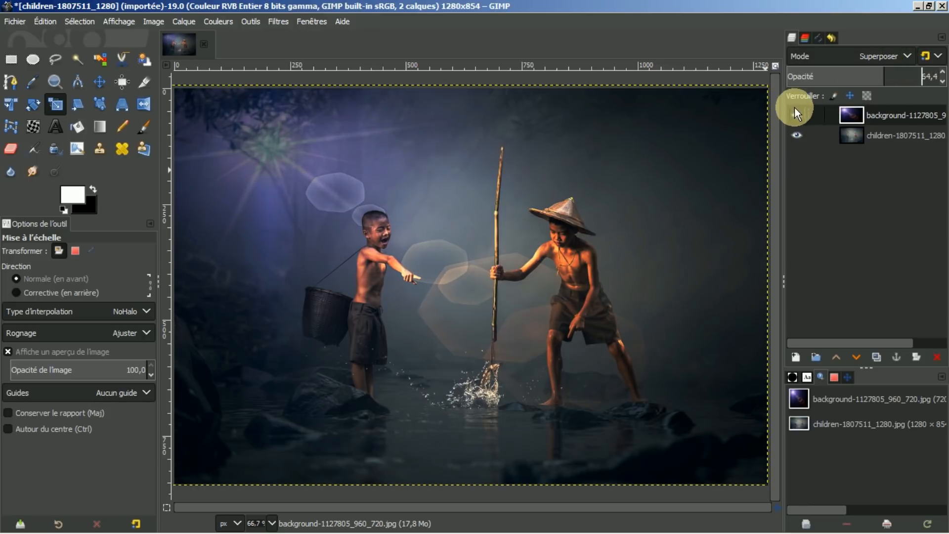
pyautogui.click(798, 116)
pyautogui.click(798, 117)
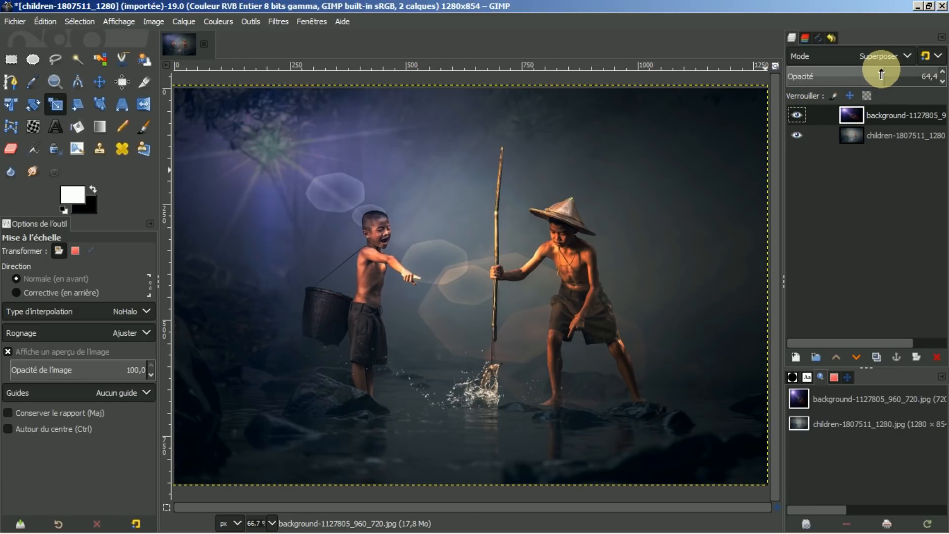
# Set the lens-flare layer's blend mode to Lumière douce and its opacity to 80.8
pyautogui.moveTo(880, 69); pyautogui.dragTo(943, 69)
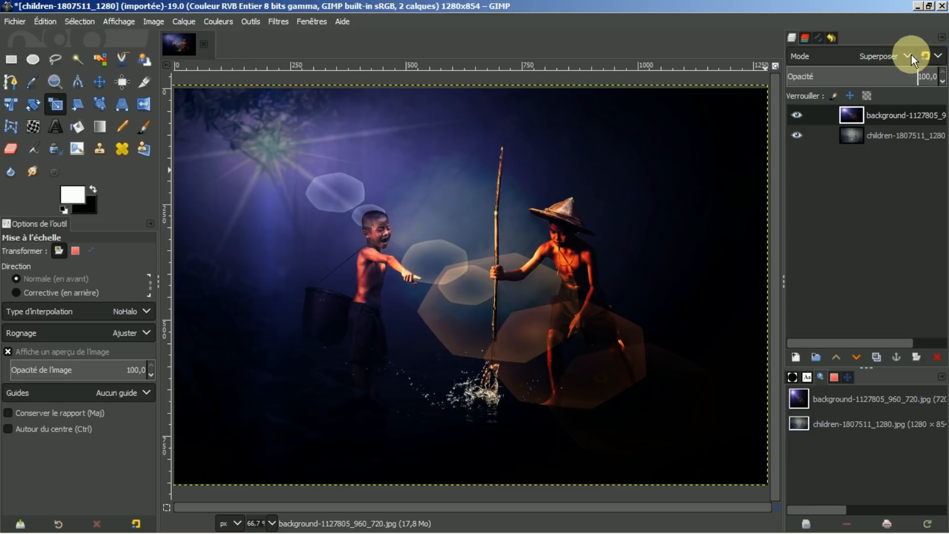
pyautogui.click(906, 55)
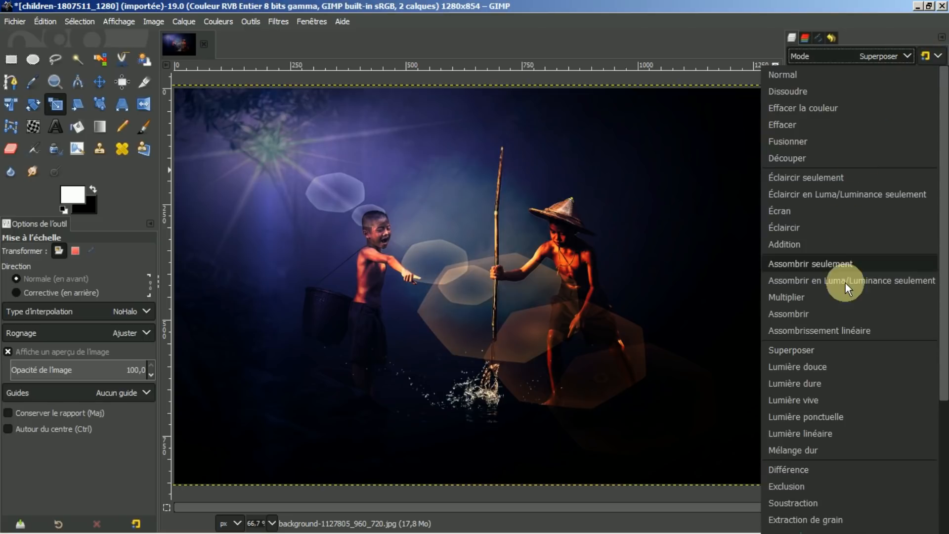
pyautogui.click(796, 366)
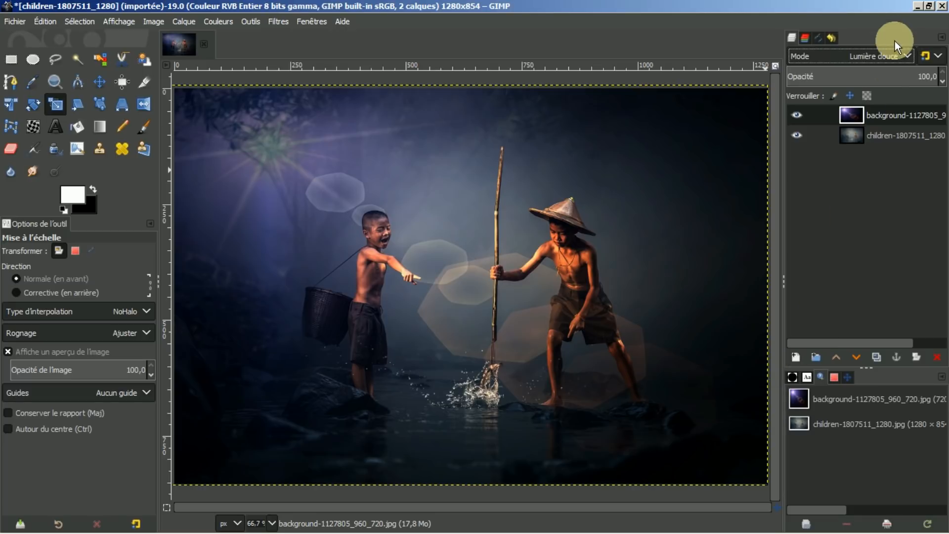
pyautogui.moveTo(888, 72); pyautogui.dragTo(909, 75)
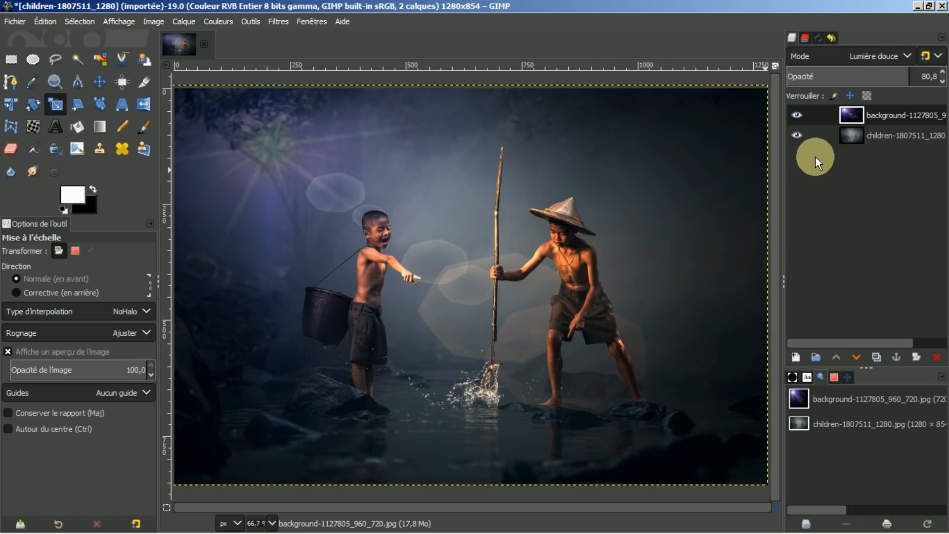
# Hide the purple lens-flare layer and open background-1127805_960_721.png from the Flares folder as a new layer
pyautogui.click(793, 114)
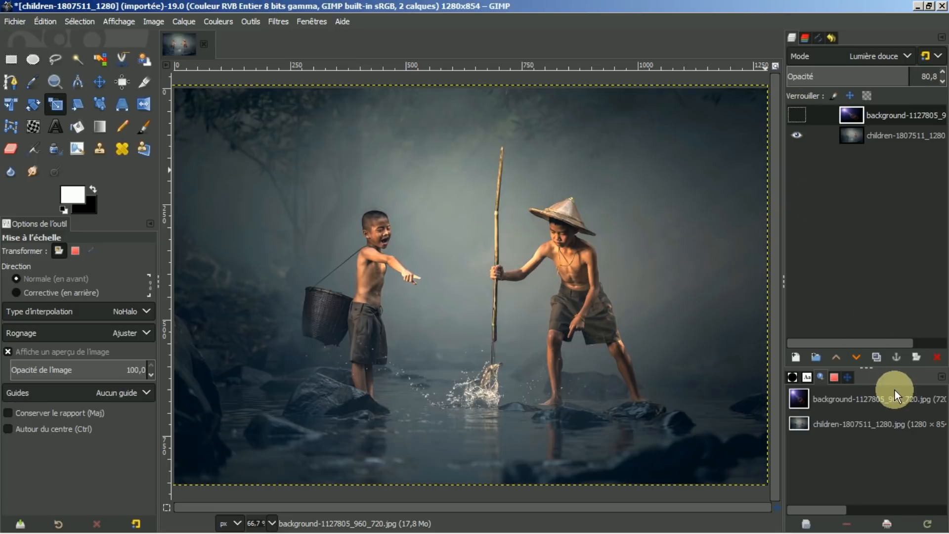
pyautogui.click(8, 21)
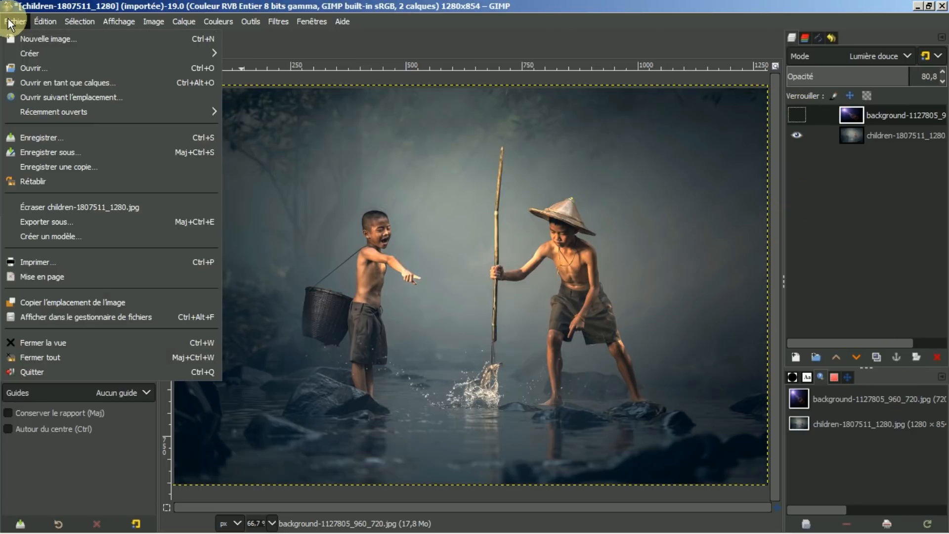
pyautogui.click(29, 83)
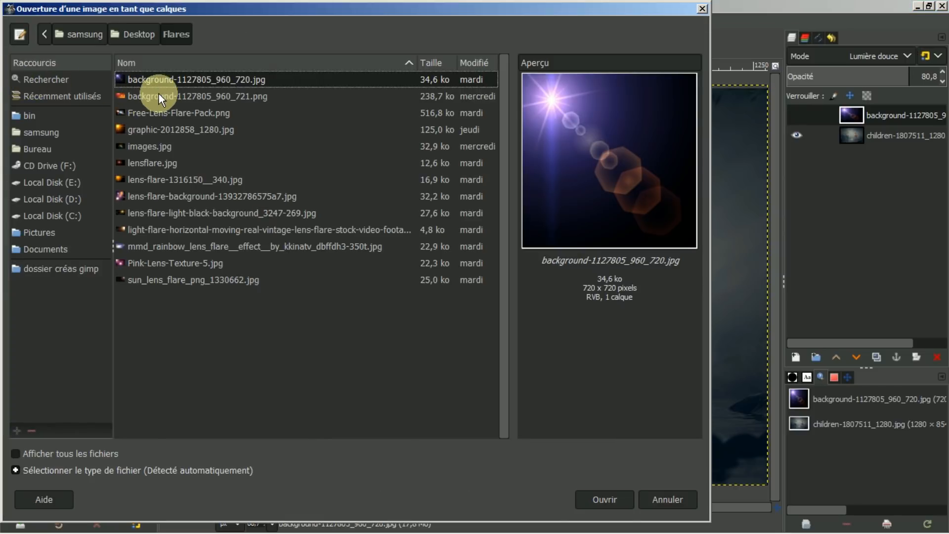
pyautogui.click(159, 95)
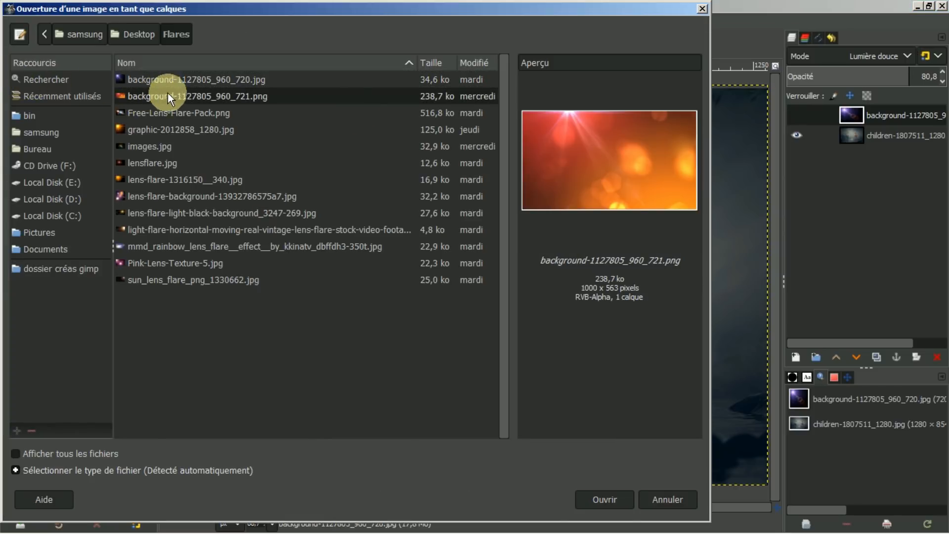
pyautogui.click(610, 498)
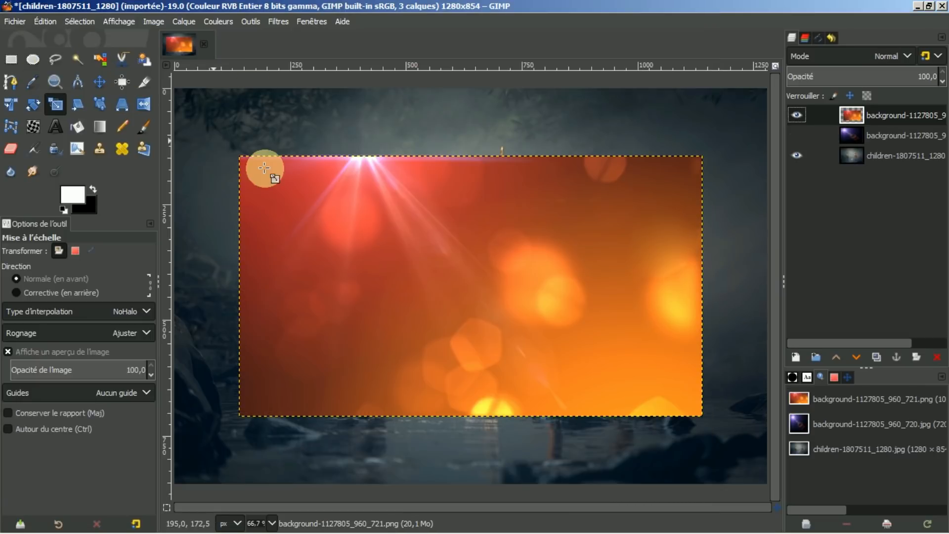
# Scale the orange flare layer from two opposite corners so it covers the whole photo
pyautogui.click(350, 225)
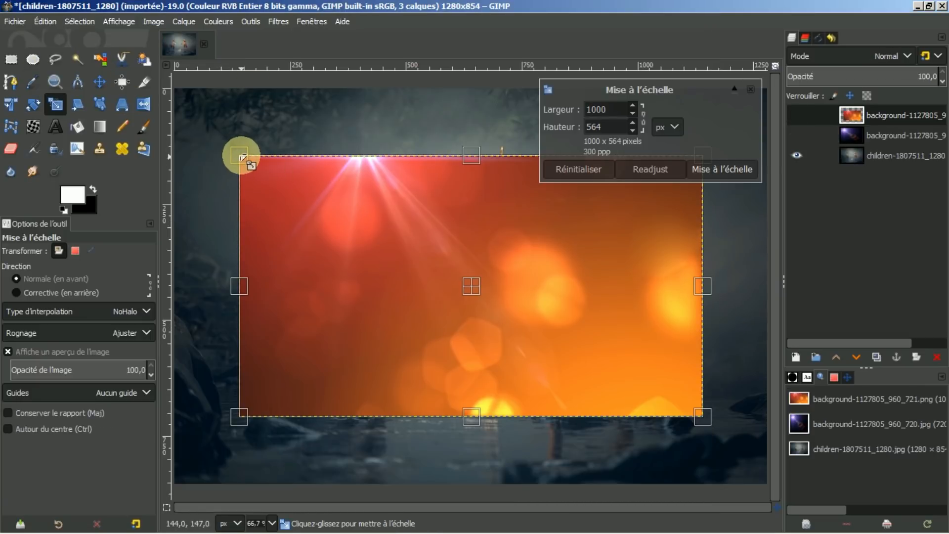
pyautogui.moveTo(242, 157); pyautogui.dragTo(170, 87)
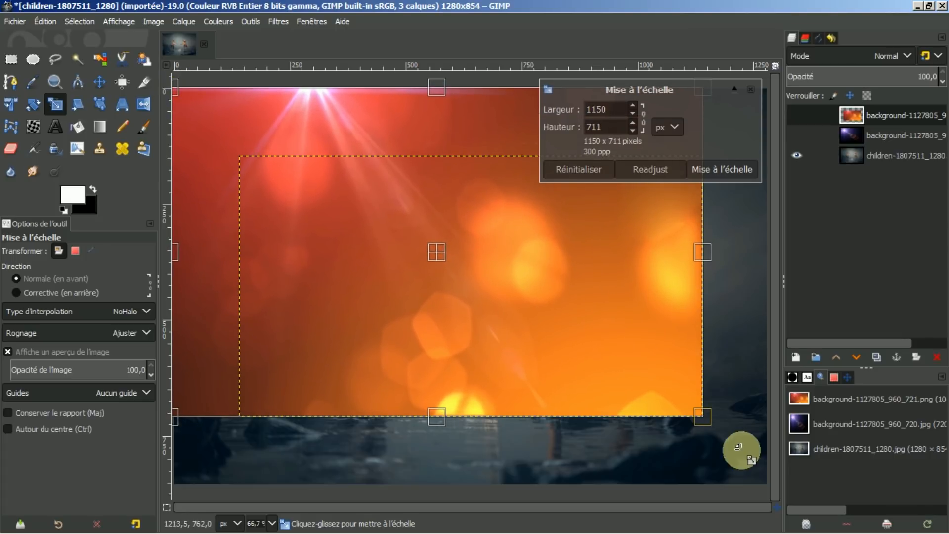
pyautogui.moveTo(702, 415); pyautogui.dragTo(764, 481)
pyautogui.click(714, 170)
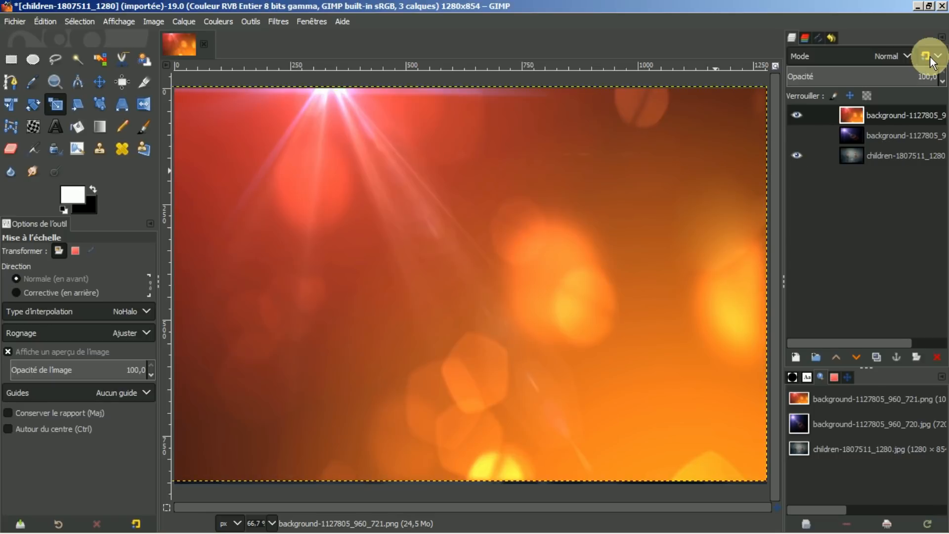
# Try the Superposer blend mode on the orange flare layer at 58.0 opacity, compare it with the layer hidden, and restore the opacity to 100
pyautogui.click(908, 55)
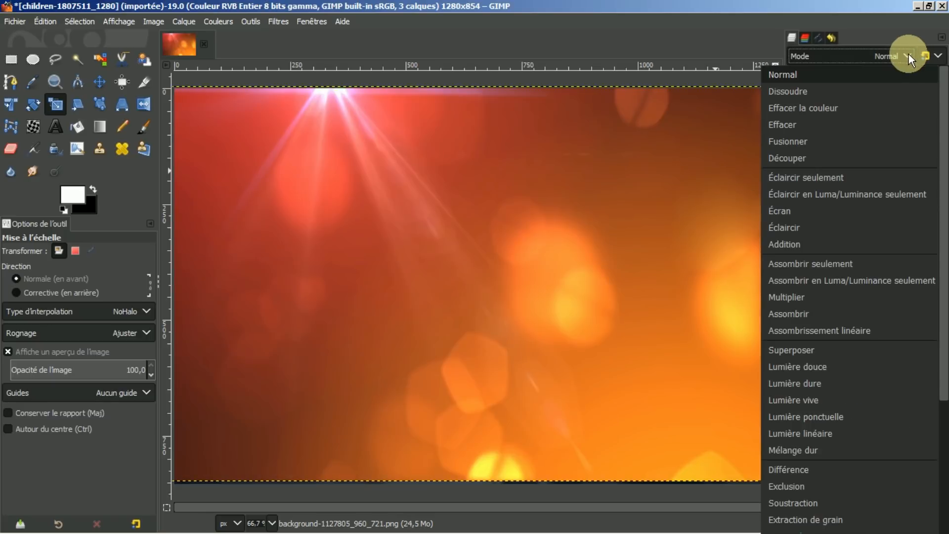
pyautogui.click(791, 348)
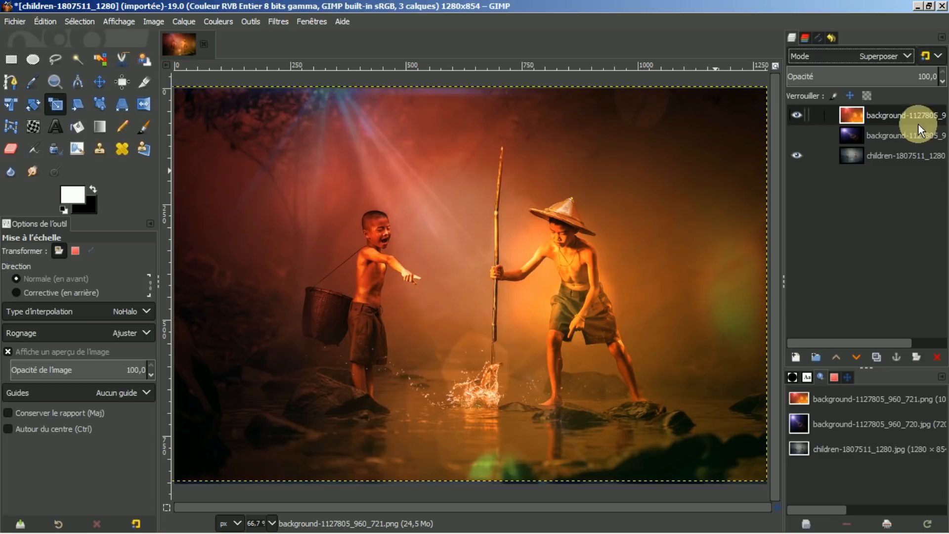
pyautogui.moveTo(888, 73); pyautogui.dragTo(875, 74)
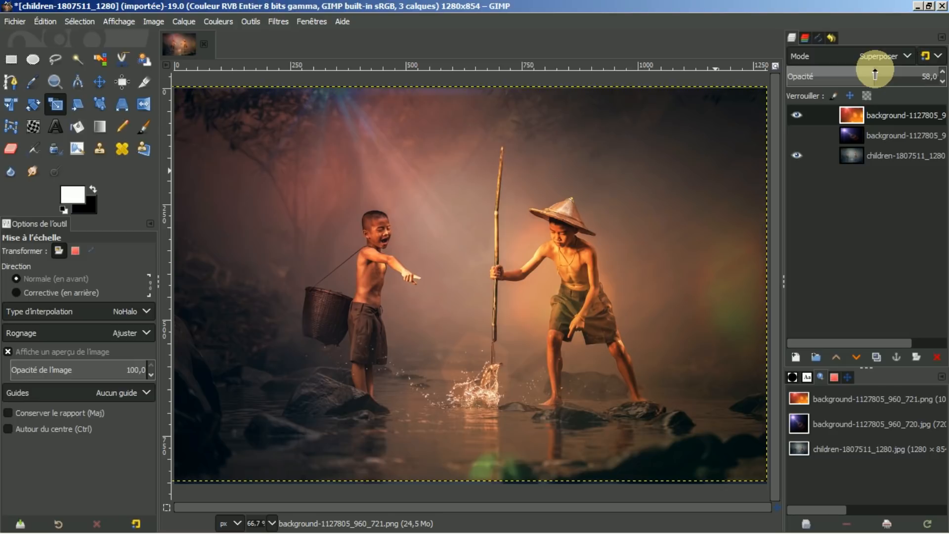
pyautogui.click(792, 114)
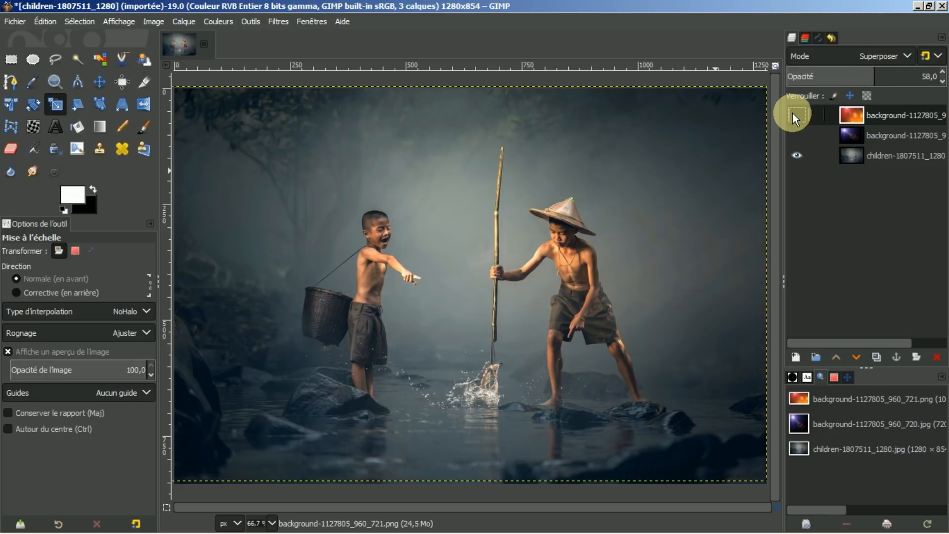
pyautogui.click(793, 114)
pyautogui.click(872, 71)
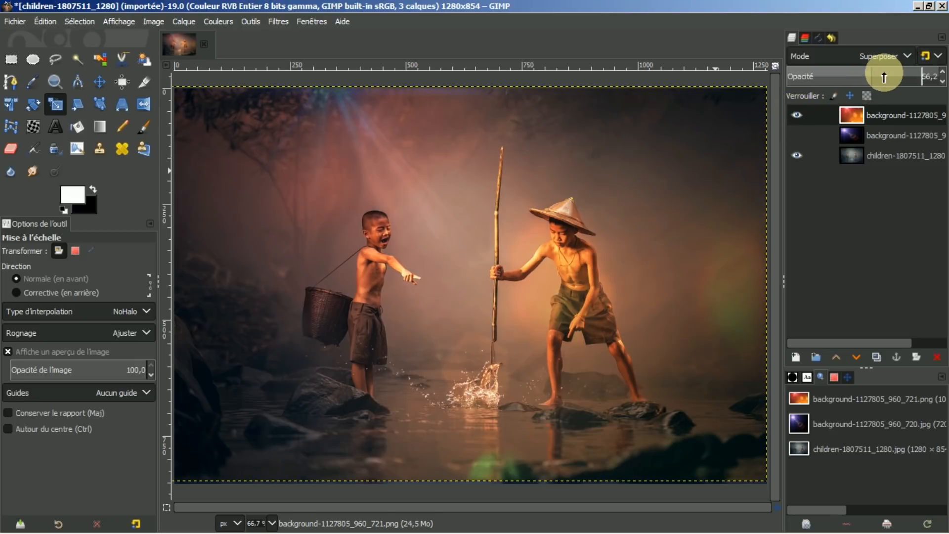
pyautogui.moveTo(947, 66); pyautogui.dragTo(941, 67)
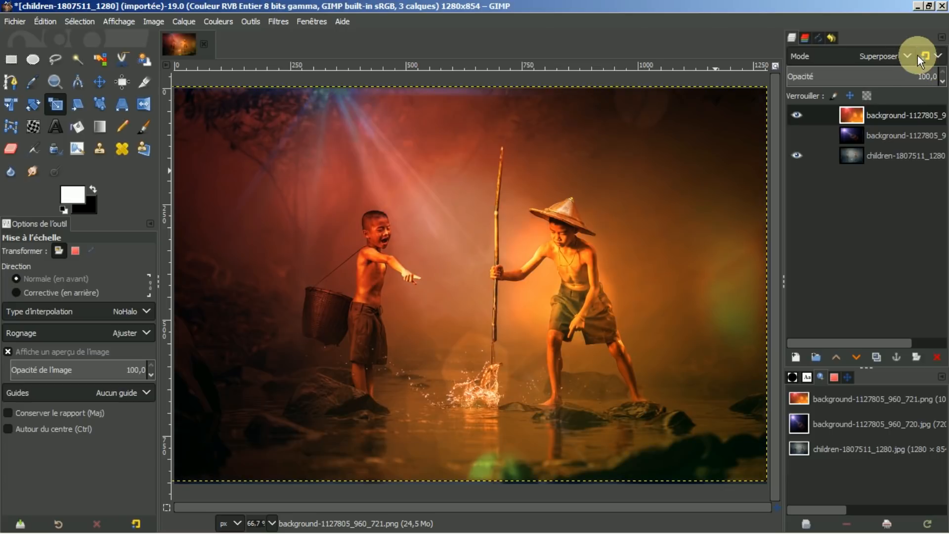
# Set the orange flare layer's blend mode to Lumière douce and toggle its visibility to compare the effect
pyautogui.click(907, 54)
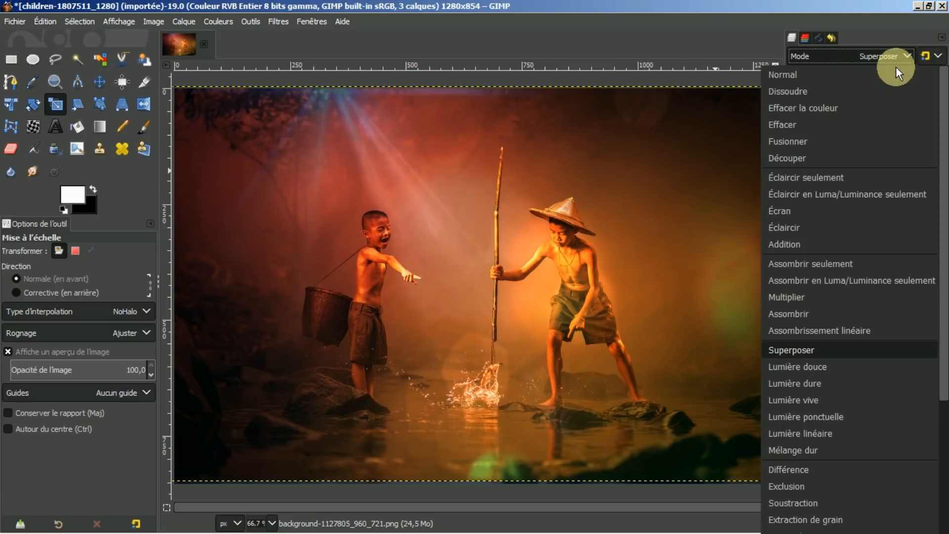
pyautogui.click(797, 368)
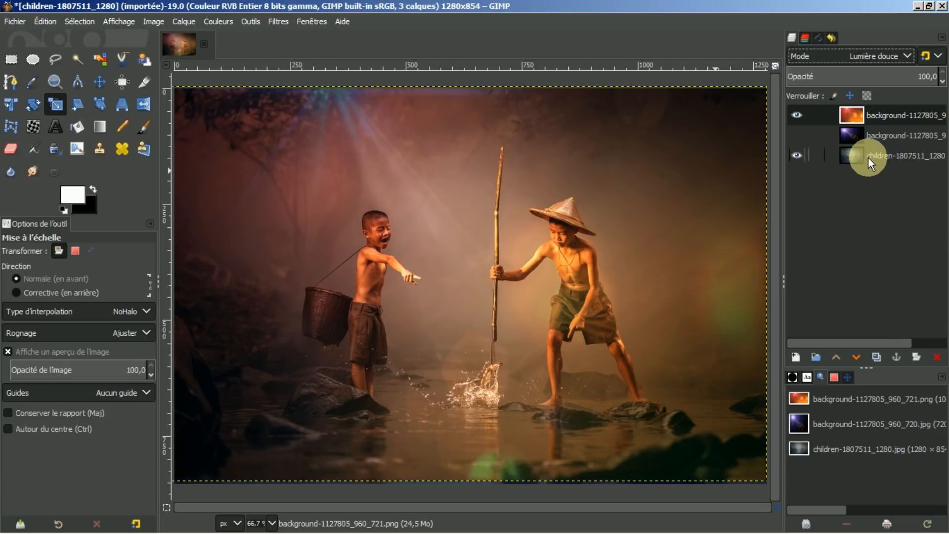
pyautogui.click(796, 118)
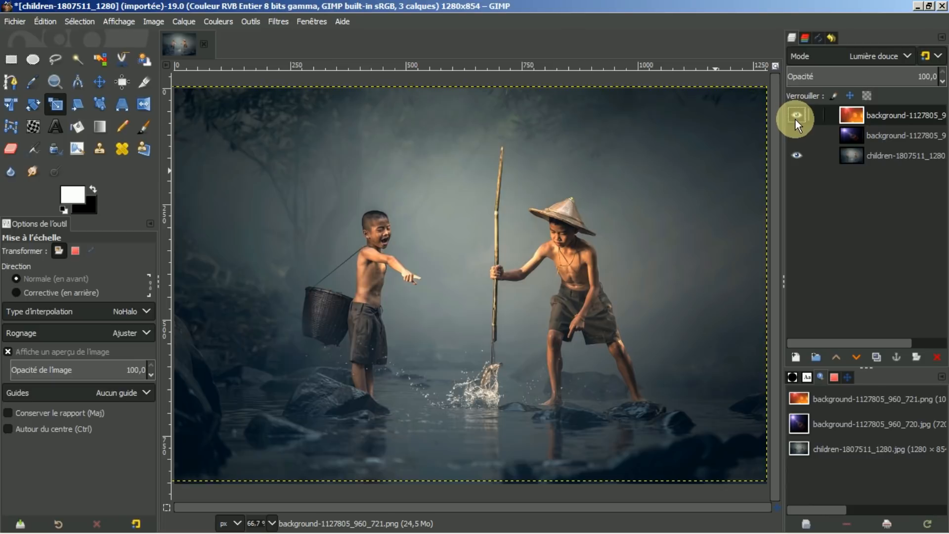
pyautogui.click(796, 120)
# Hide the orange flare layer and open Free-Lens-Flare-Pack.png from the Flares folder as a new layer
pyautogui.click(795, 120)
pyautogui.click(14, 23)
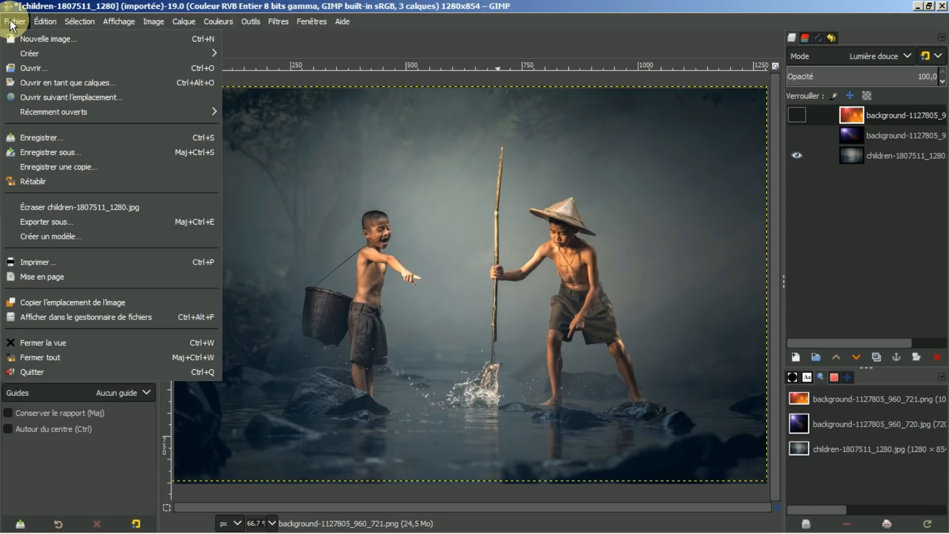
pyautogui.click(28, 83)
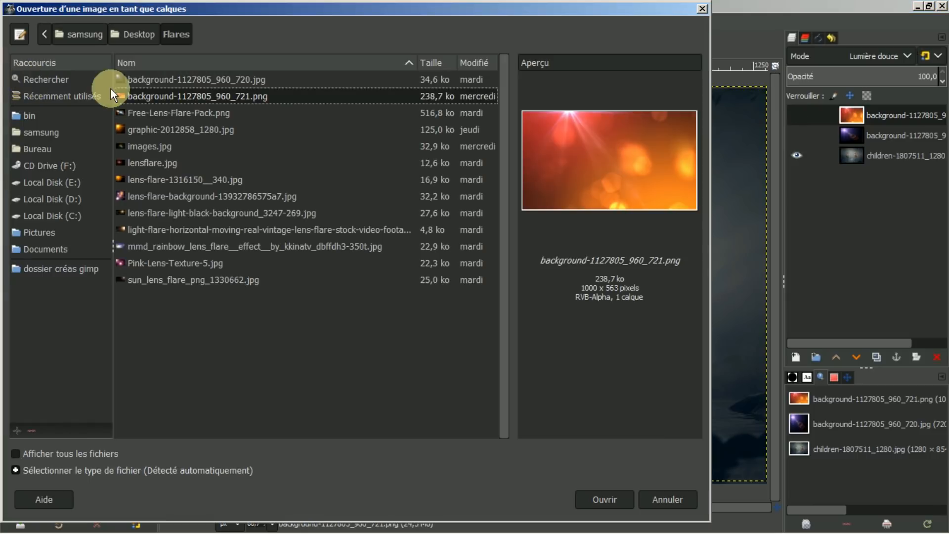
pyautogui.click(156, 114)
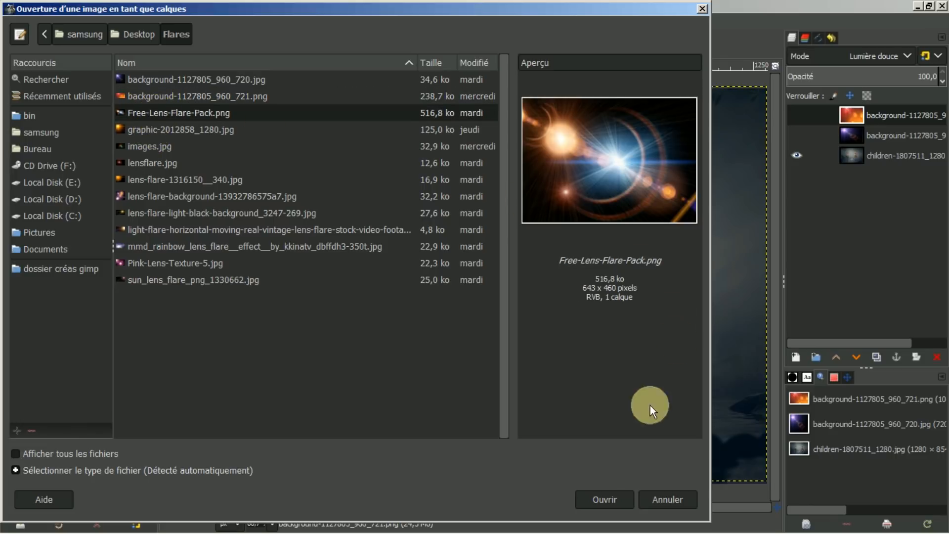
pyautogui.click(599, 499)
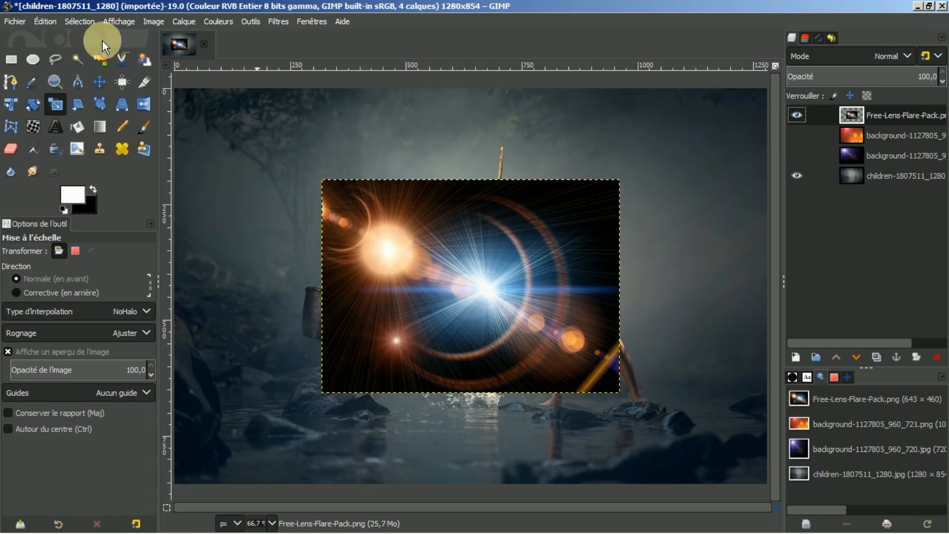
# Scale the Free-Lens-Flare-Pack layer to about 1285 x 855 px so it covers the whole photo
pyautogui.click(392, 223)
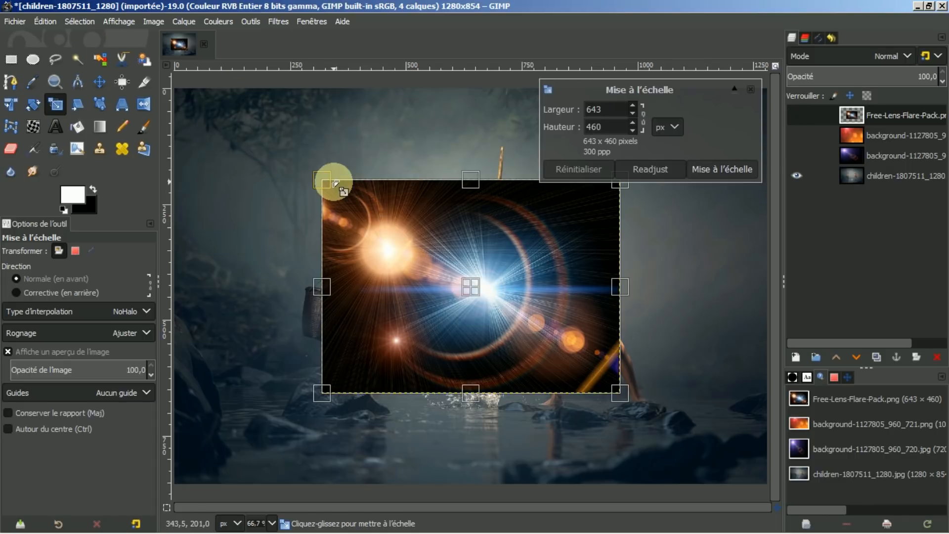
pyautogui.moveTo(328, 179); pyautogui.dragTo(174, 86)
pyautogui.moveTo(586, 348); pyautogui.dragTo(765, 484)
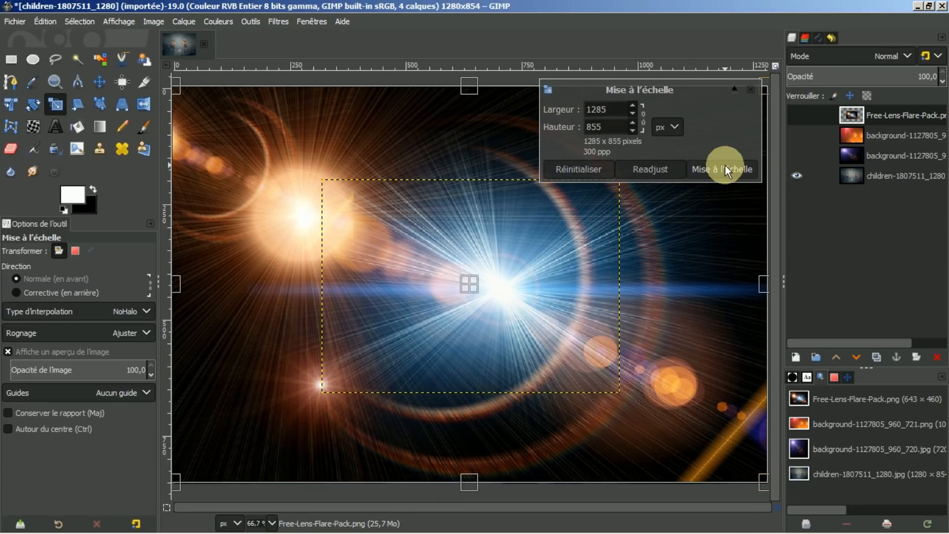
pyautogui.click(725, 169)
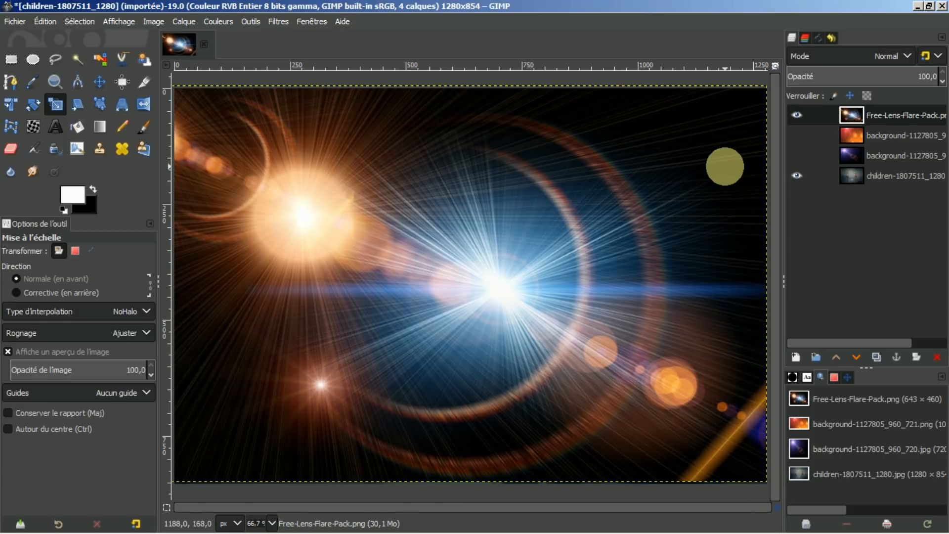
# Try the Superposer blend mode on the Free-Lens-Flare-Pack layer, and settle on Lumière douce
pyautogui.click(908, 55)
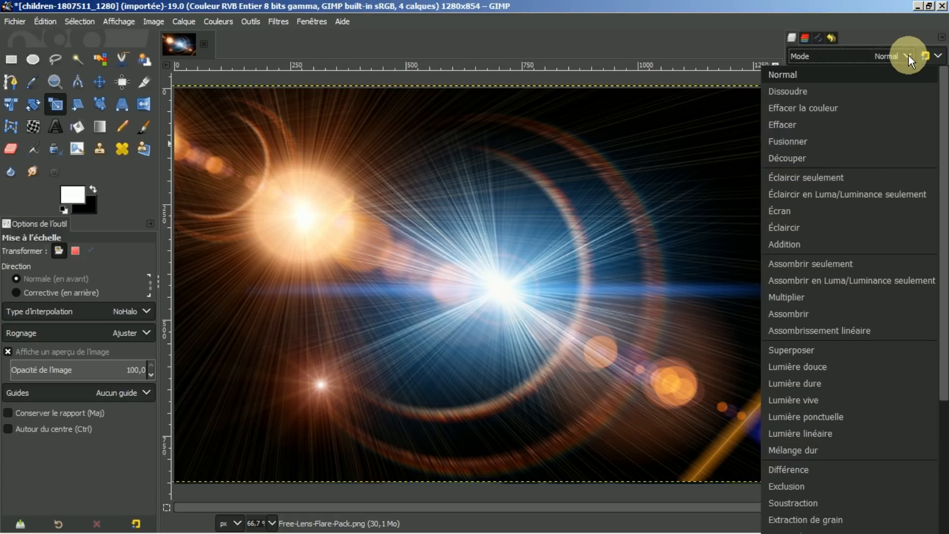
pyautogui.click(787, 350)
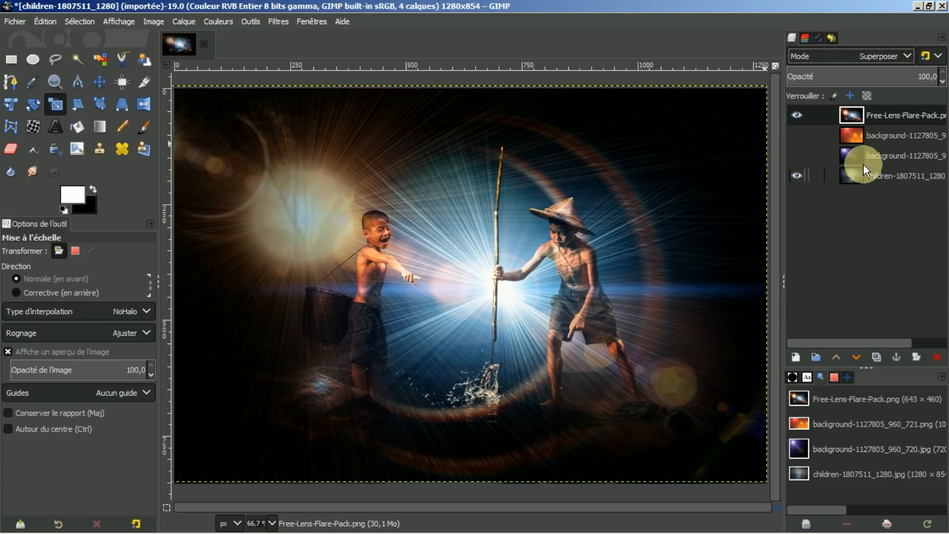
pyautogui.click(906, 55)
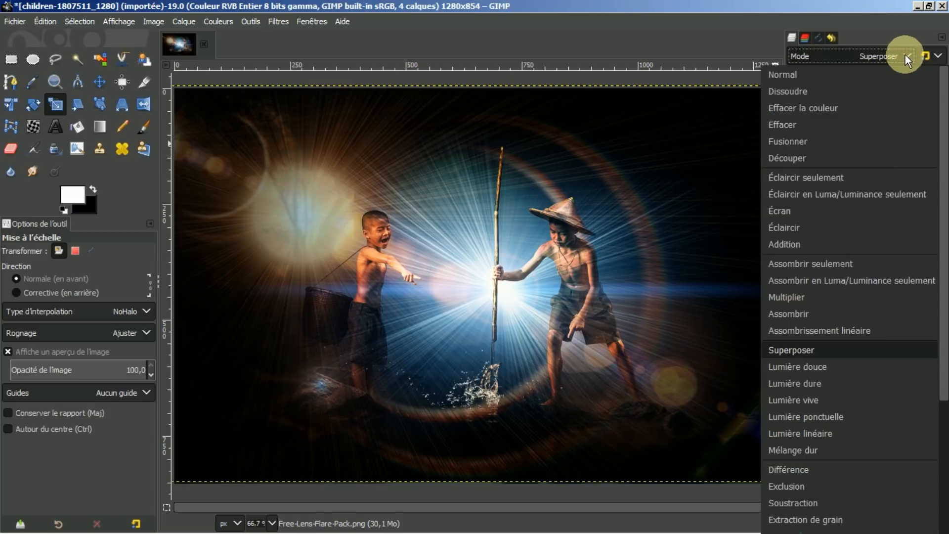
pyautogui.click(793, 366)
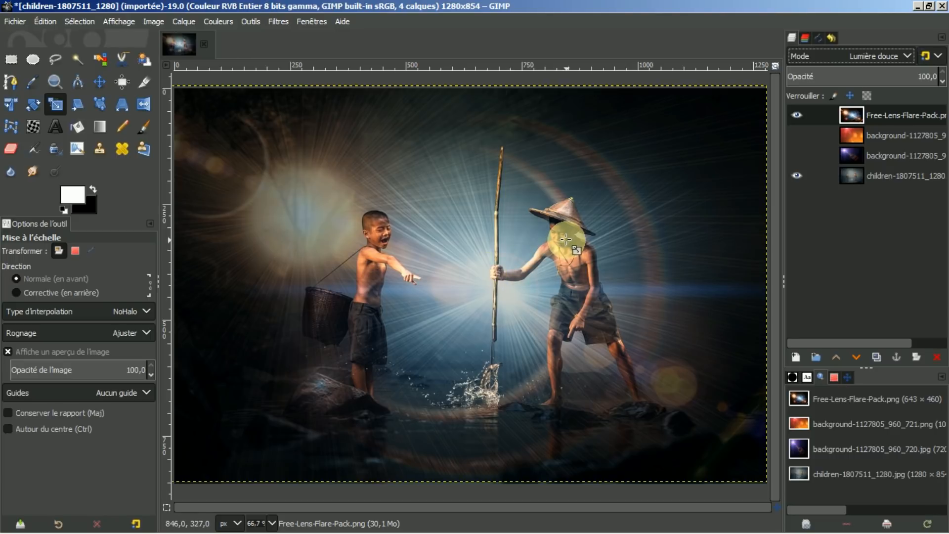
# Draw an elliptical selection of about 399 x 270 px and position it over the central blue flare between the two children
pyautogui.click(30, 58)
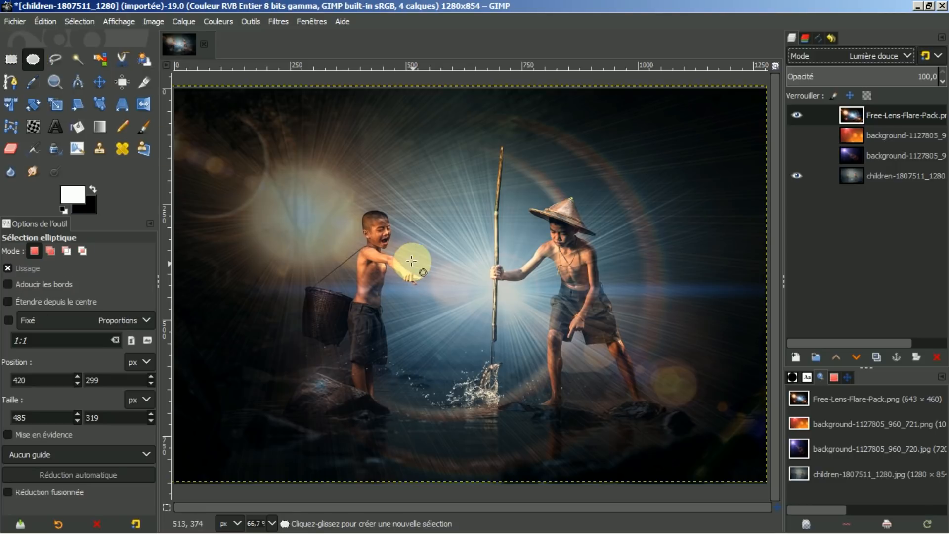
pyautogui.moveTo(411, 258); pyautogui.dragTo(593, 367)
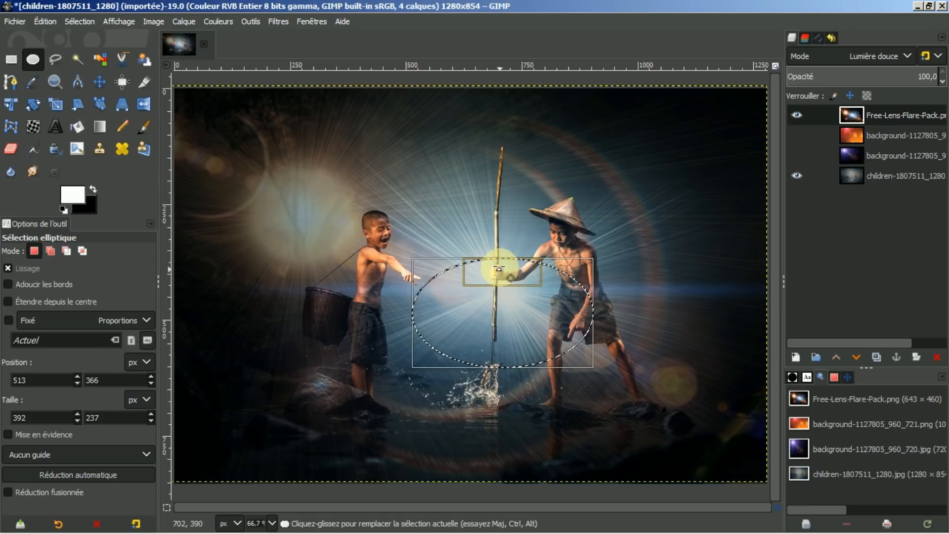
pyautogui.moveTo(494, 257); pyautogui.dragTo(489, 267)
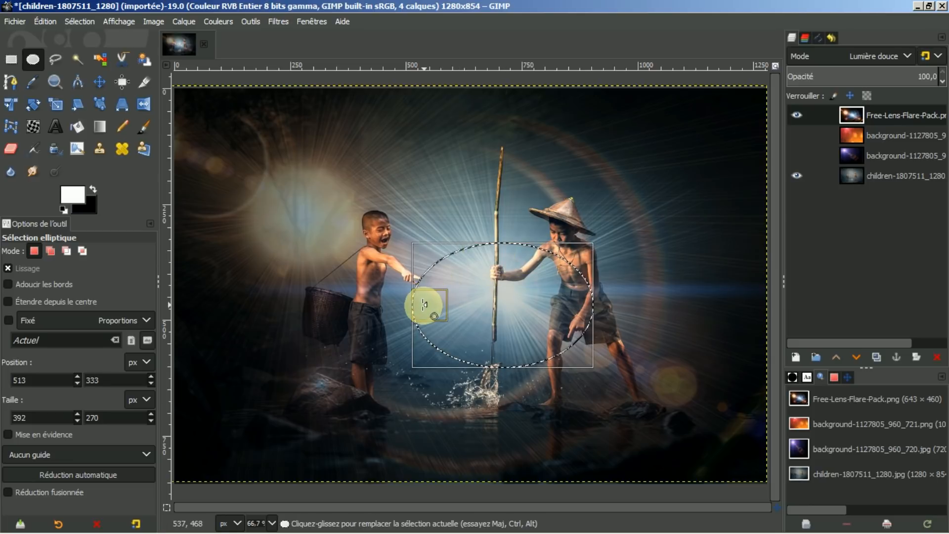
pyautogui.moveTo(423, 296); pyautogui.dragTo(450, 296)
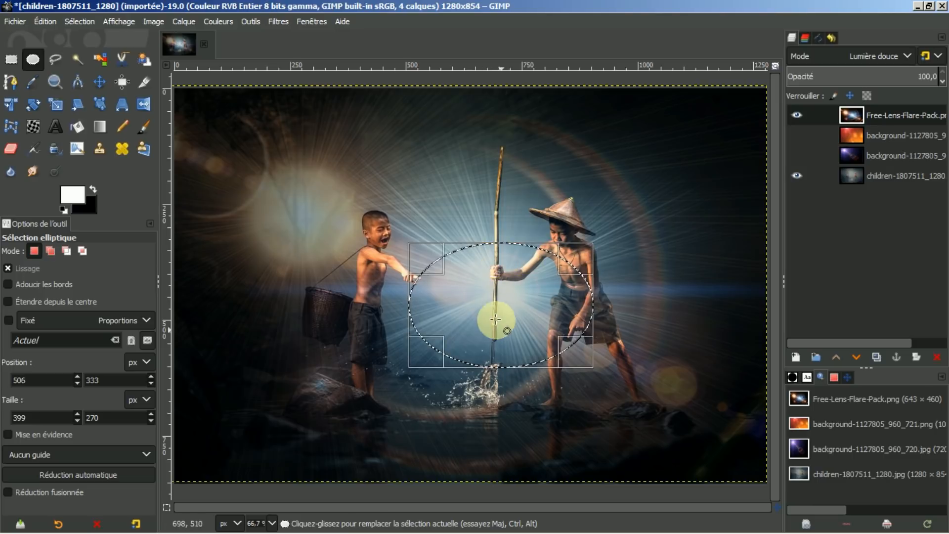
pyautogui.moveTo(500, 299); pyautogui.dragTo(496, 293)
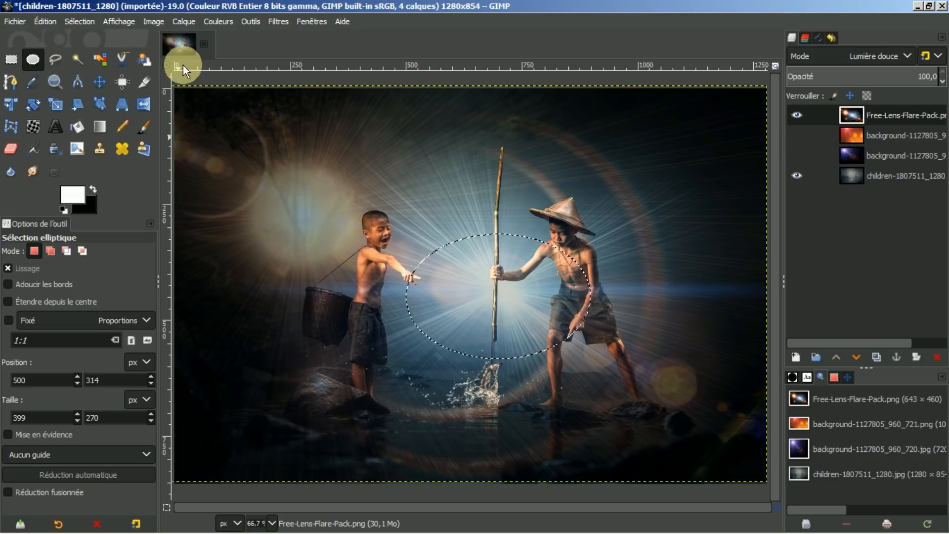
# Feather the elliptical selection by 300 px and erase the selected part of the Free-Lens-Flare-Pack layer
pyautogui.click(69, 22)
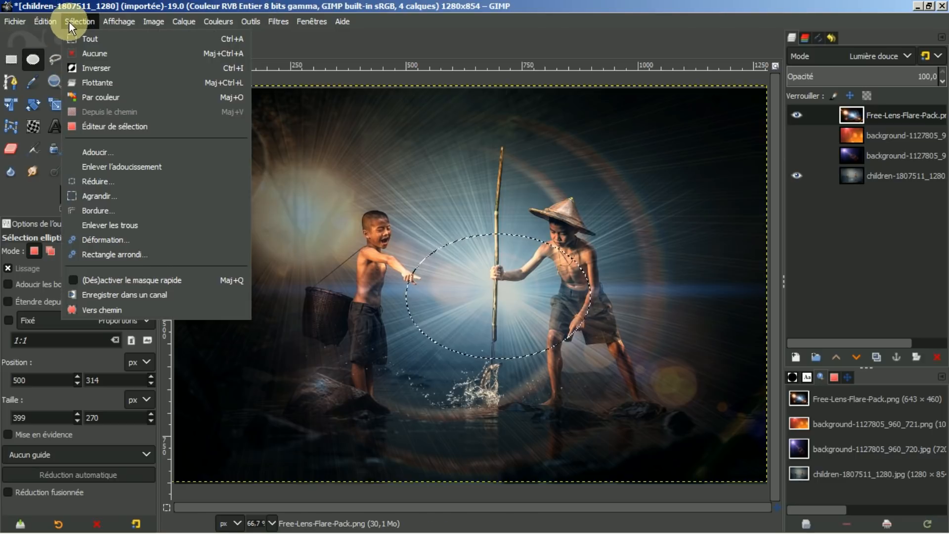
pyautogui.click(91, 152)
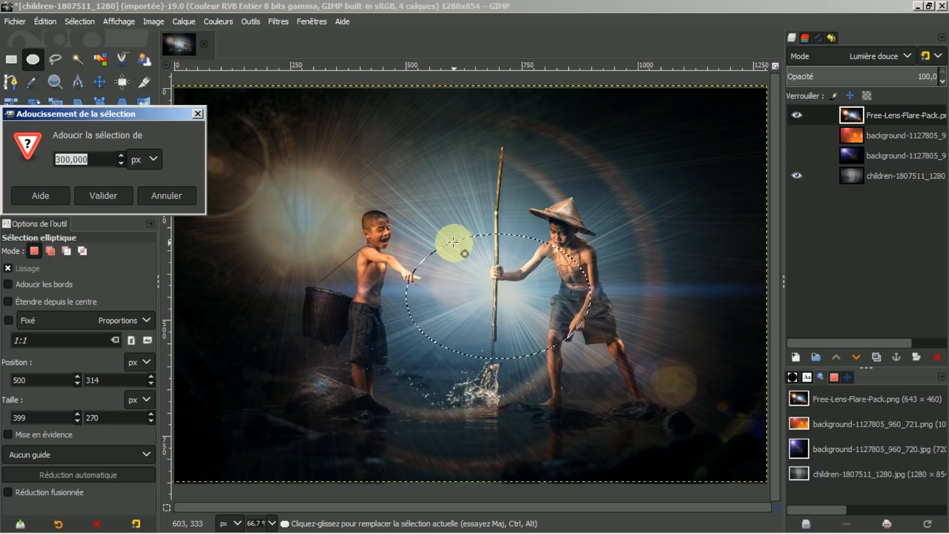
pyautogui.click(99, 191)
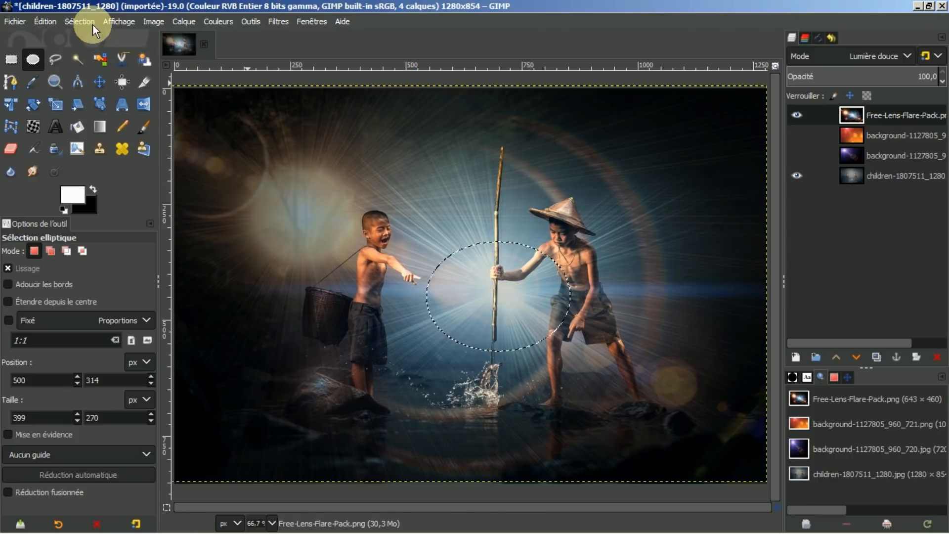
pyautogui.click(44, 21)
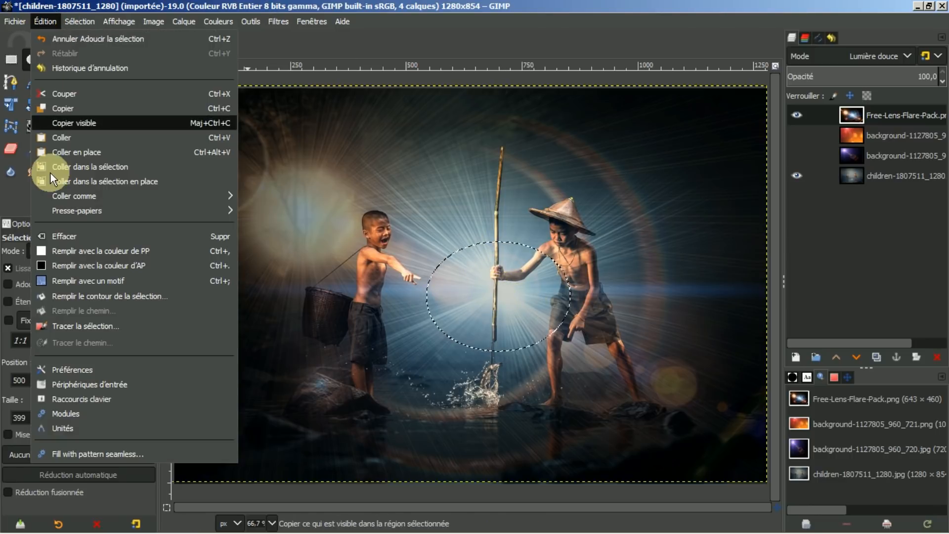
pyautogui.click(55, 235)
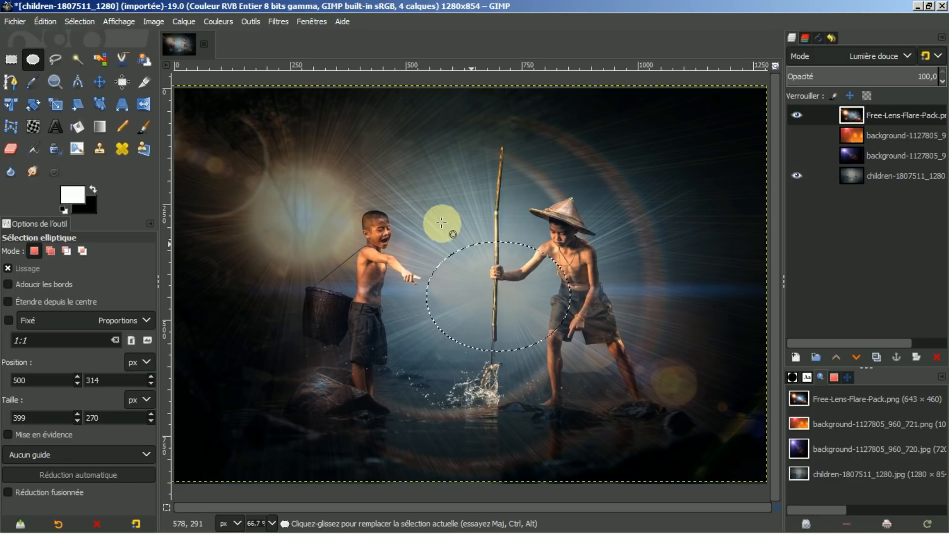
# Clear the selection and toggle the visibility of the Free-Lens-Flare-Pack layer to compare the photo with and without the flare
pyautogui.click(72, 21)
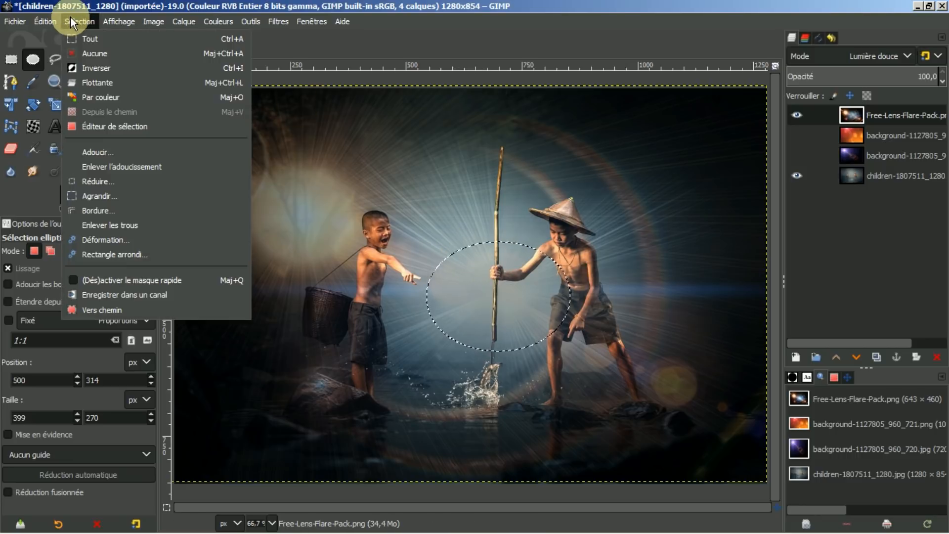
pyautogui.click(81, 52)
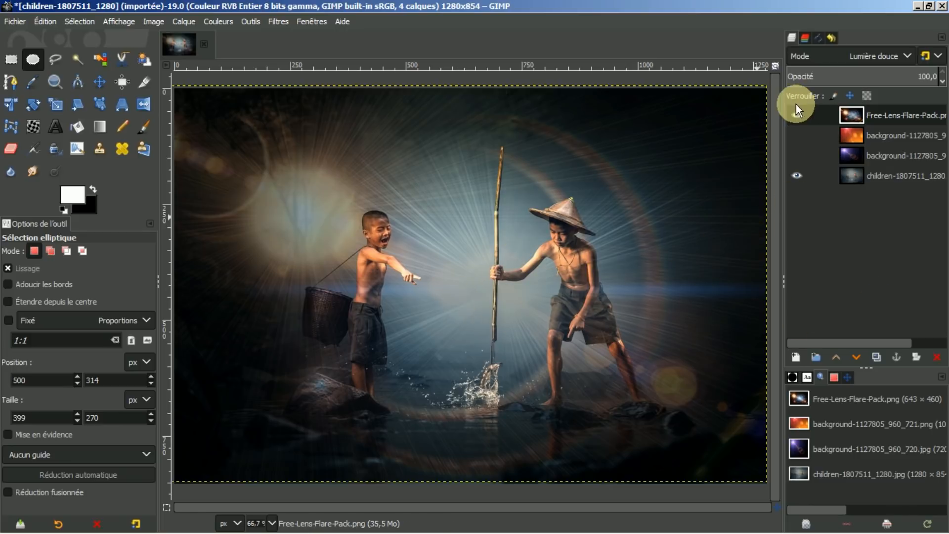
pyautogui.click(796, 117)
pyautogui.click(795, 117)
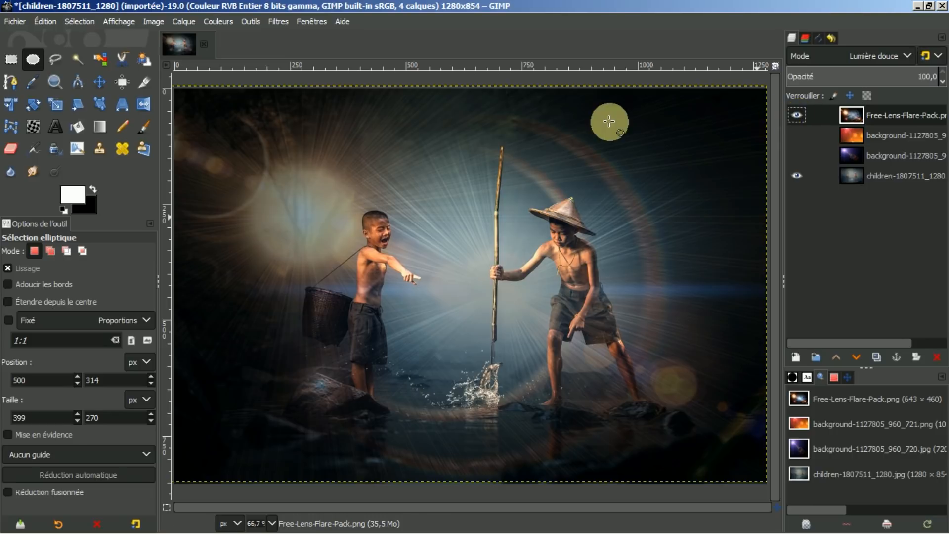
# Close the children photo without saving and open forest-72206_1280.jpg from New folder on the desktop
pyautogui.click(203, 43)
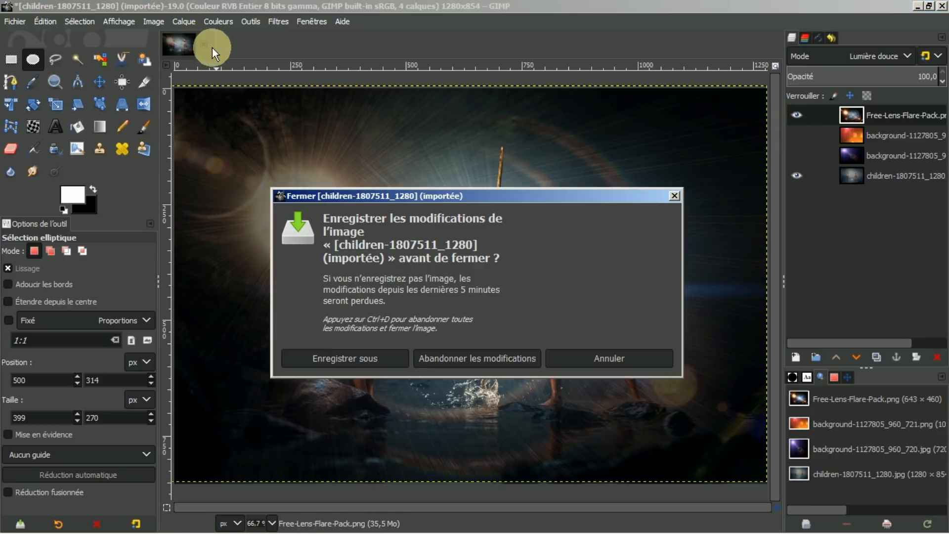
pyautogui.click(473, 356)
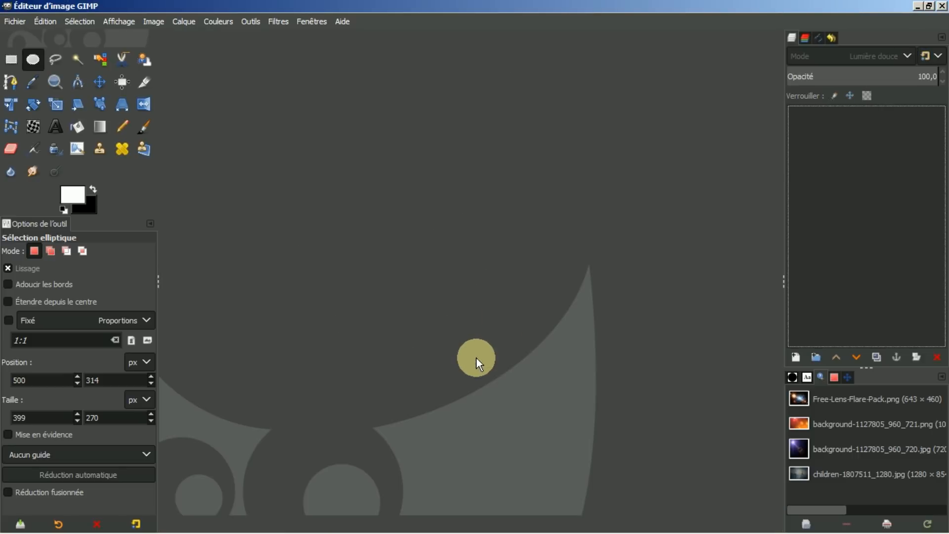
pyautogui.click(16, 21)
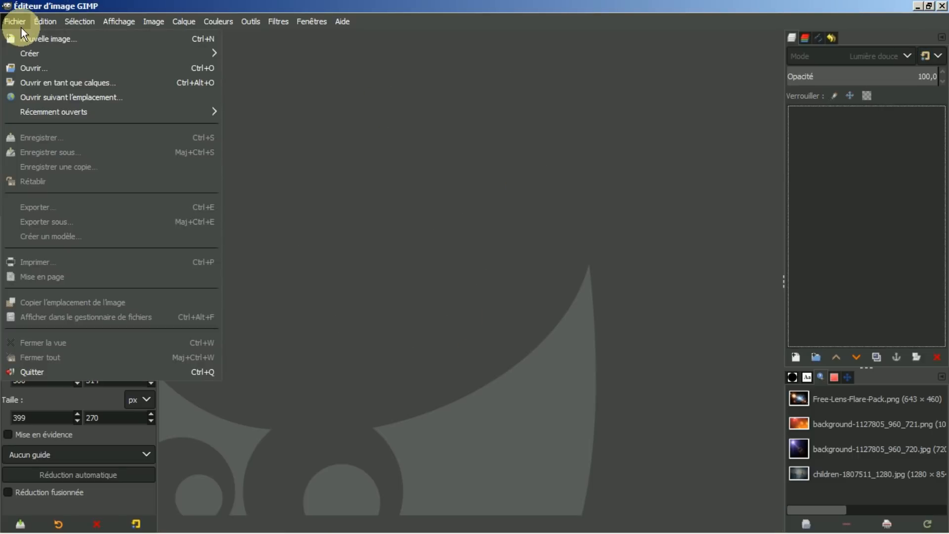
pyautogui.click(23, 70)
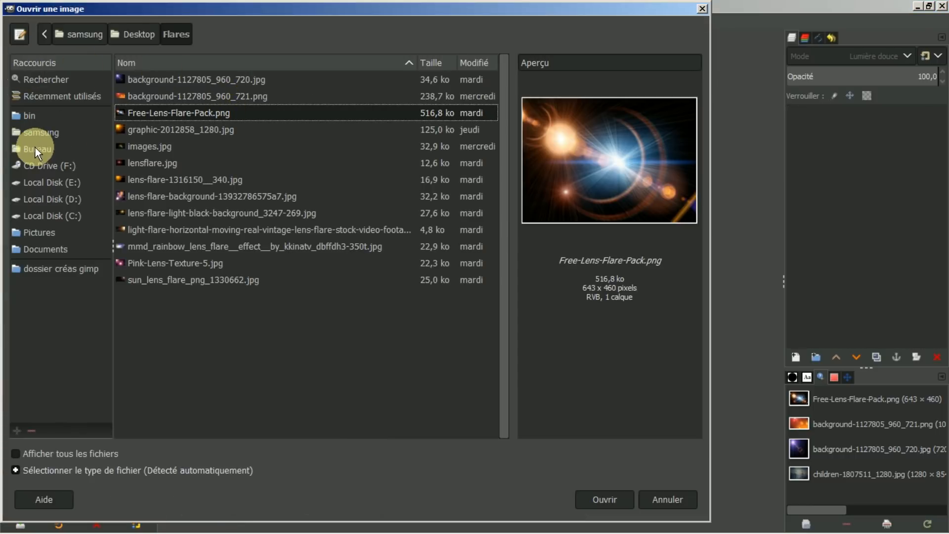
pyautogui.click(35, 148)
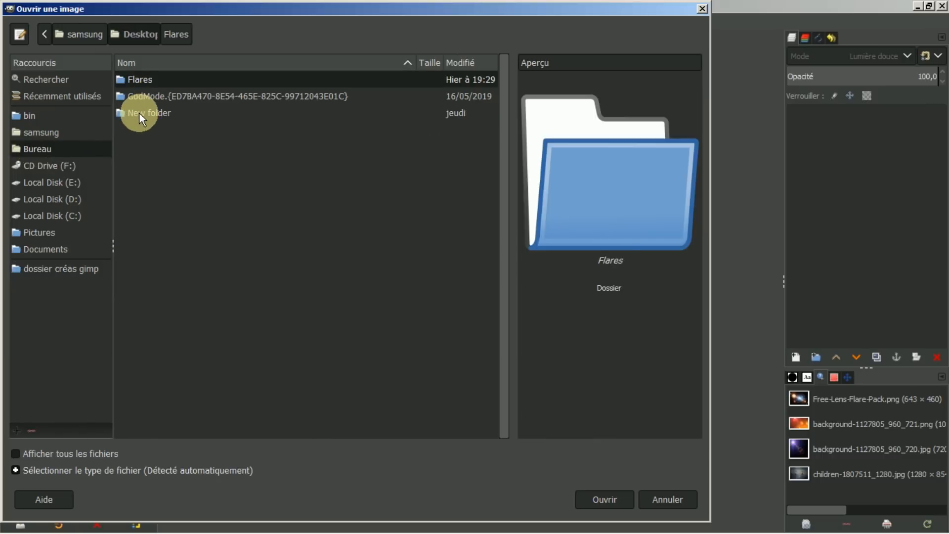
pyautogui.doubleClick(139, 114)
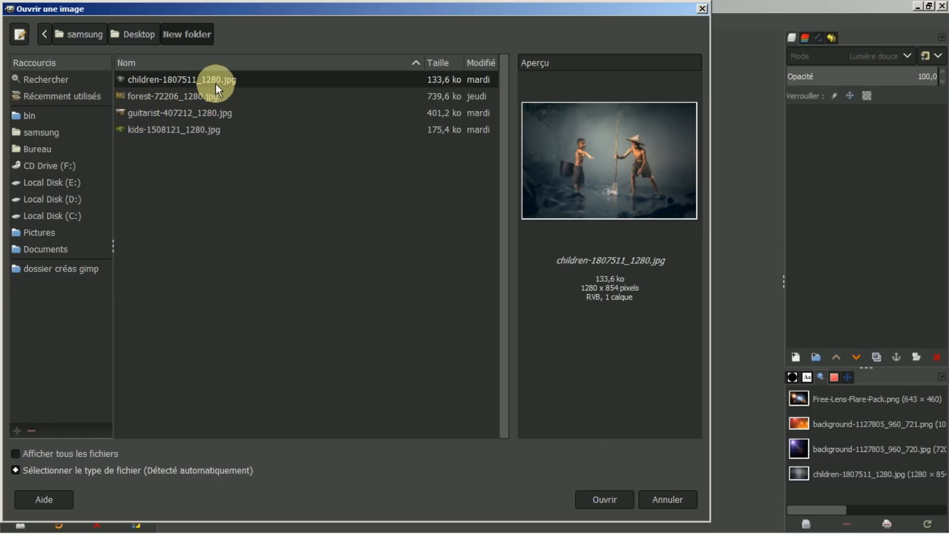
pyautogui.click(166, 96)
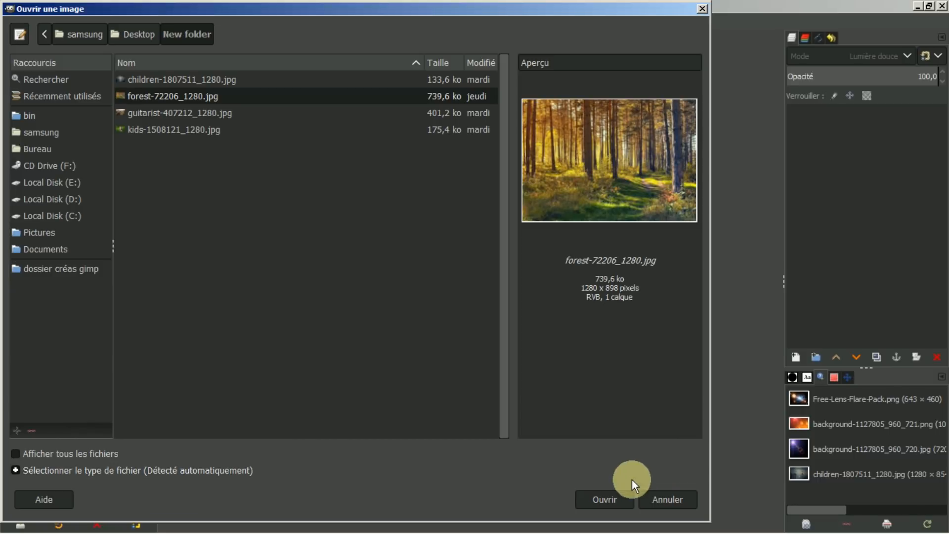
pyautogui.click(610, 498)
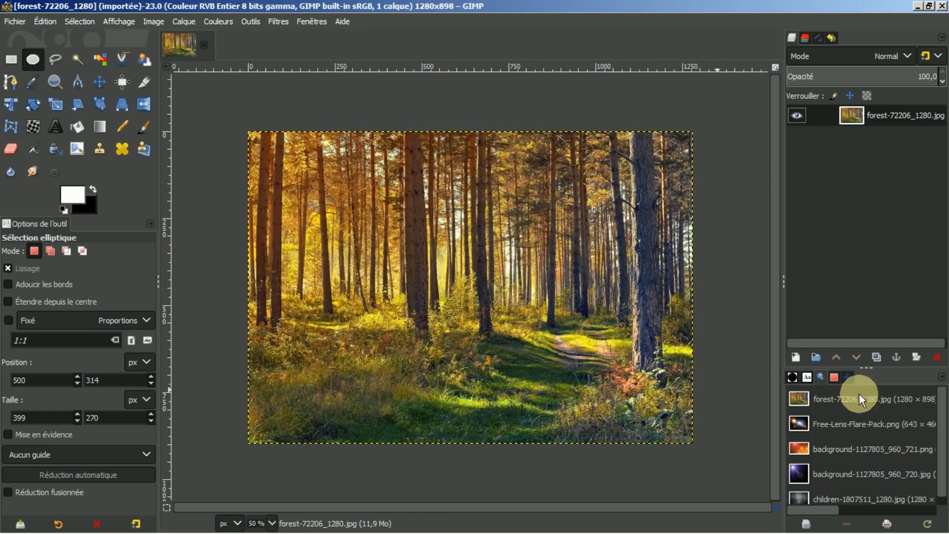
# Open graphic-2012858_1280.jpg from the desktop's Flares folder as a new layer above the forest photo
pyautogui.click(846, 375)
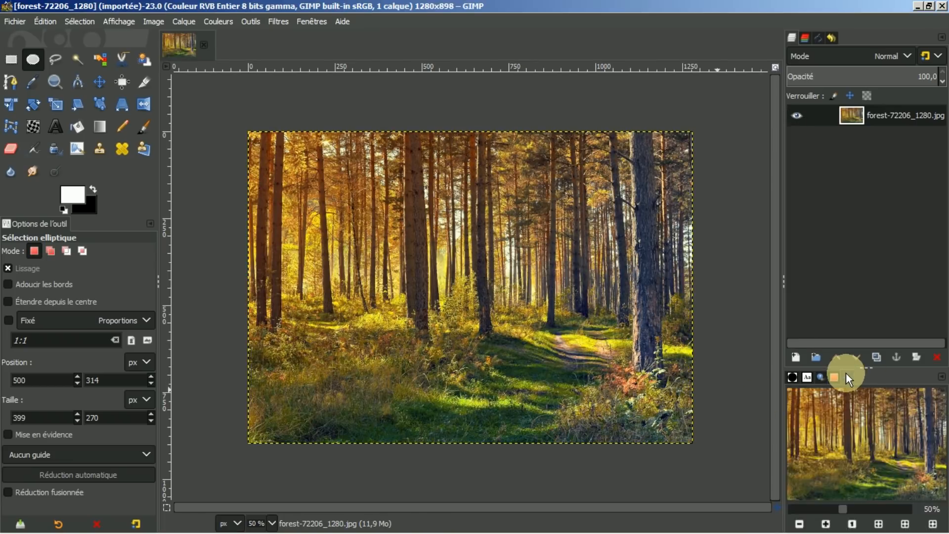
pyautogui.click(878, 524)
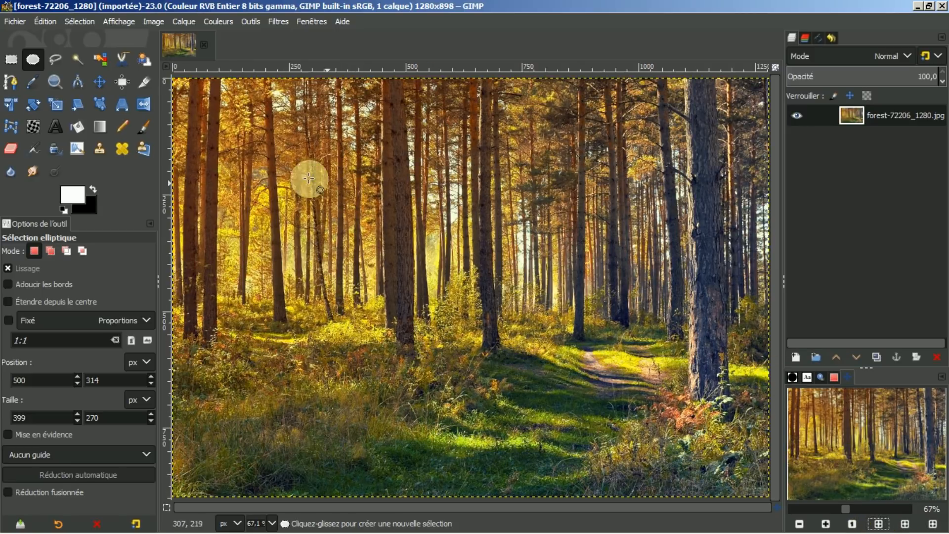
pyautogui.click(15, 21)
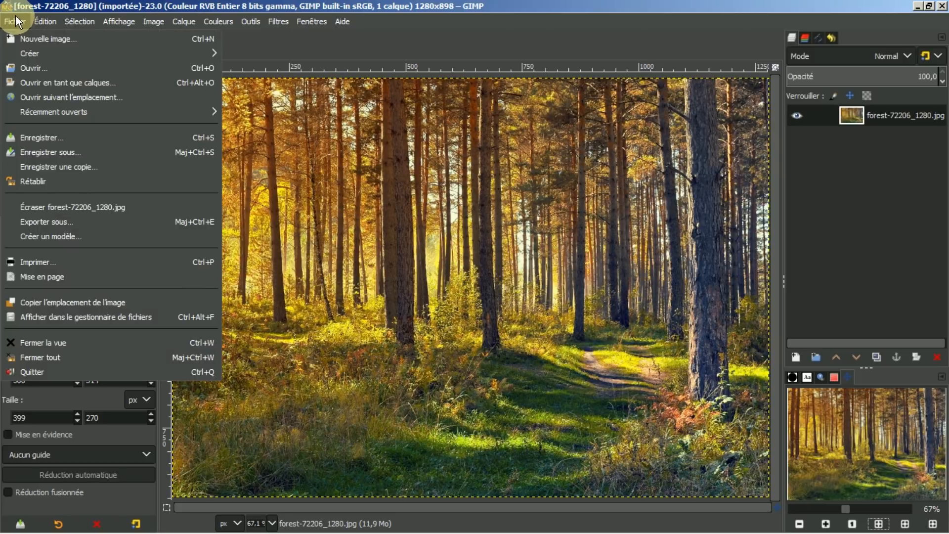
pyautogui.click(41, 83)
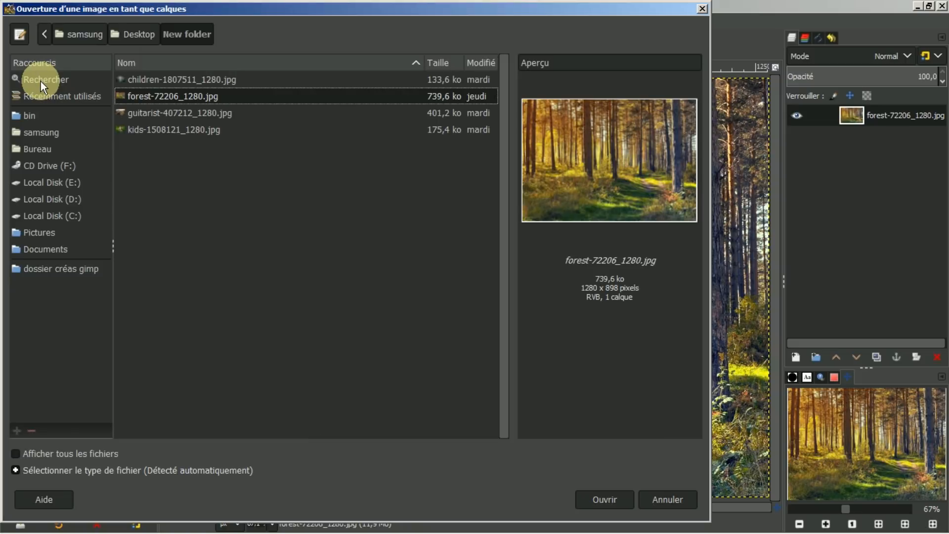
pyautogui.click(25, 150)
pyautogui.doubleClick(135, 79)
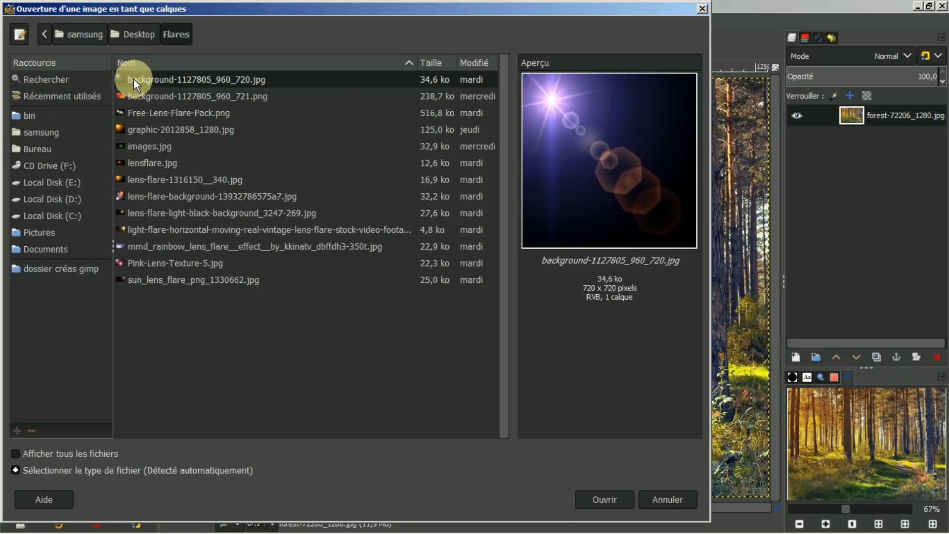
pyautogui.click(206, 129)
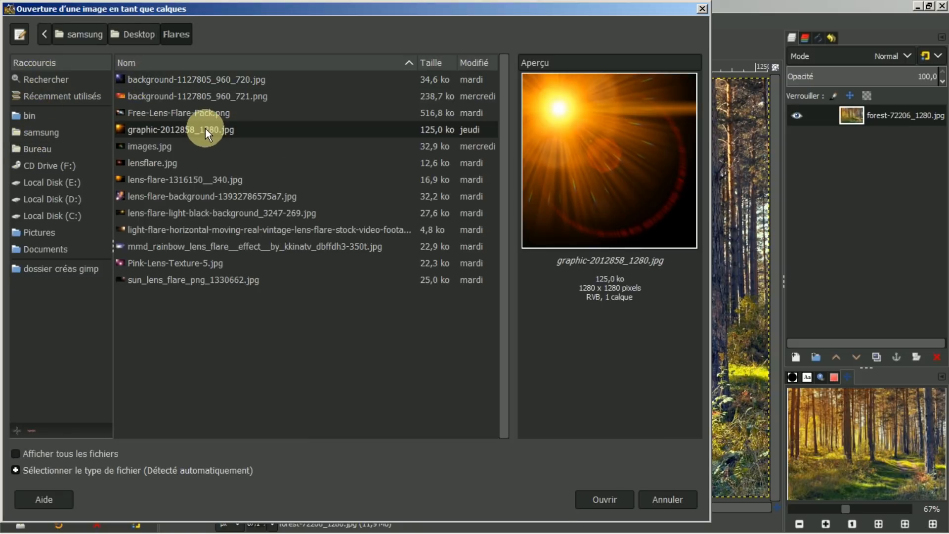
pyautogui.click(180, 113)
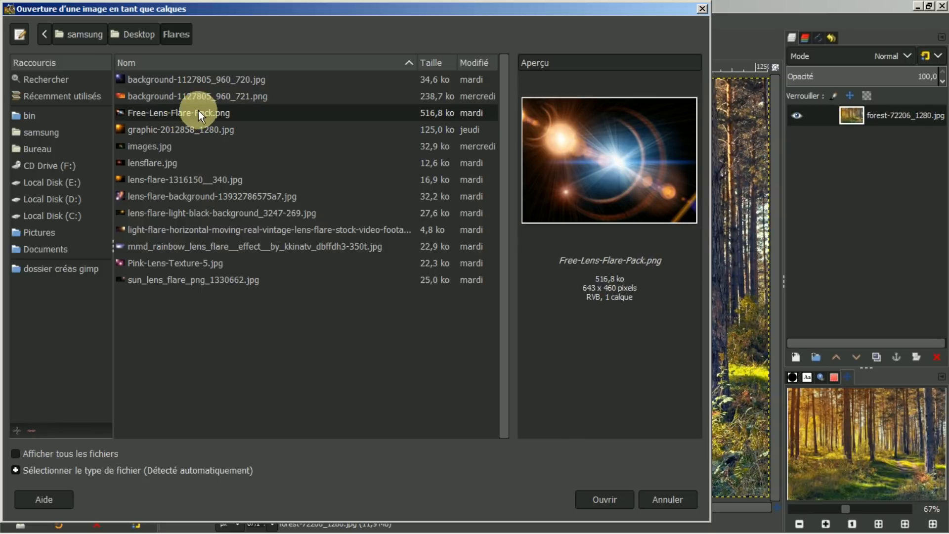
pyautogui.click(207, 132)
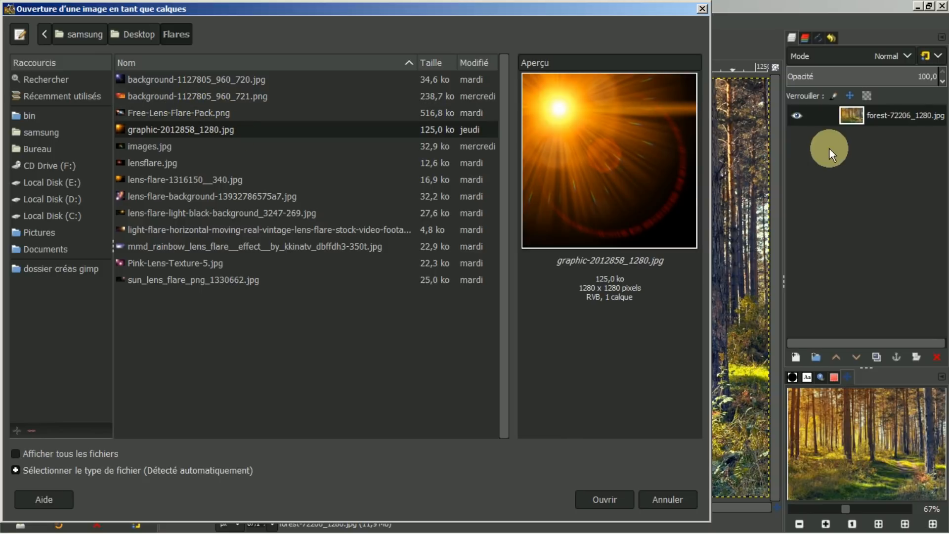
pyautogui.click(600, 497)
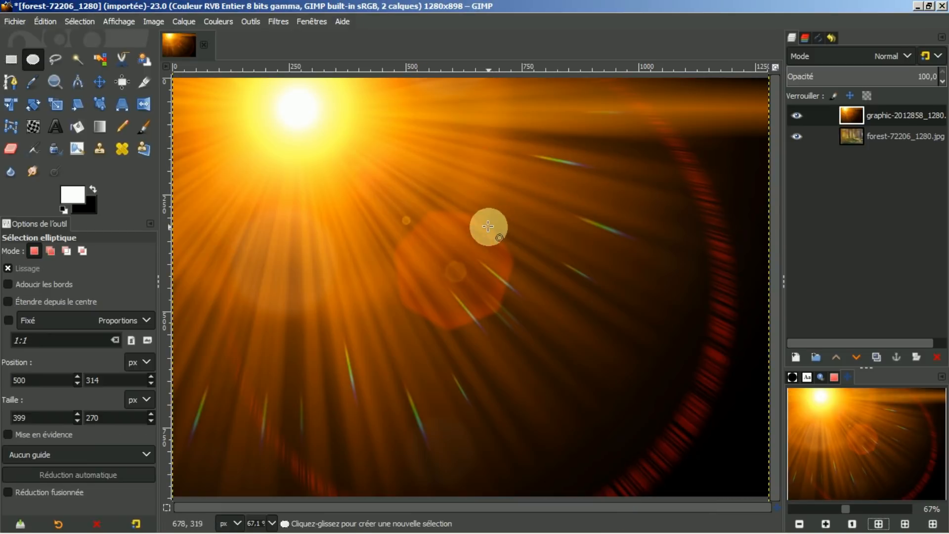
# Scale the graphic-2012858_1280 flare layer to about 1304 x 911 px so it covers the whole forest photo
pyautogui.scroll(-1, 474, 238)
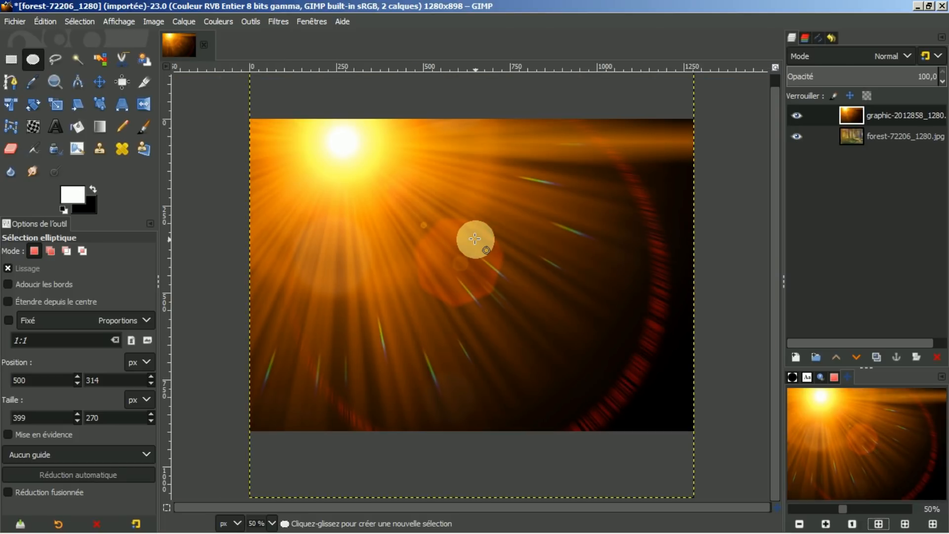
pyautogui.scroll(-1, 475, 239)
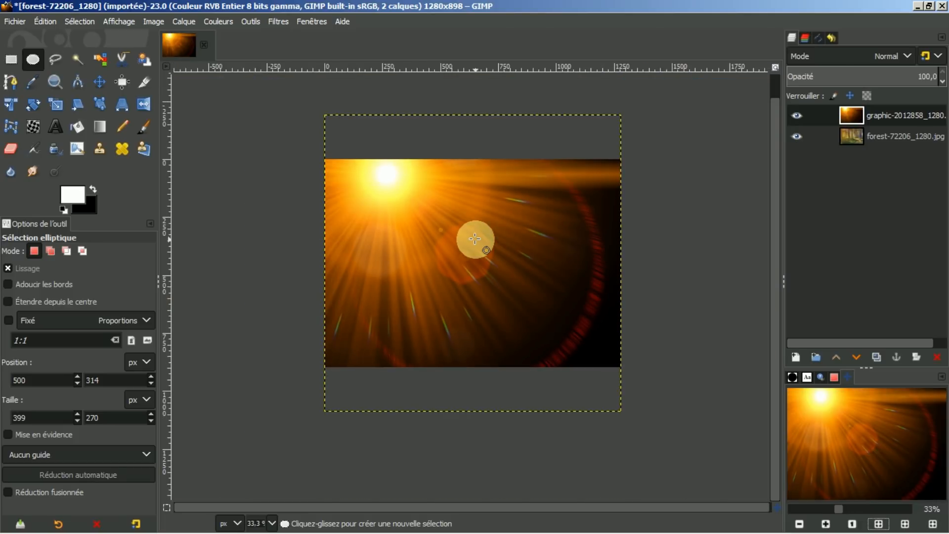
pyautogui.click(55, 106)
pyautogui.click(408, 202)
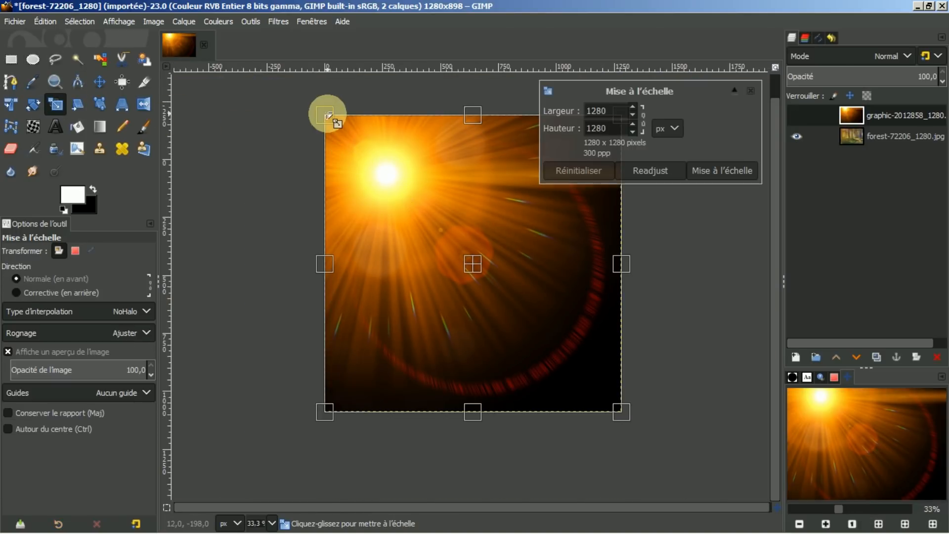
pyautogui.moveTo(328, 116); pyautogui.dragTo(323, 158)
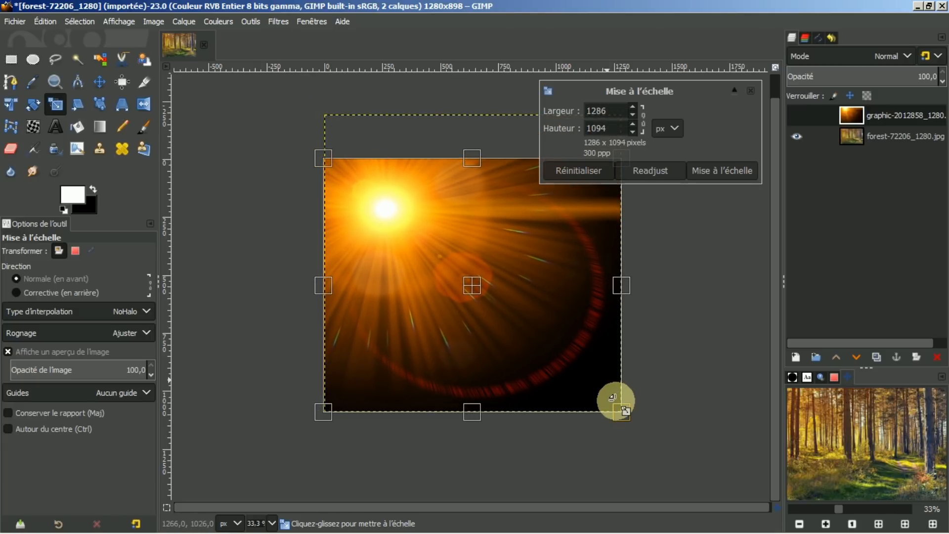
pyautogui.moveTo(618, 417); pyautogui.dragTo(626, 369)
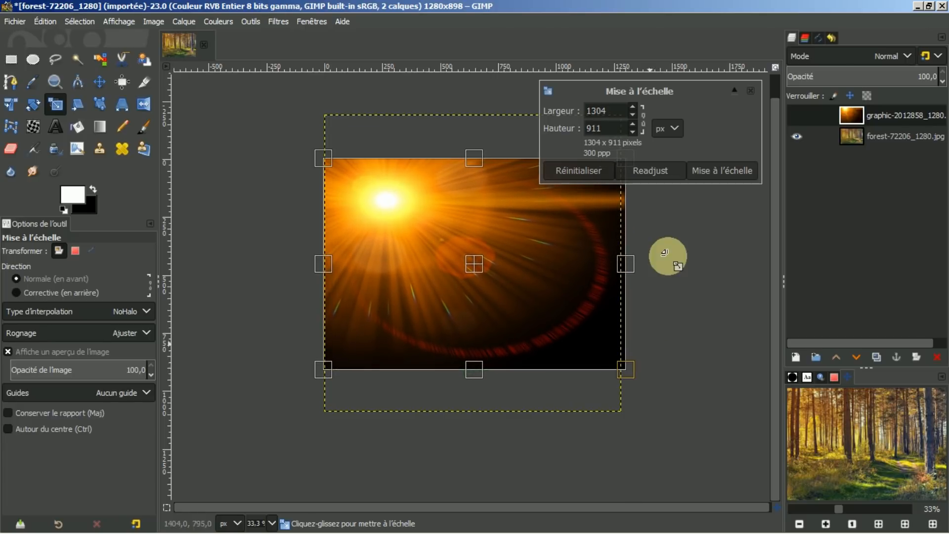
pyautogui.click(731, 170)
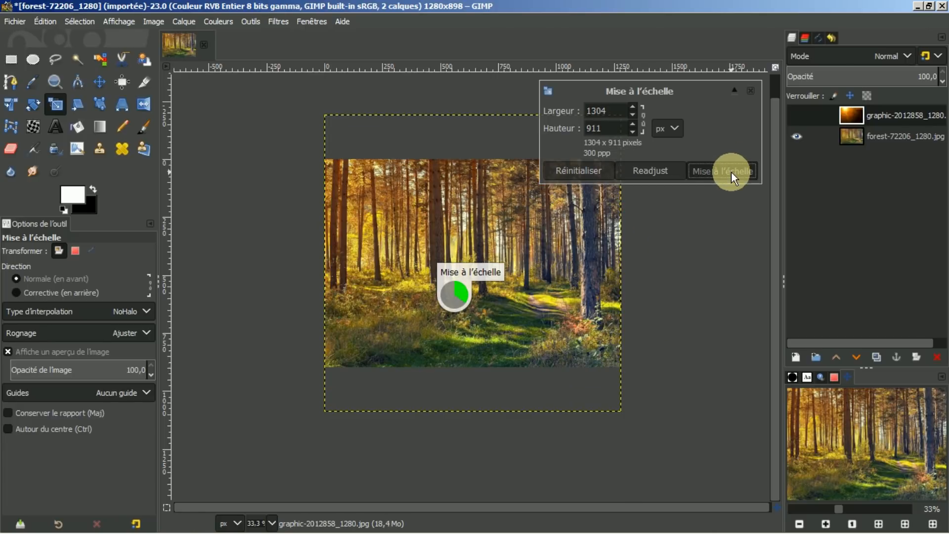
# Try the Superposer blend mode on the graphic-2012858_1280 flare layer and settle on Lumière douce
pyautogui.click(884, 524)
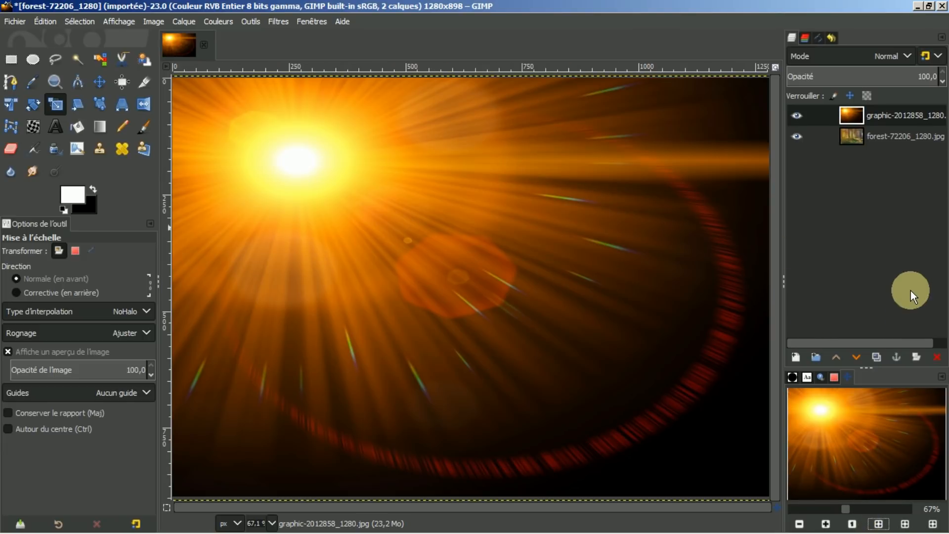
pyautogui.click(907, 55)
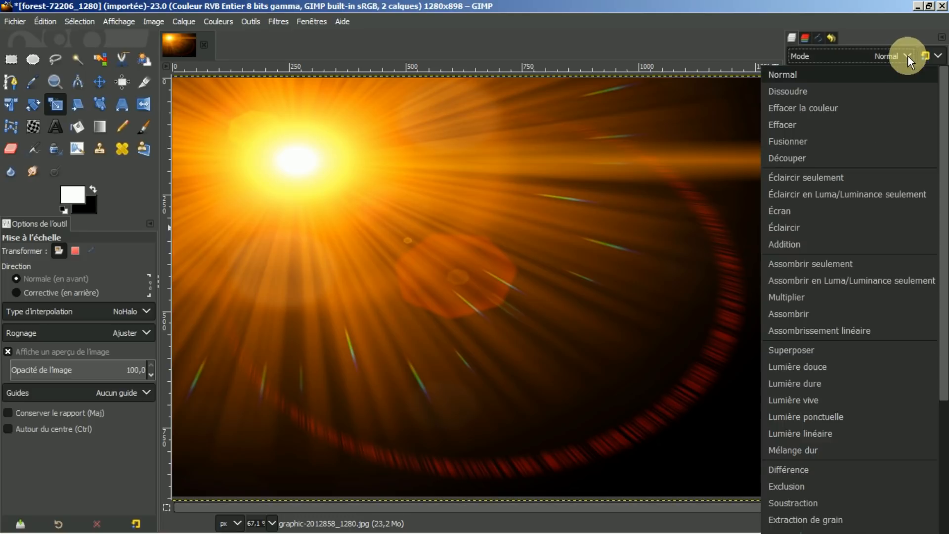
pyautogui.click(778, 349)
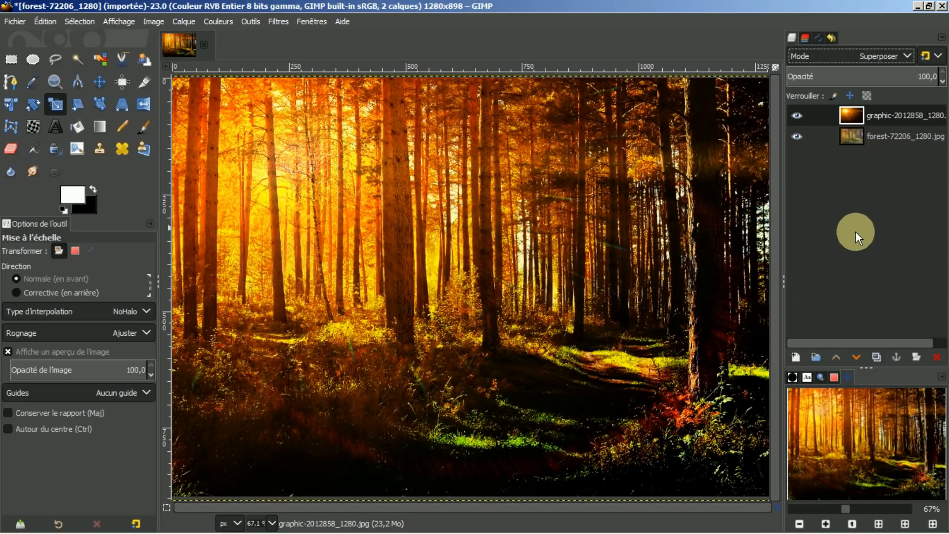
pyautogui.click(908, 55)
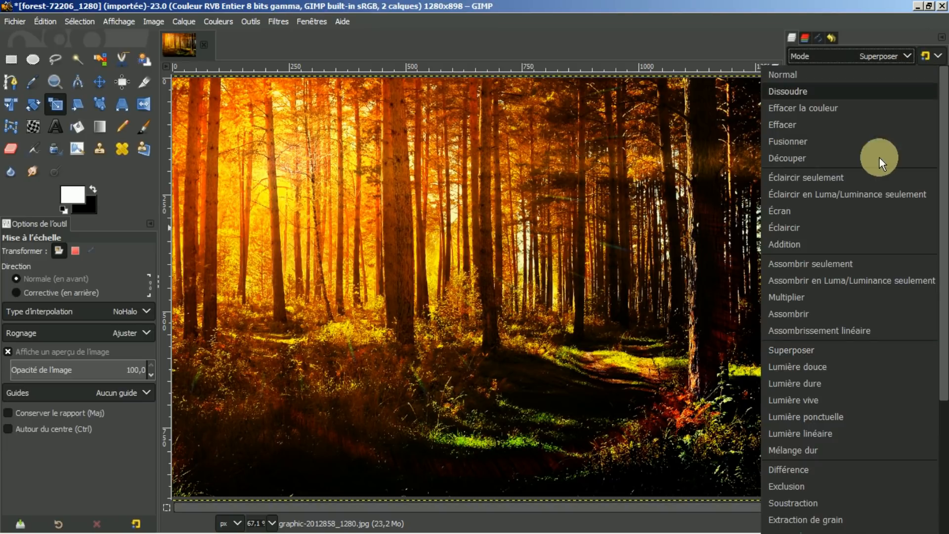
pyautogui.click(820, 367)
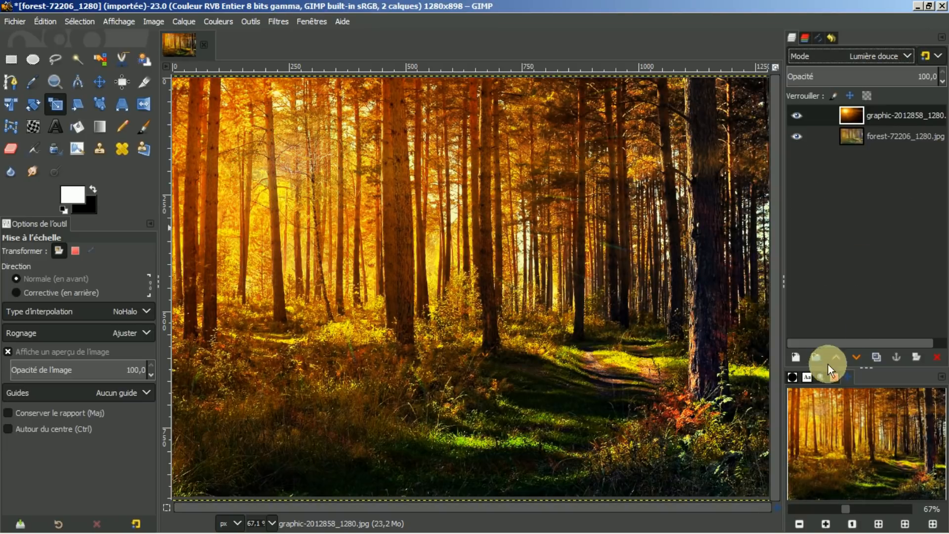
# Toggle the graphic-2012858_1280 layer's visibility to compare the forest with and without the flare, leaving the layer hidden
pyautogui.click(795, 115)
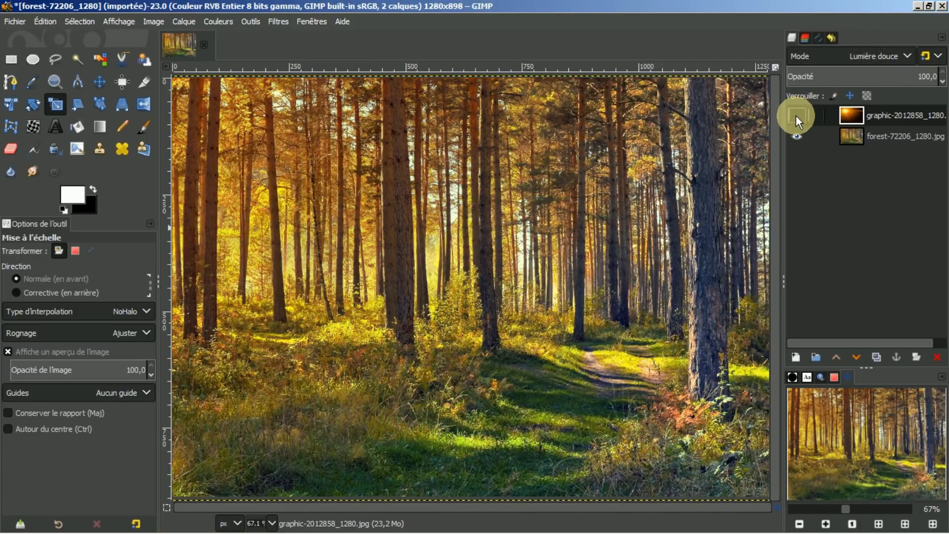
pyautogui.click(796, 115)
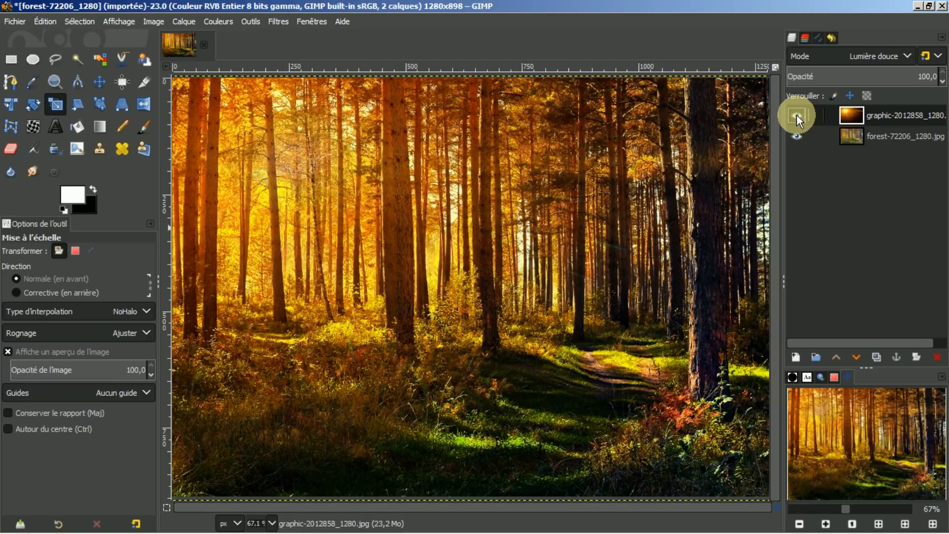
pyautogui.click(796, 115)
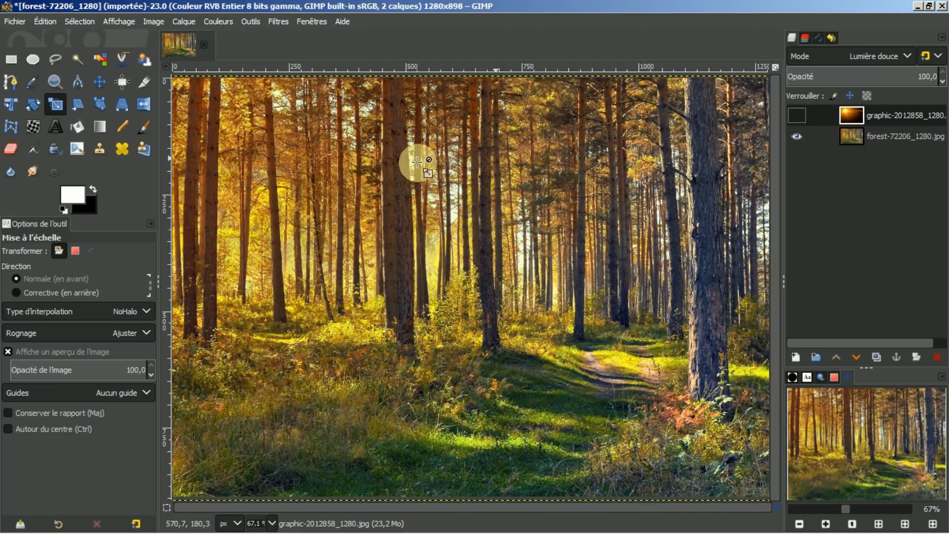
# Open lensflare.jpg from the desktop's Flares folder as a new layer above the forest photo
pyautogui.click(16, 19)
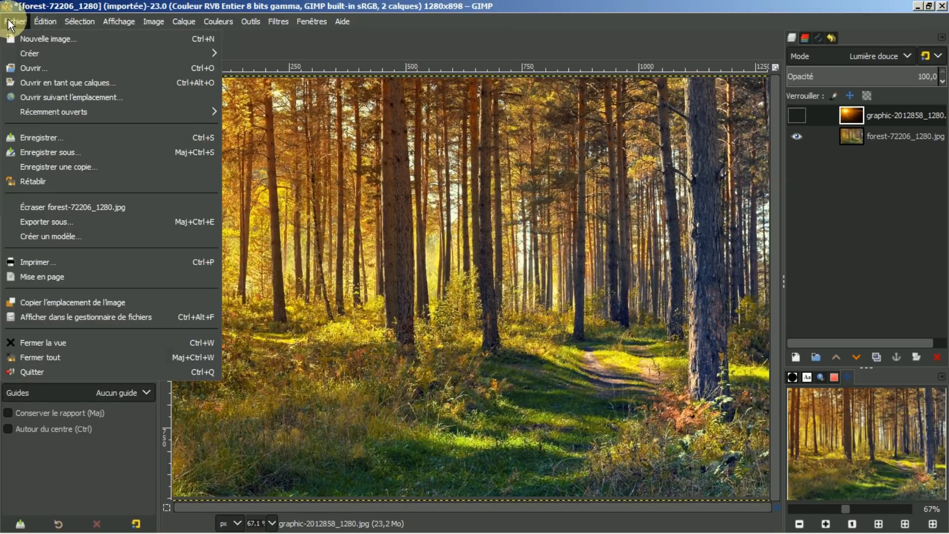
pyautogui.click(52, 84)
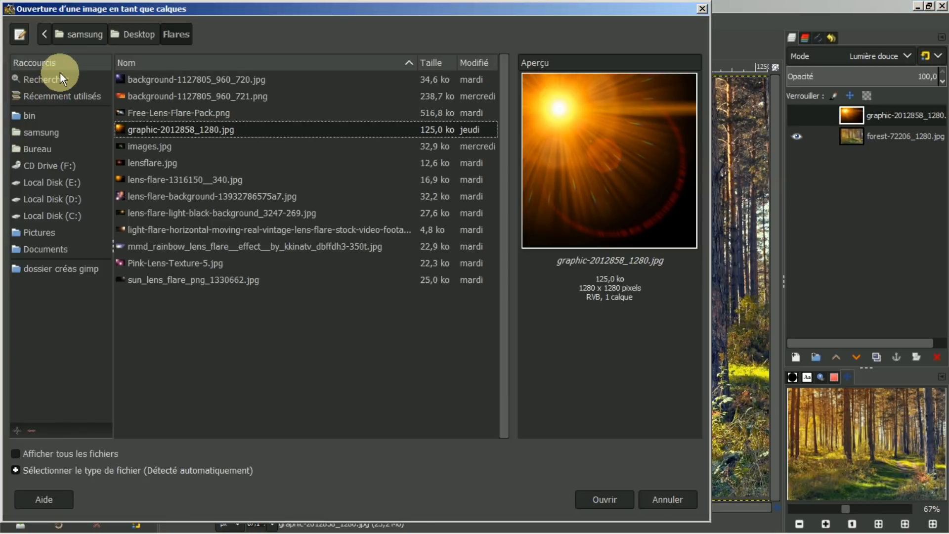
pyautogui.click(155, 165)
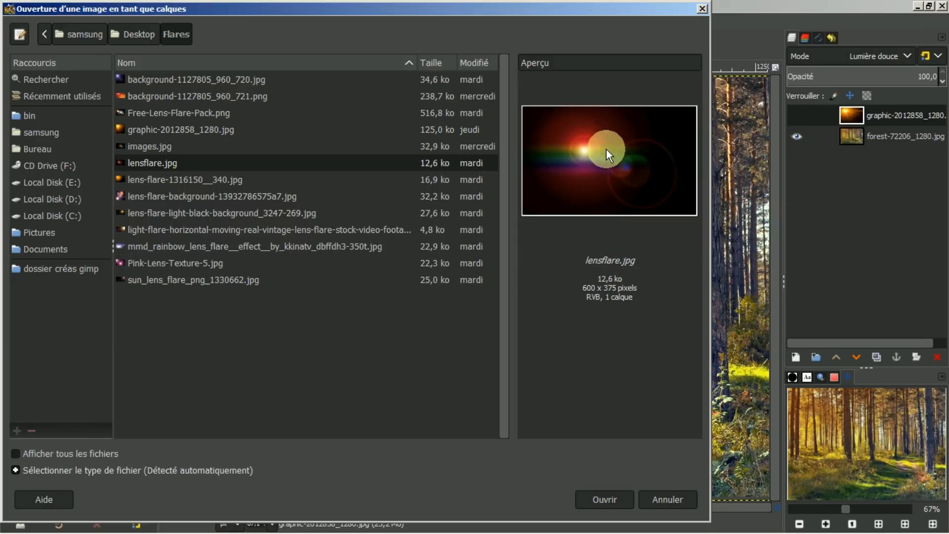
pyautogui.click(609, 496)
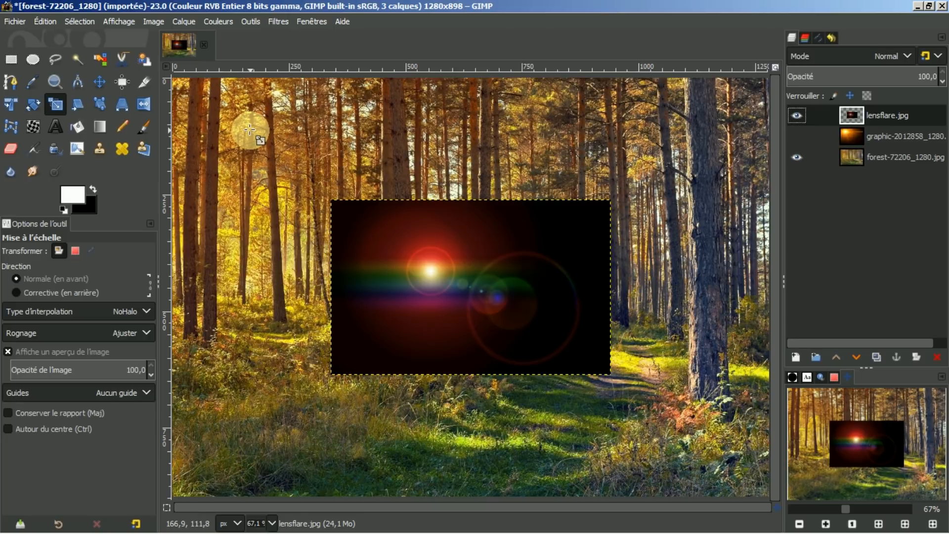
# Scale the lensflare layer to about 1293 x 907 px so it covers the whole forest photo
pyautogui.click(437, 295)
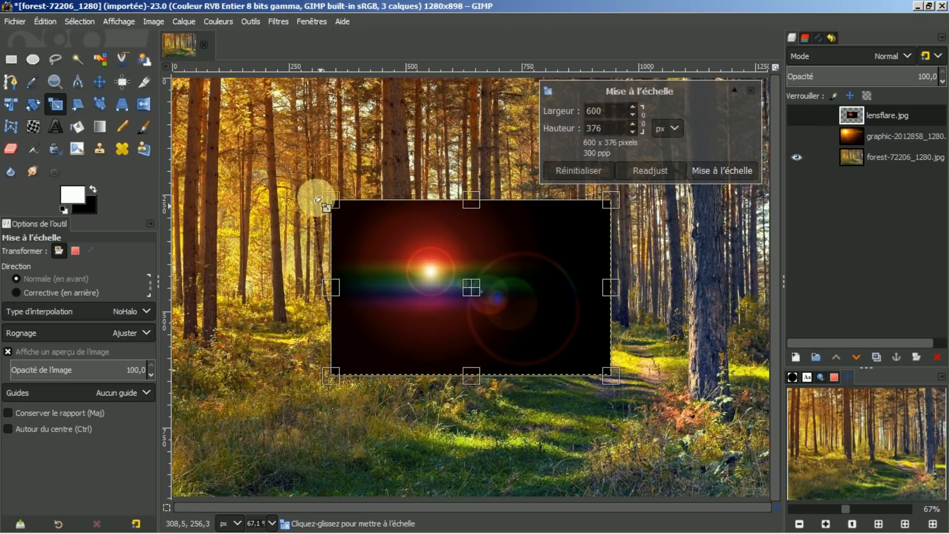
pyautogui.moveTo(330, 200); pyautogui.dragTo(216, 105)
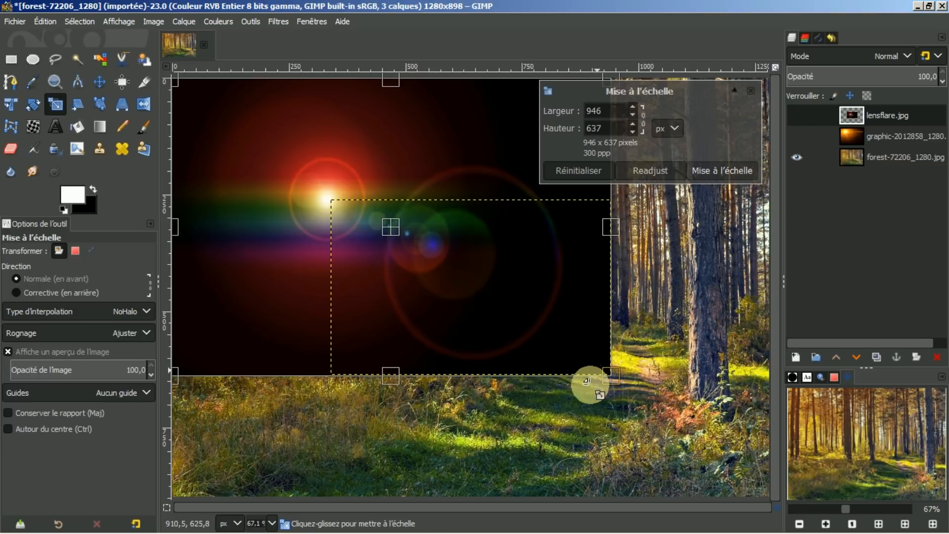
pyautogui.moveTo(609, 376); pyautogui.dragTo(771, 502)
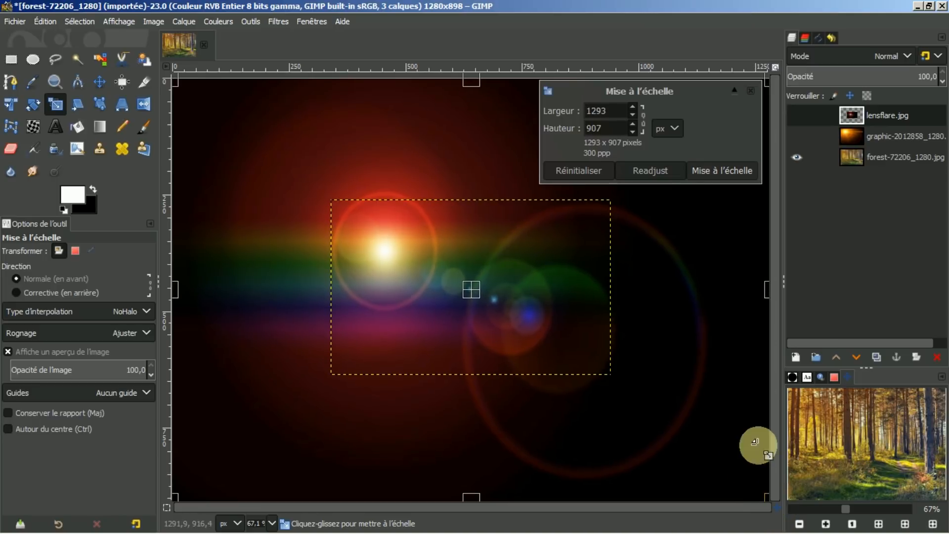
pyautogui.click(734, 170)
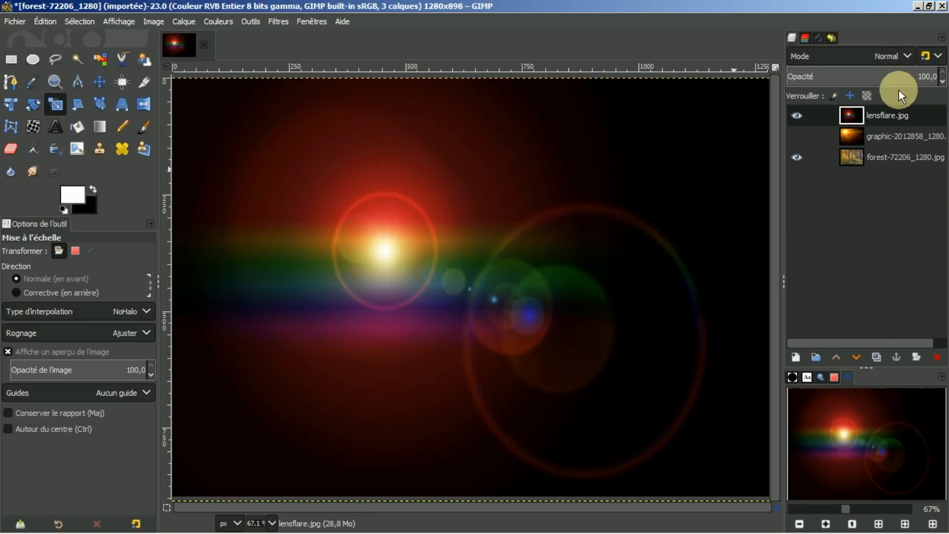
# Try the Superposer blend mode on the lensflare layer and settle on Lumière douce
pyautogui.click(909, 56)
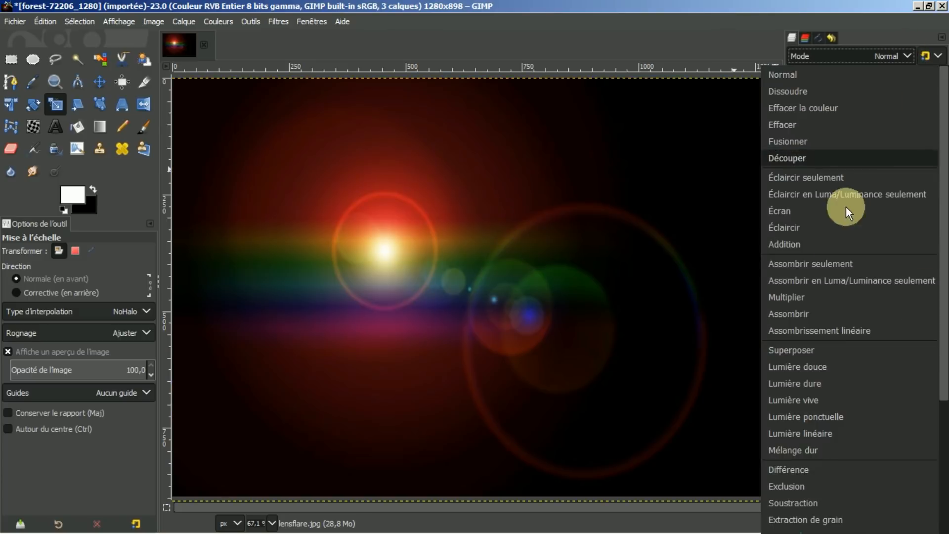
pyautogui.click(791, 350)
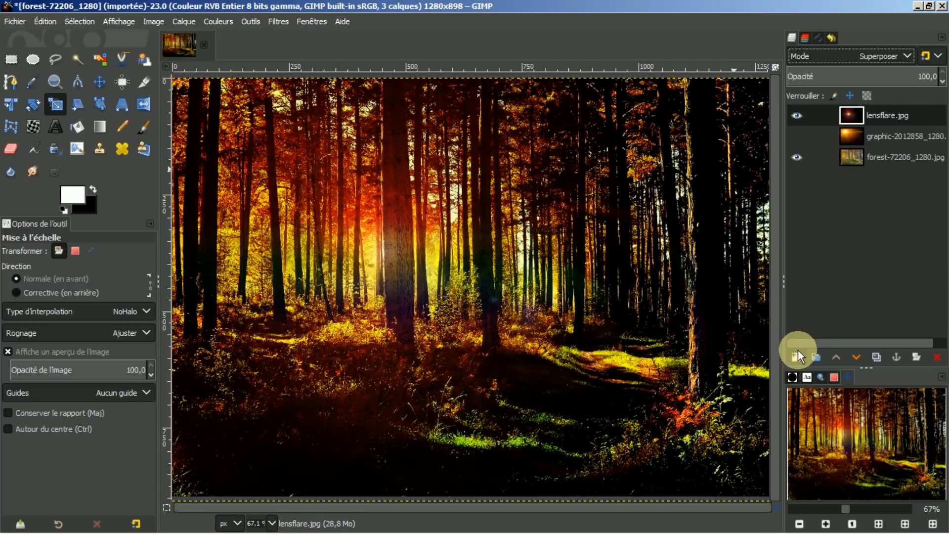
pyautogui.click(907, 54)
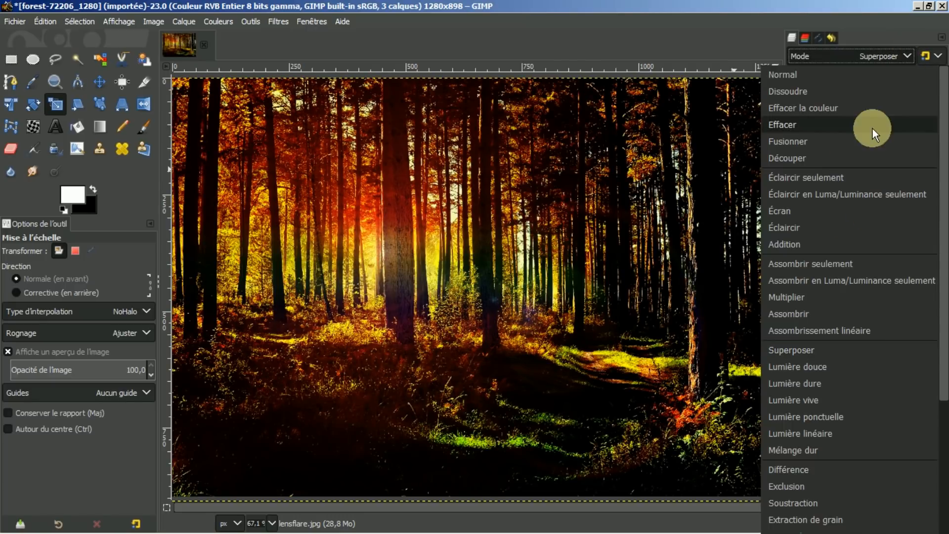
pyautogui.click(823, 370)
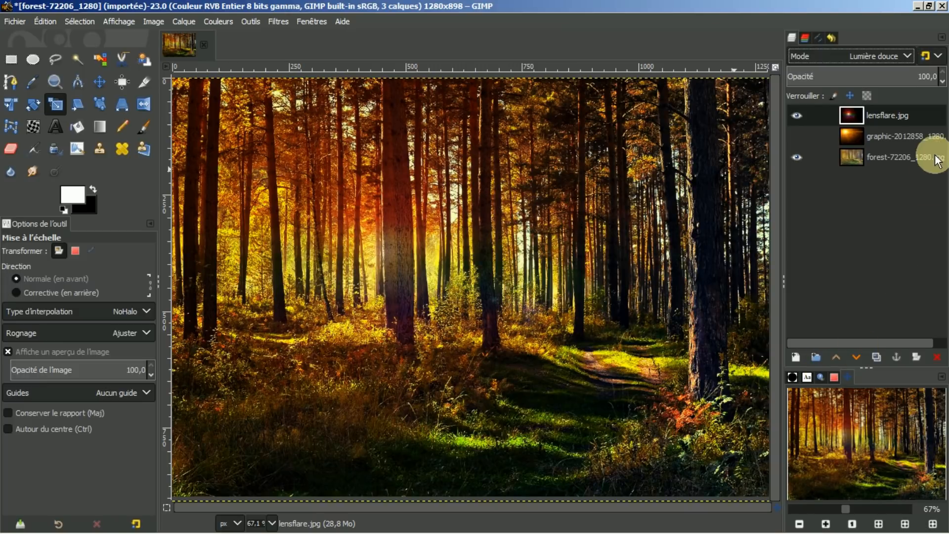
# Lower the lensflare layer's opacity to about 77.2 and toggle its visibility to compare the effect
pyautogui.click(904, 72)
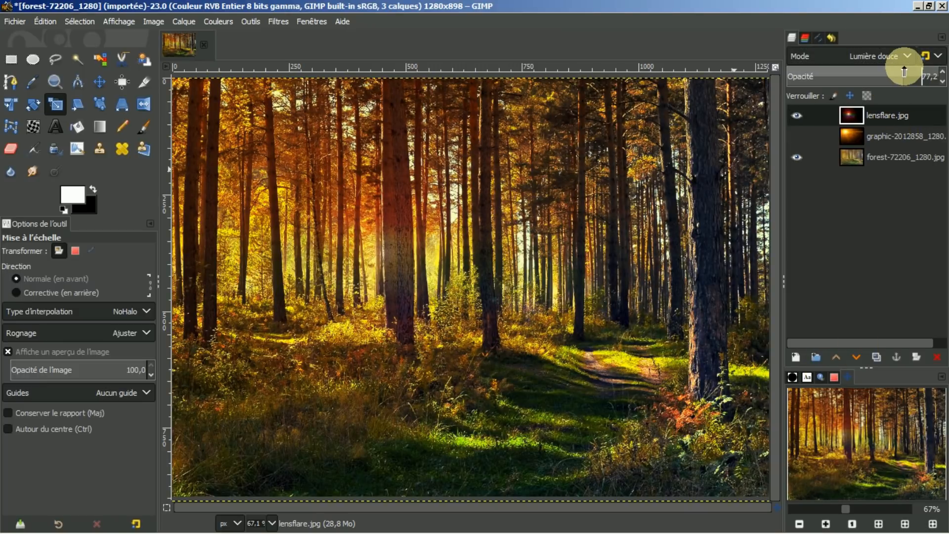
pyautogui.click(796, 116)
pyautogui.click(795, 115)
# Close the forest photo without saving and open kids-1508121_1280.jpg from New folder on the desktop
pyautogui.click(203, 42)
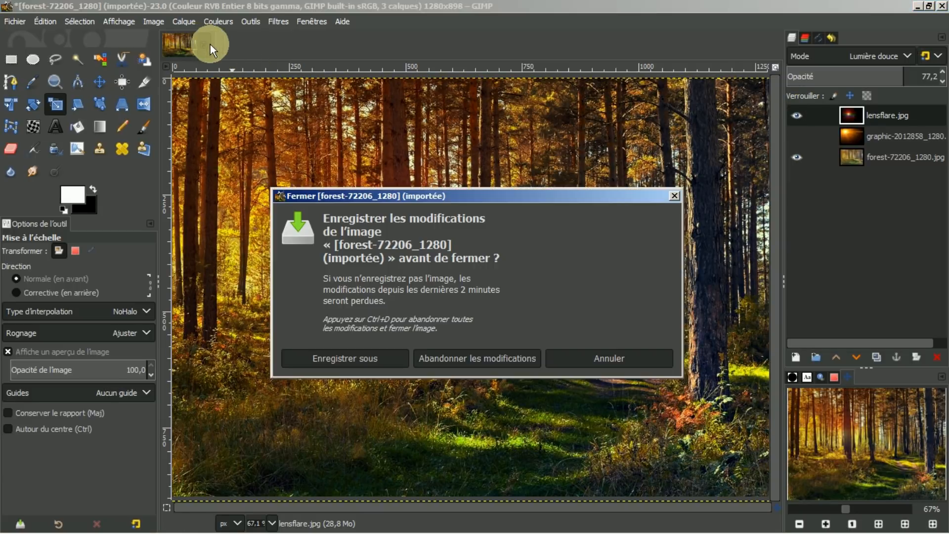
pyautogui.click(494, 357)
pyautogui.click(18, 22)
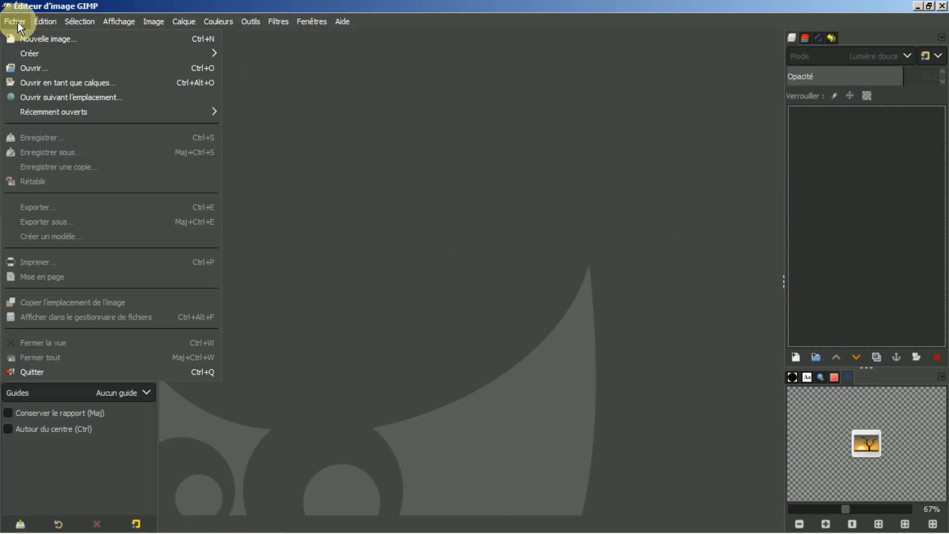
pyautogui.click(26, 68)
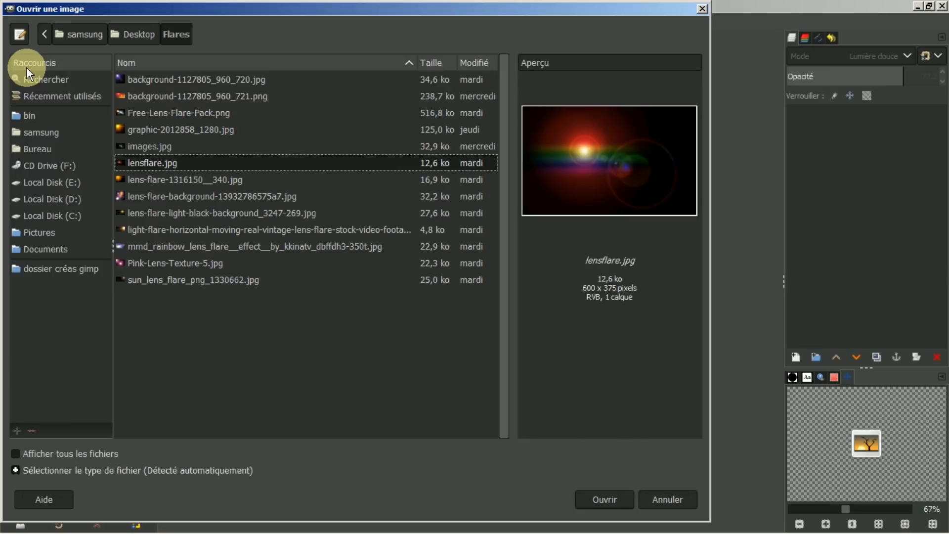
pyautogui.click(40, 148)
pyautogui.doubleClick(134, 113)
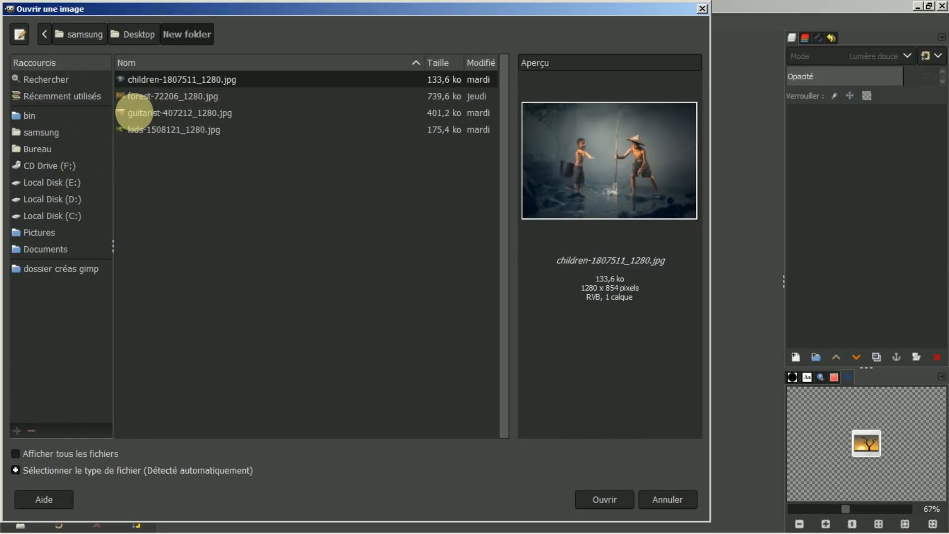
pyautogui.click(171, 130)
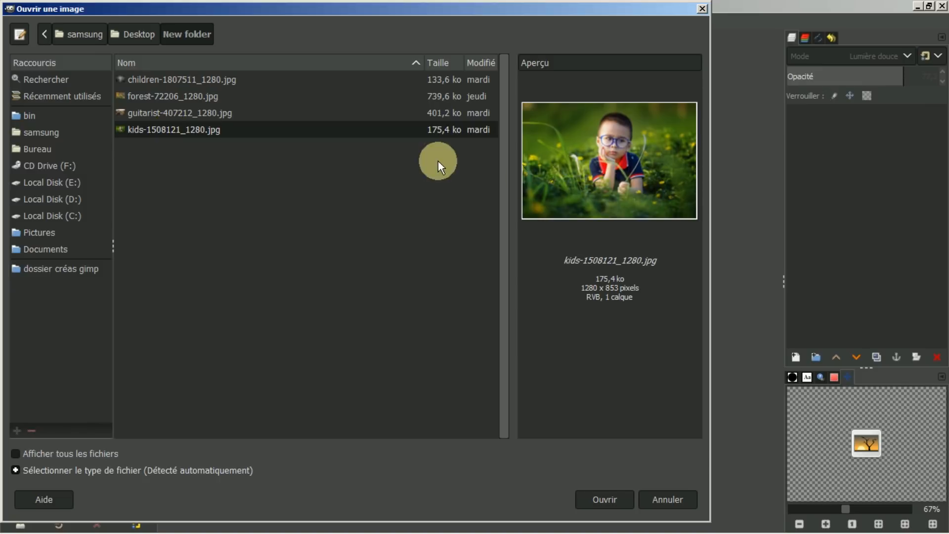
pyautogui.click(591, 499)
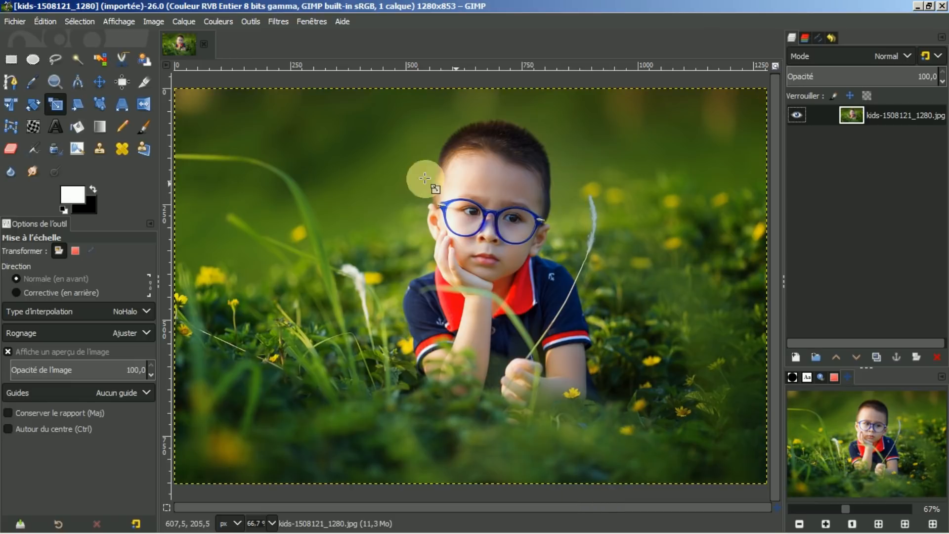
# Preview several flare images in the desktop's Flares folder and open lens-flare-1316150__340.jpg as a new layer above the kids photo
pyautogui.click(19, 17)
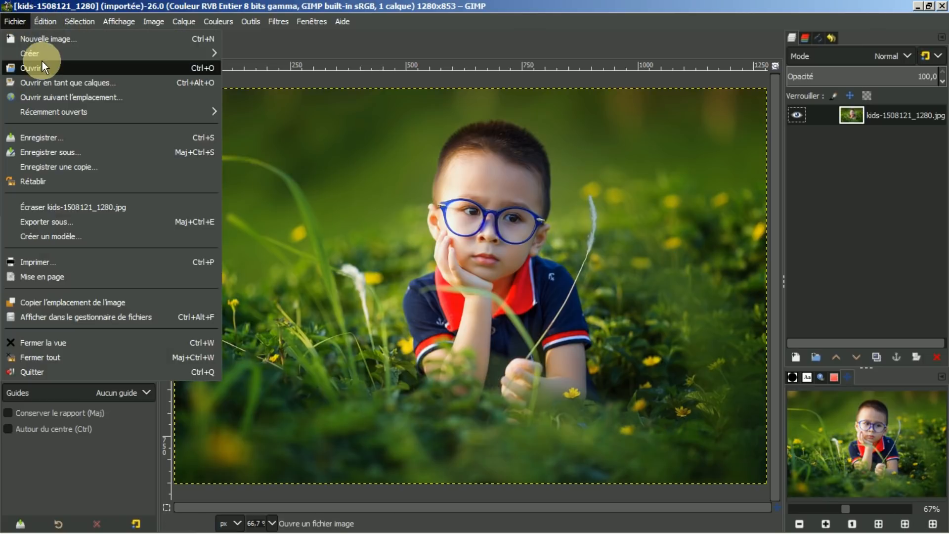
pyautogui.click(39, 84)
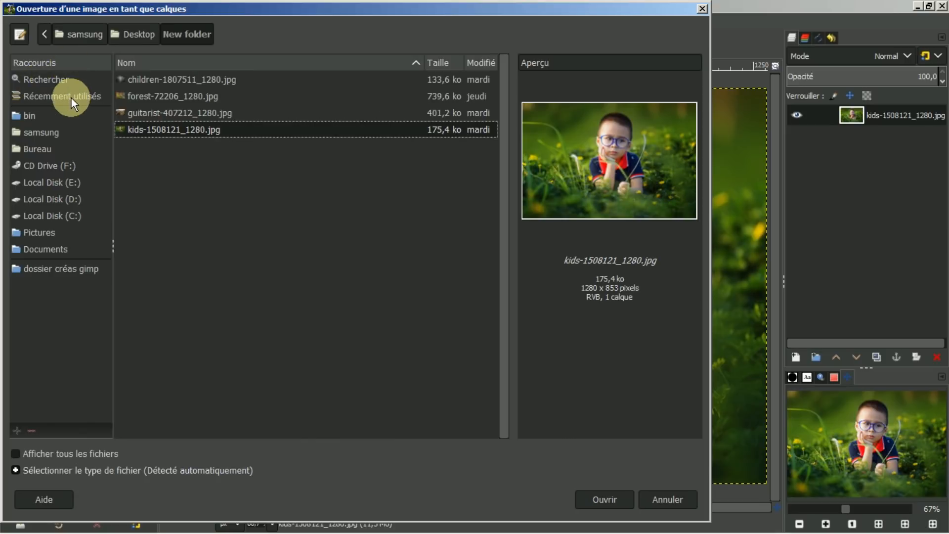
pyautogui.click(29, 148)
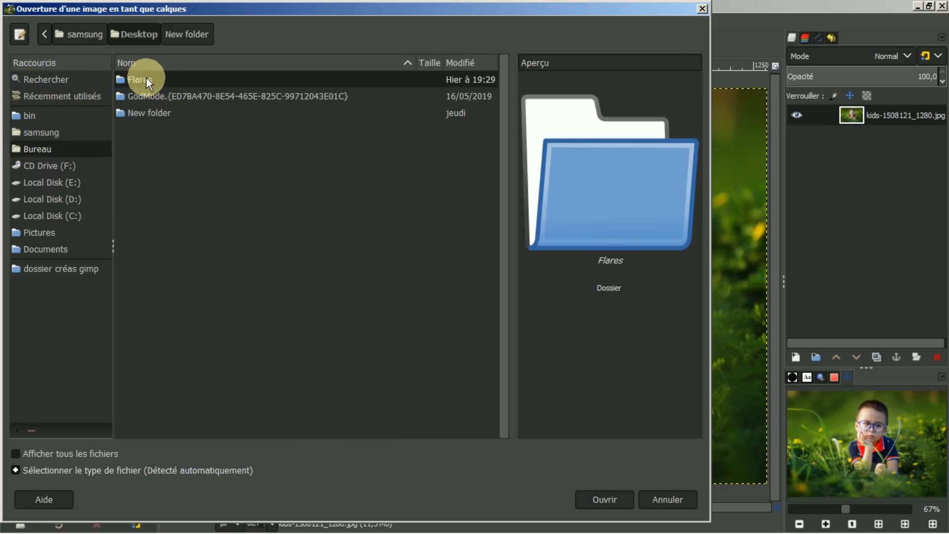
pyautogui.doubleClick(145, 79)
pyautogui.click(165, 179)
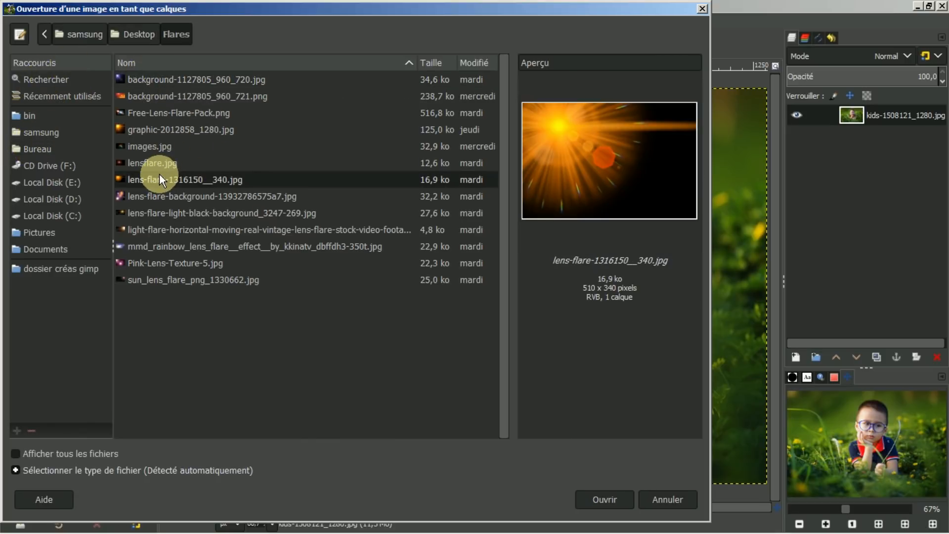
pyautogui.click(154, 165)
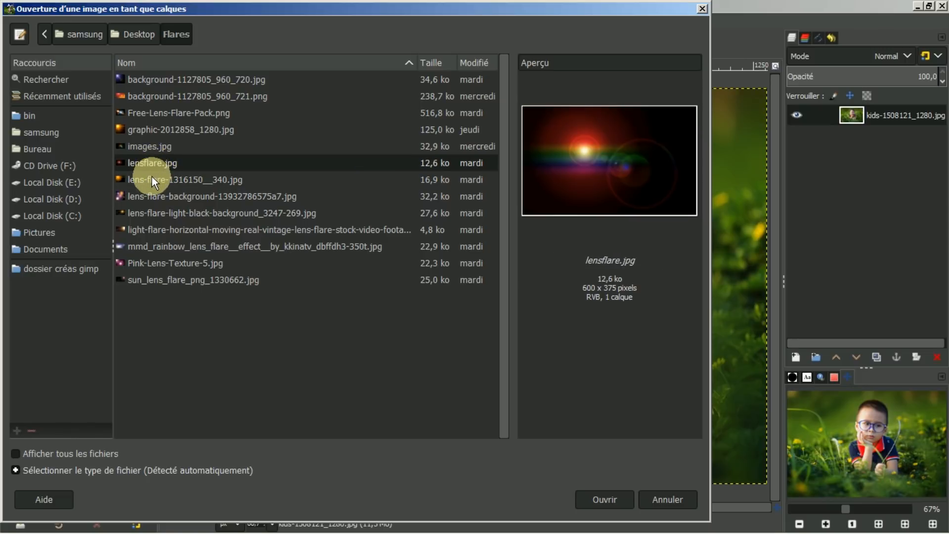
pyautogui.click(152, 178)
pyautogui.click(157, 196)
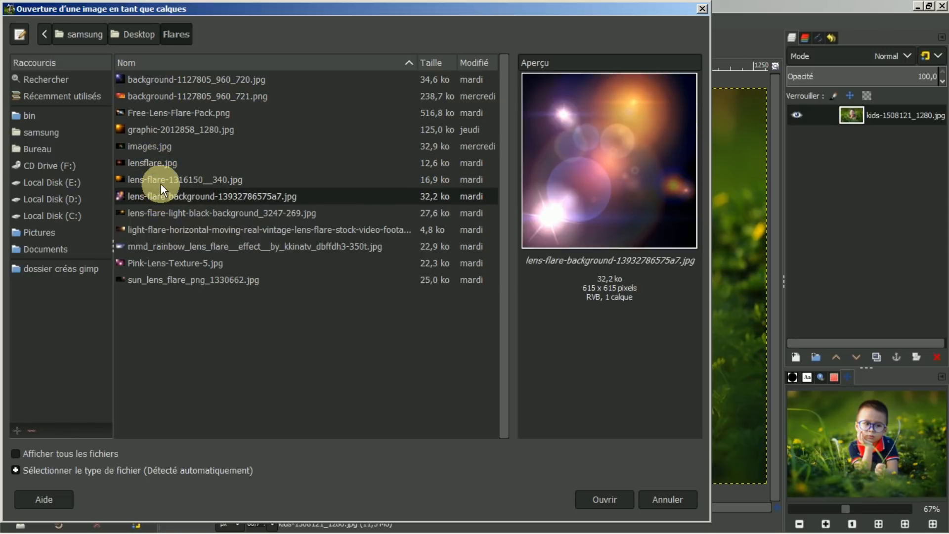
pyautogui.click(163, 181)
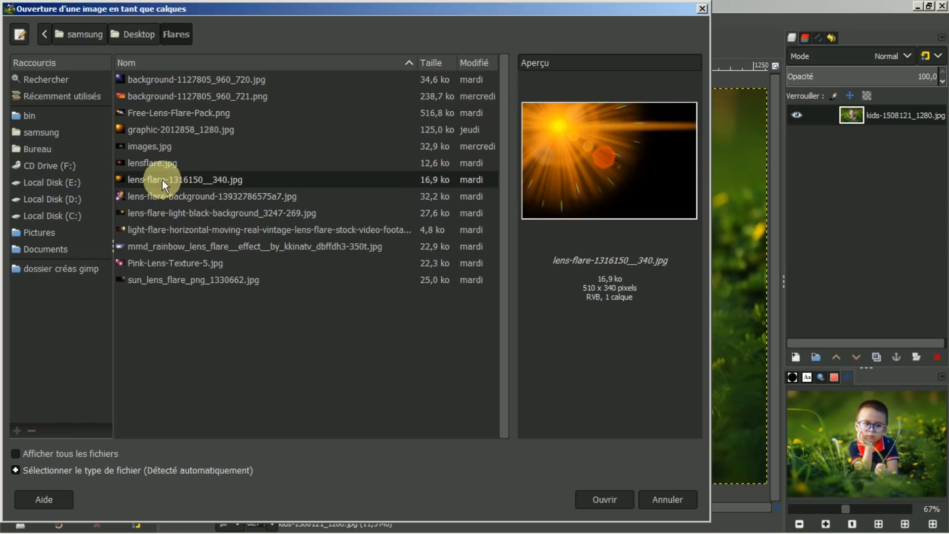
pyautogui.click(612, 499)
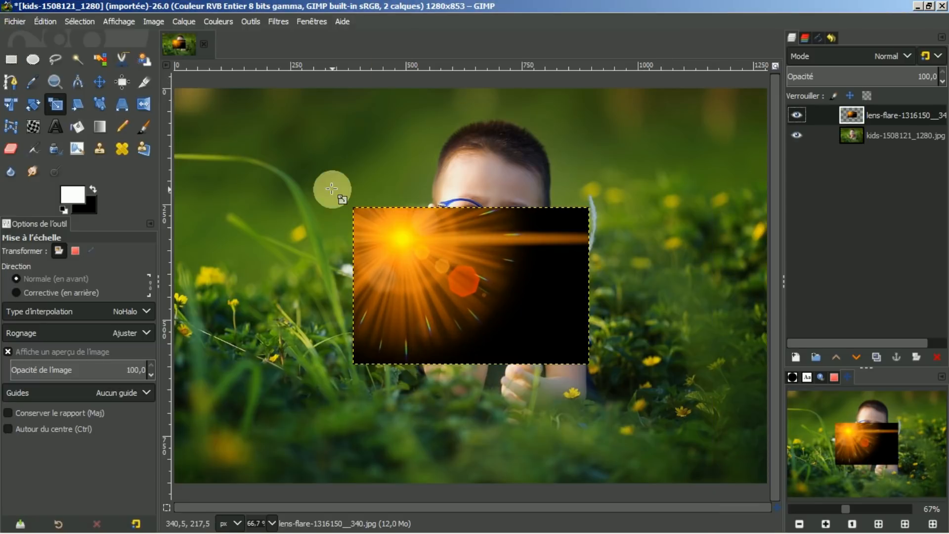
# Scale the lens-flare-1316150__340.jpg layer to 1297 x 852 px so it covers the whole kids photo
pyautogui.click(417, 254)
pyautogui.moveTo(356, 209); pyautogui.dragTo(172, 88)
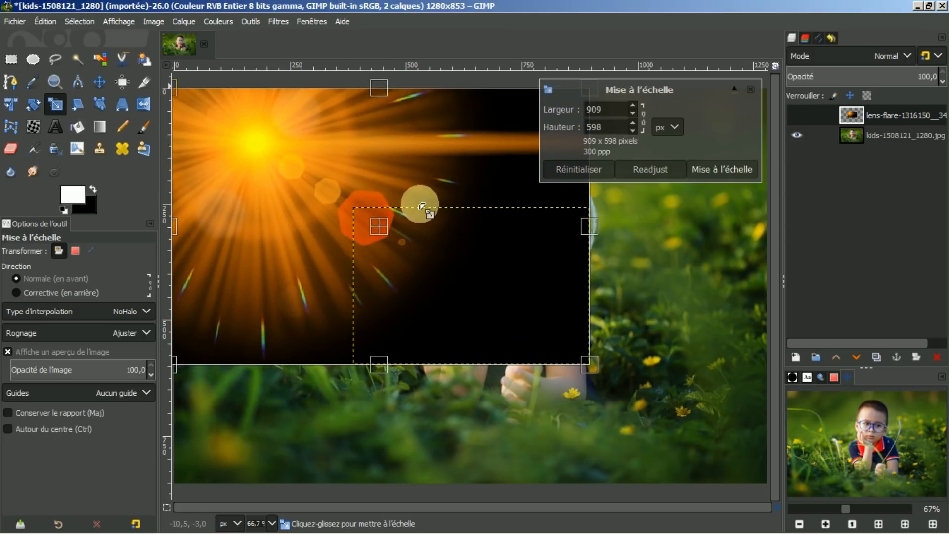
pyautogui.moveTo(589, 366); pyautogui.dragTo(772, 472)
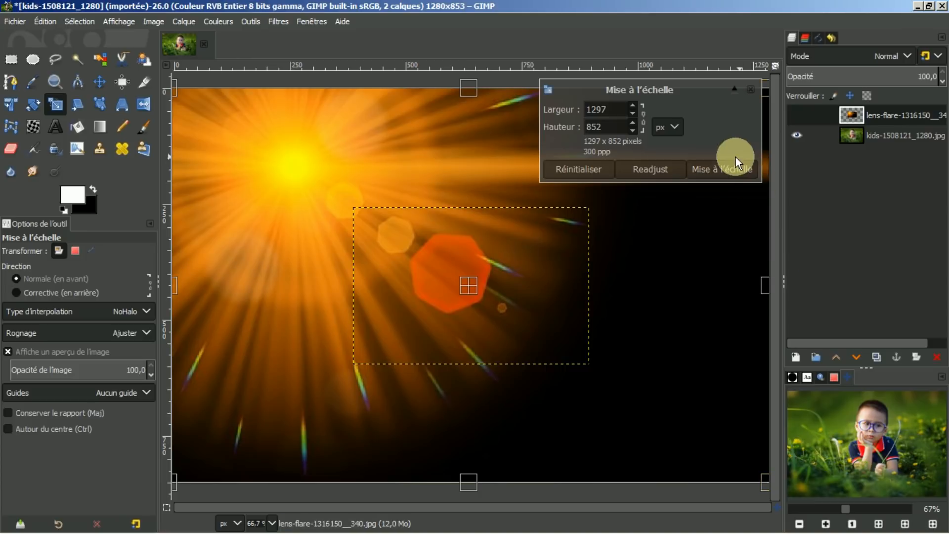
pyautogui.click(723, 168)
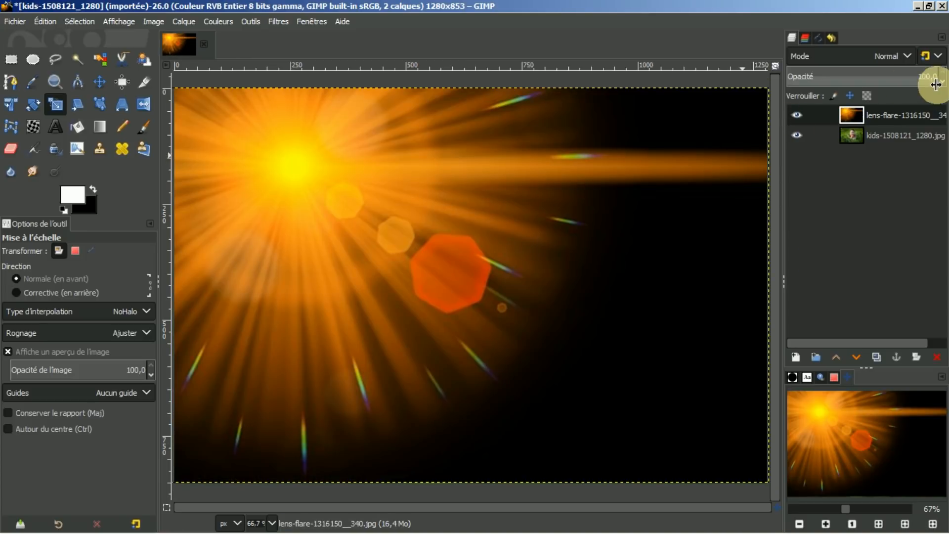
# Try the Superposer blend mode on the scaled orange flare layer and settle on Lumière douce
pyautogui.click(906, 57)
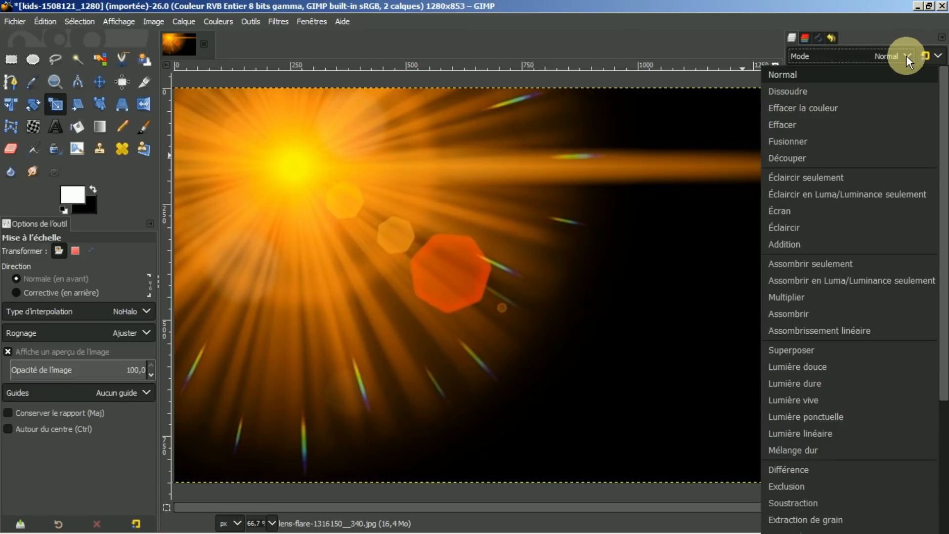
pyautogui.click(793, 350)
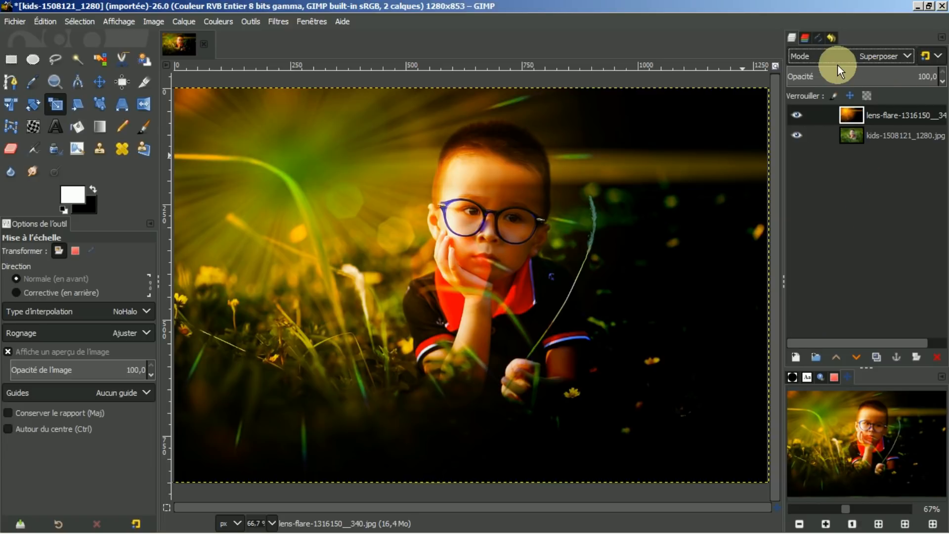
pyautogui.click(889, 57)
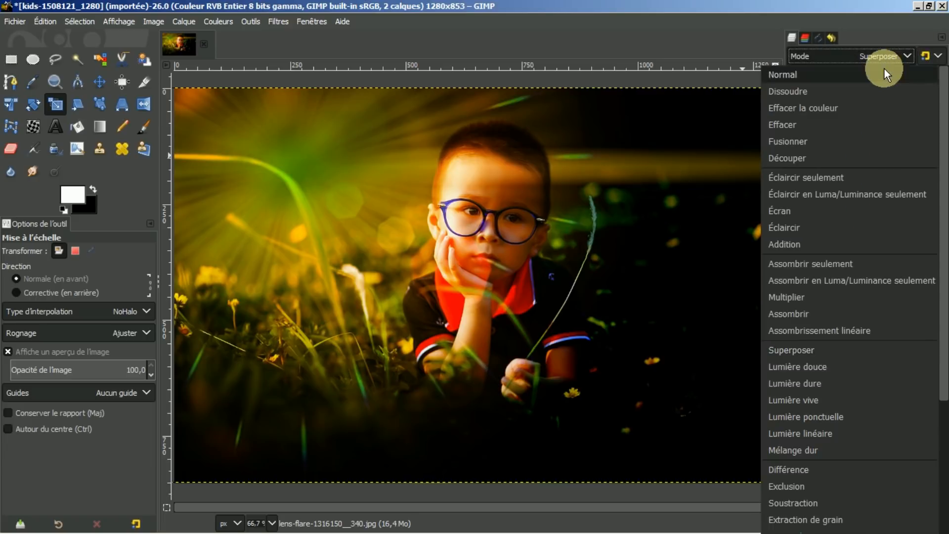
pyautogui.click(814, 365)
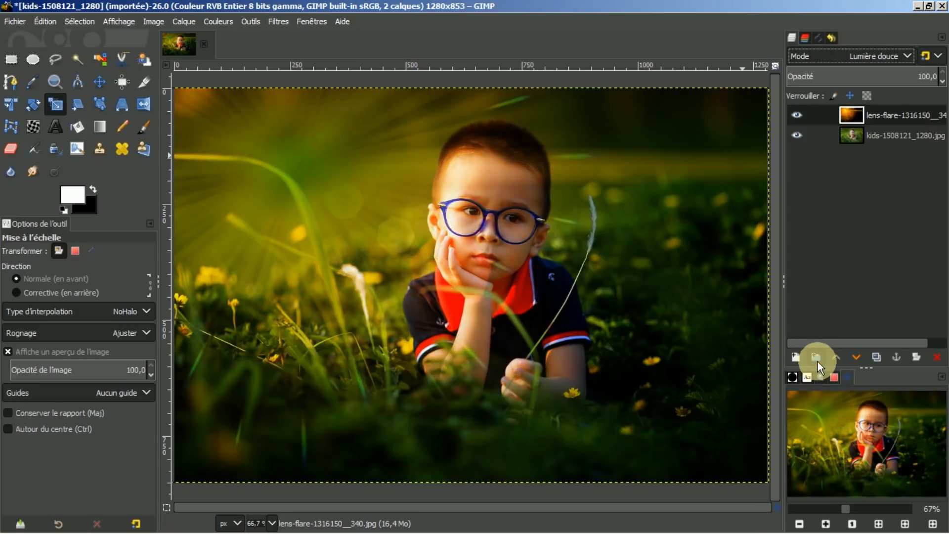
# Toggle the orange flare layer's visibility to compare the photo with and without it, leaving the layer hidden
pyautogui.click(793, 114)
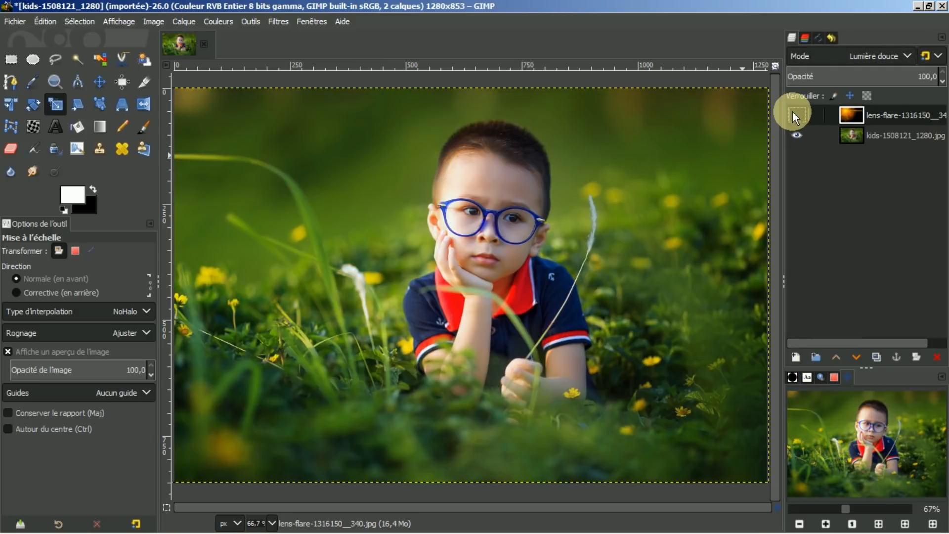
pyautogui.click(793, 113)
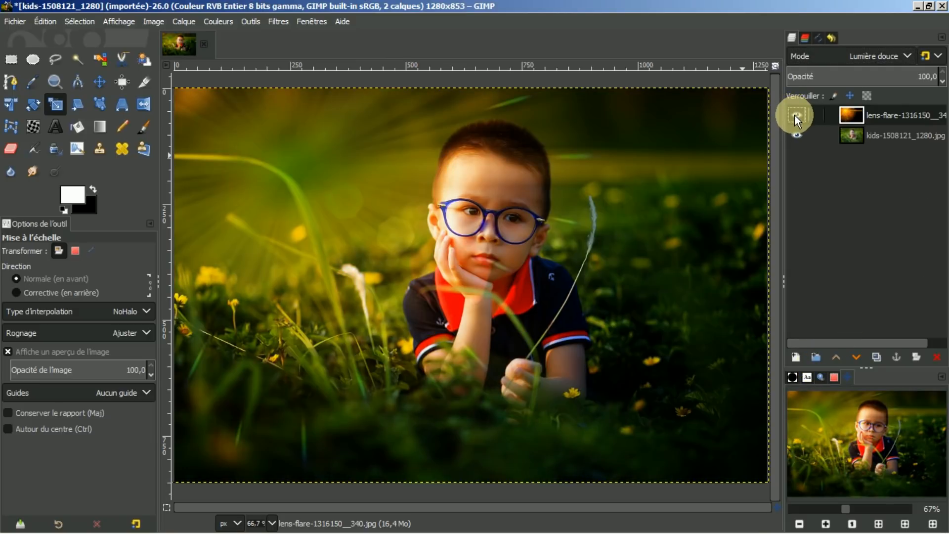
pyautogui.click(793, 114)
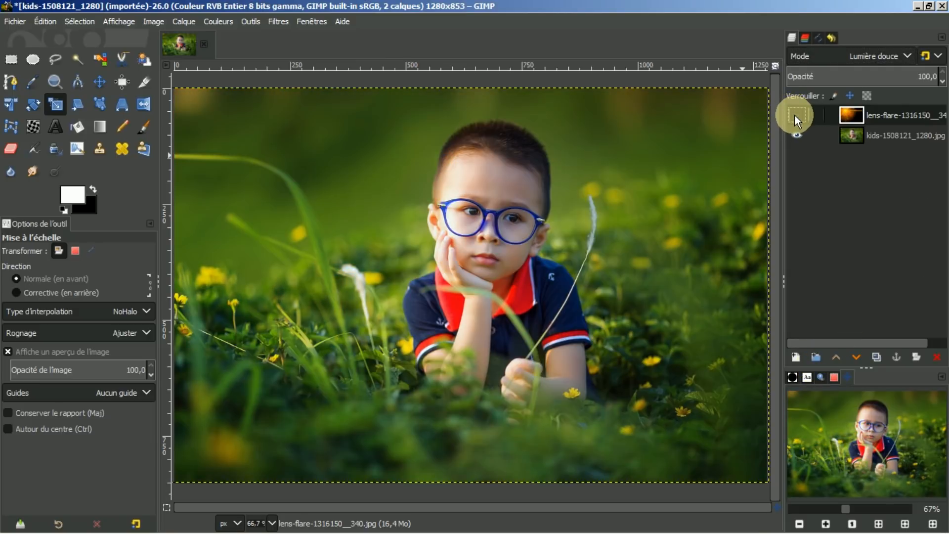
pyautogui.click(13, 22)
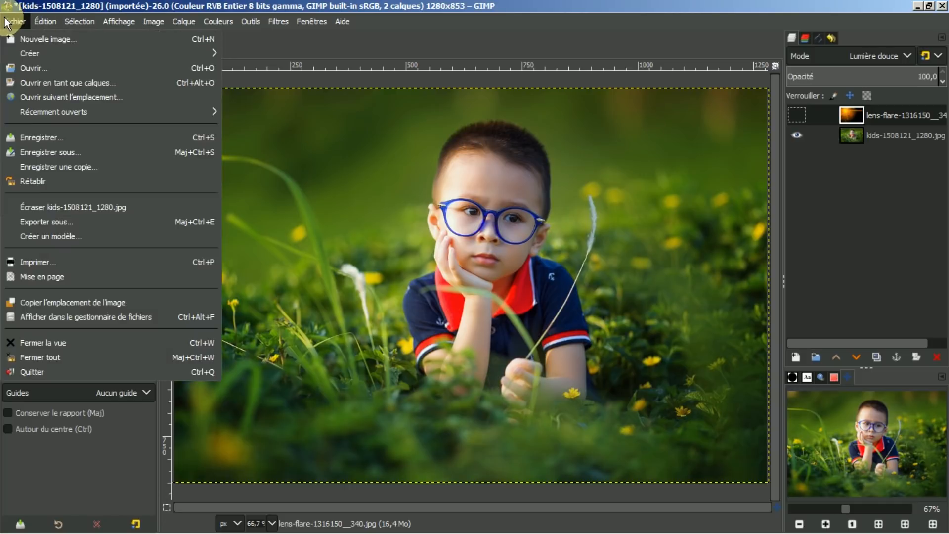
pyautogui.click(36, 82)
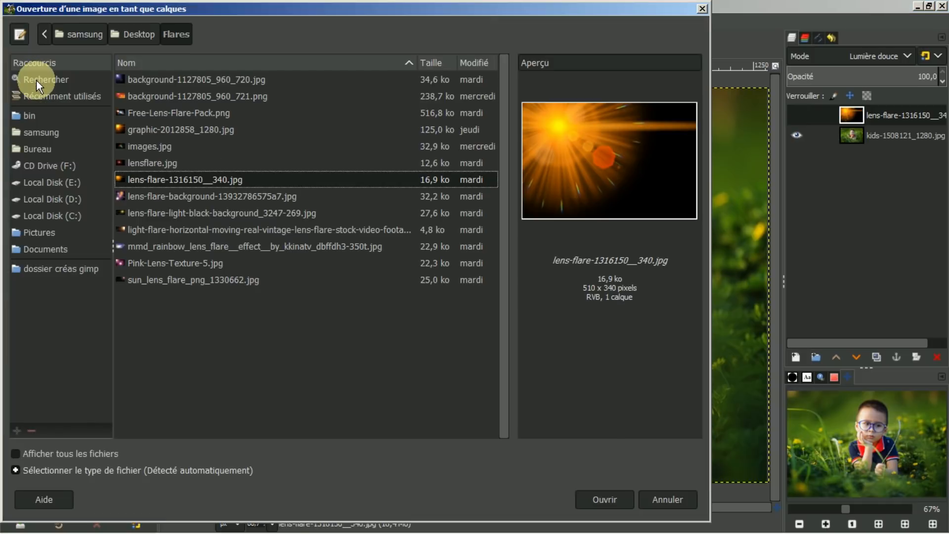
pyautogui.click(194, 197)
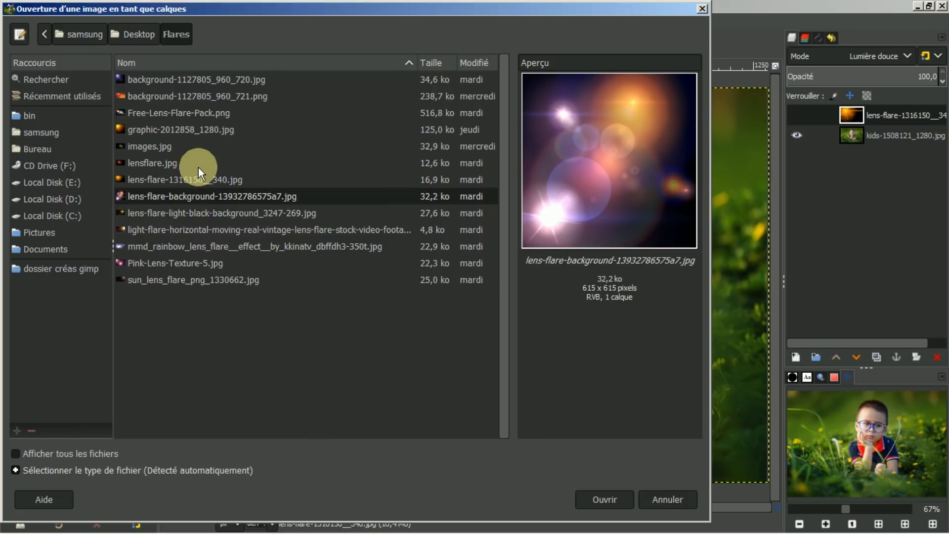
pyautogui.click(197, 178)
pyautogui.click(192, 192)
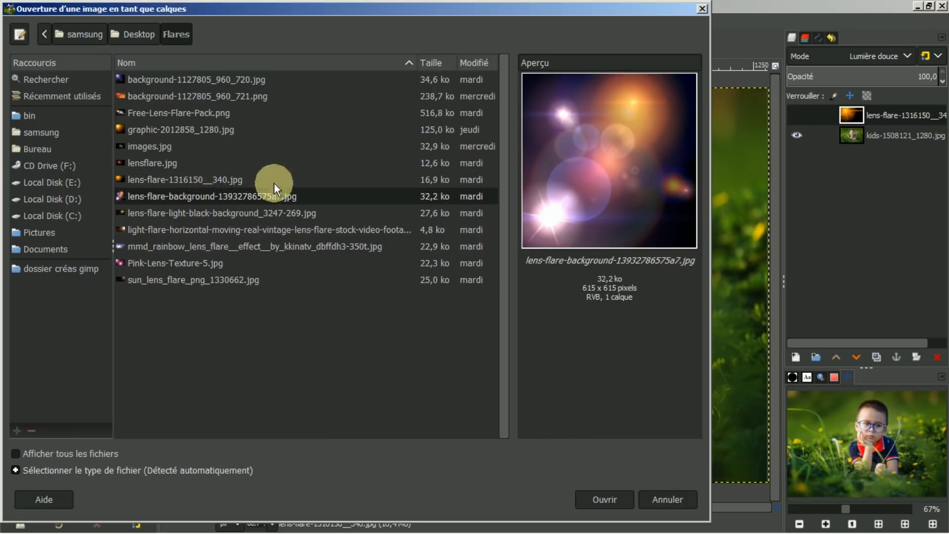
pyautogui.click(612, 492)
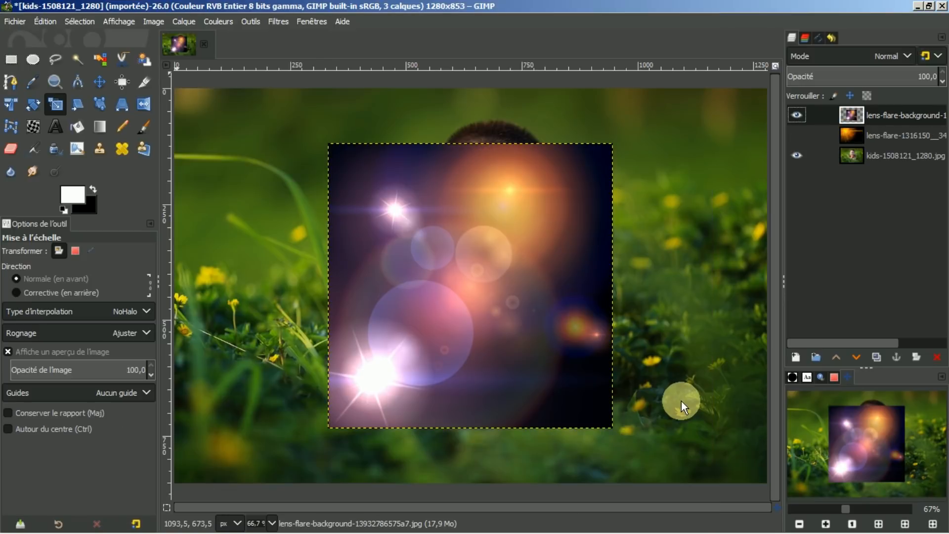
# Scale the lens-flare-background layer to 1295 x 857 px so it covers the whole photo
pyautogui.click(467, 273)
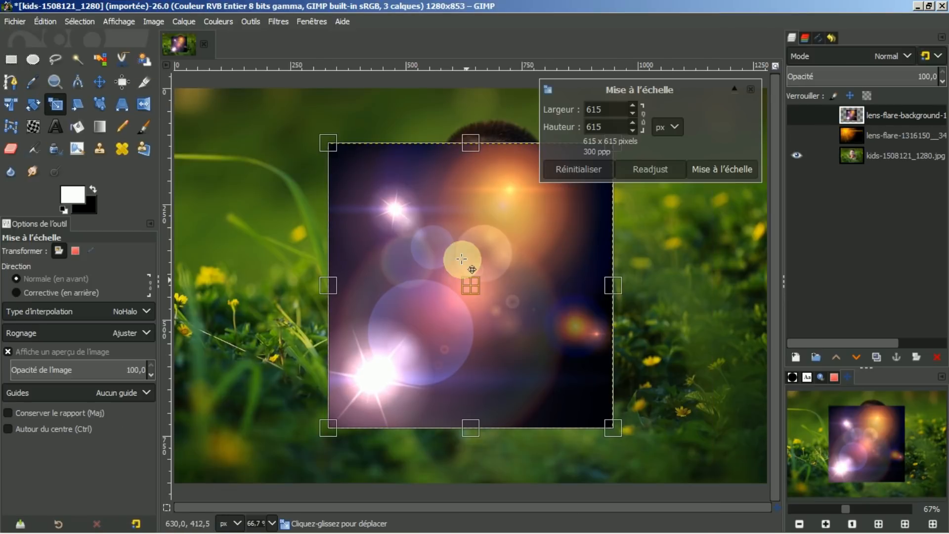
pyautogui.moveTo(330, 143); pyautogui.dragTo(169, 93)
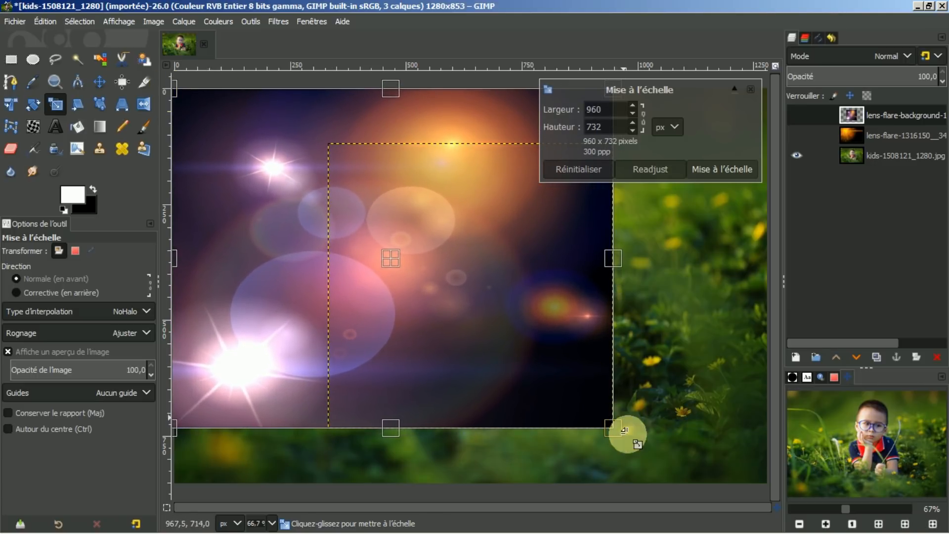
pyautogui.moveTo(628, 435); pyautogui.dragTo(761, 489)
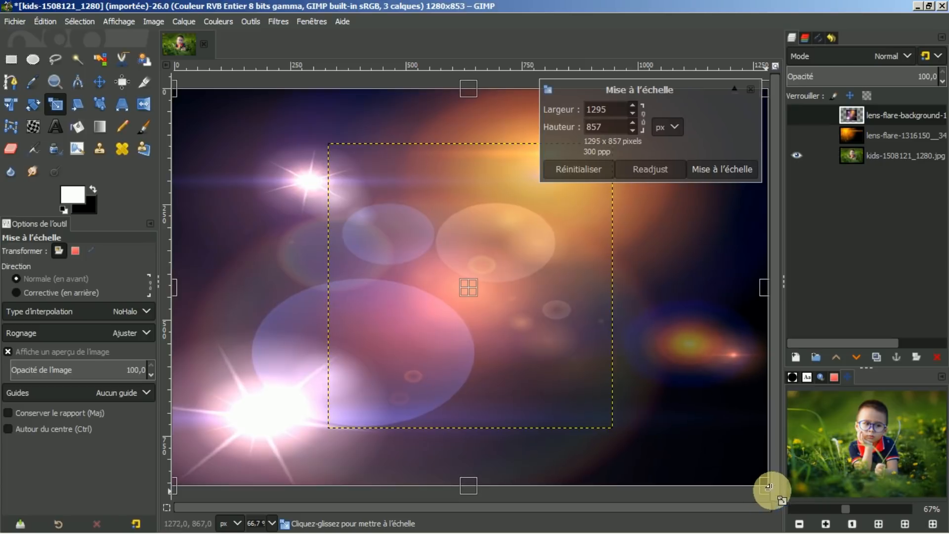
pyautogui.click(716, 170)
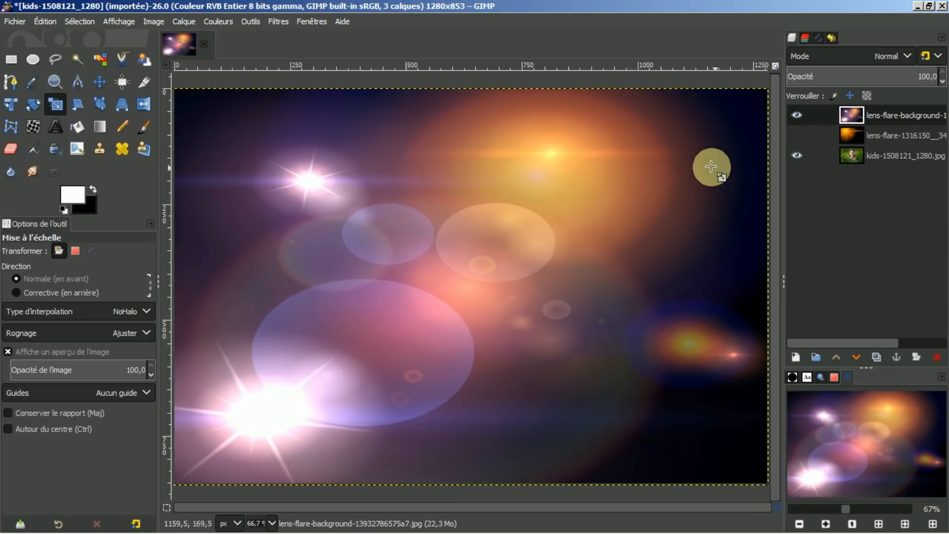
# Try the Superposer blend mode on the lens-flare-background layer and toggle the layer's visibility to compare the effect
pyautogui.click(909, 54)
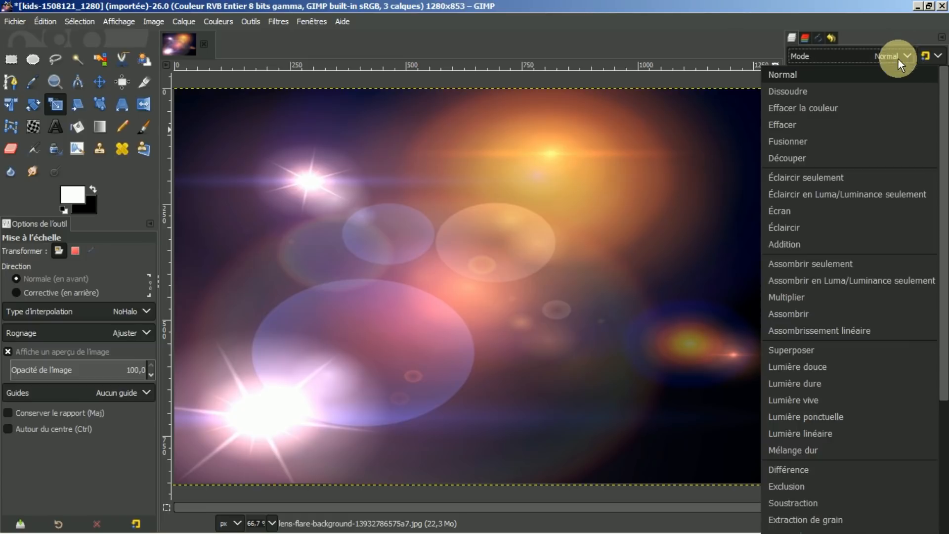
pyautogui.click(799, 350)
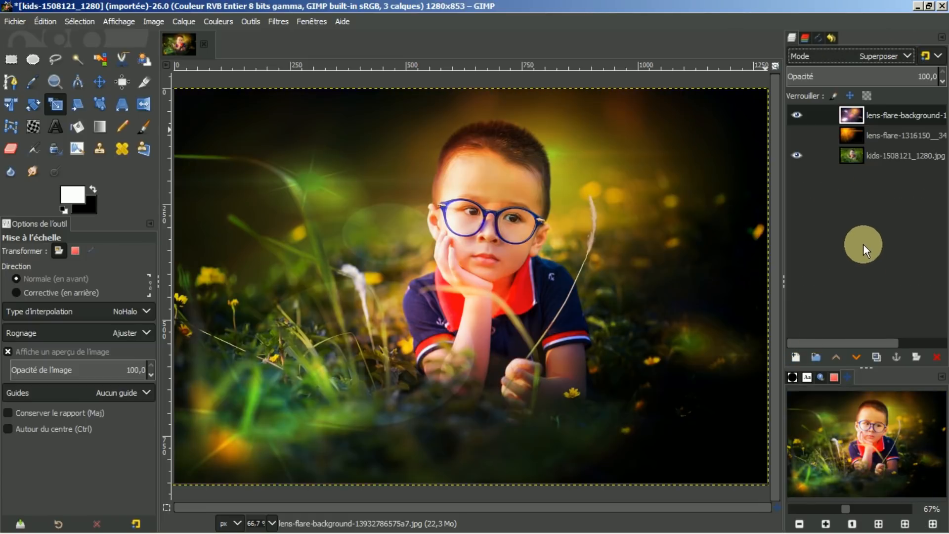
pyautogui.click(796, 114)
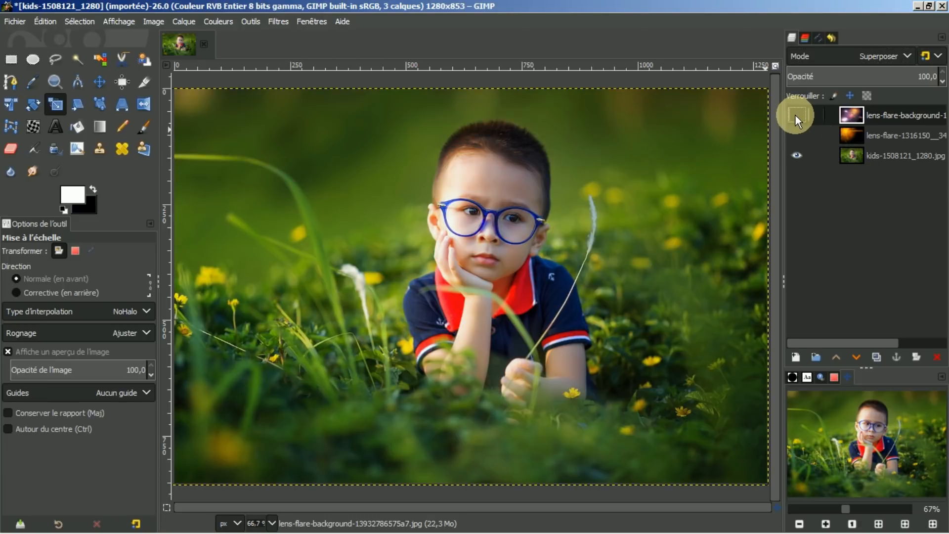
pyautogui.click(794, 115)
pyautogui.click(791, 117)
pyautogui.click(790, 119)
# Set the lens-flare-background layer to Lumière douce and toggle both flare layers' visibility to compare, leaving only this flare visible
pyautogui.click(905, 55)
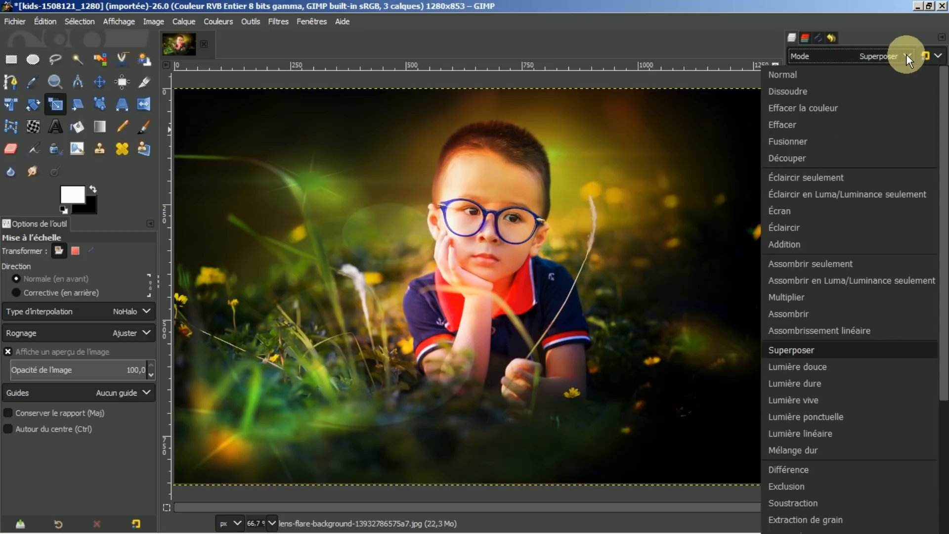
pyautogui.click(800, 366)
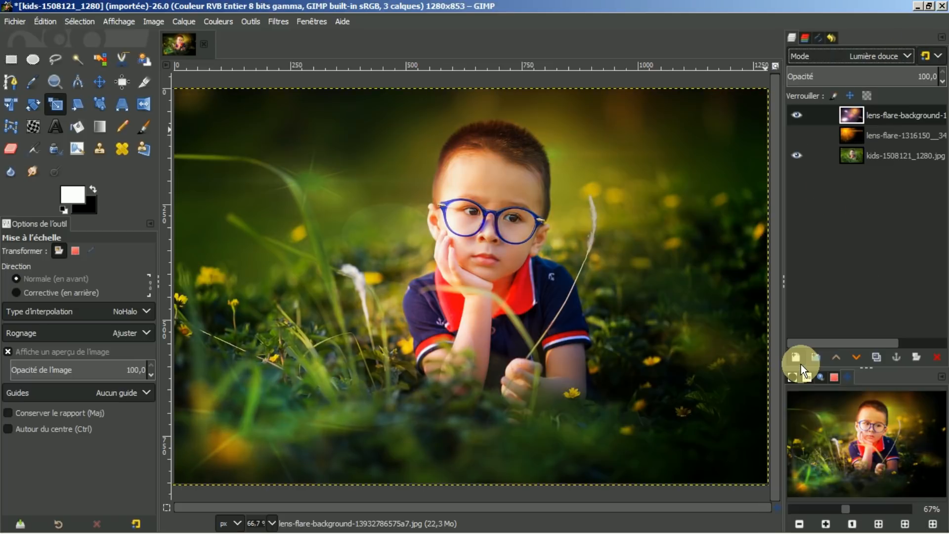
pyautogui.click(797, 135)
pyautogui.click(799, 135)
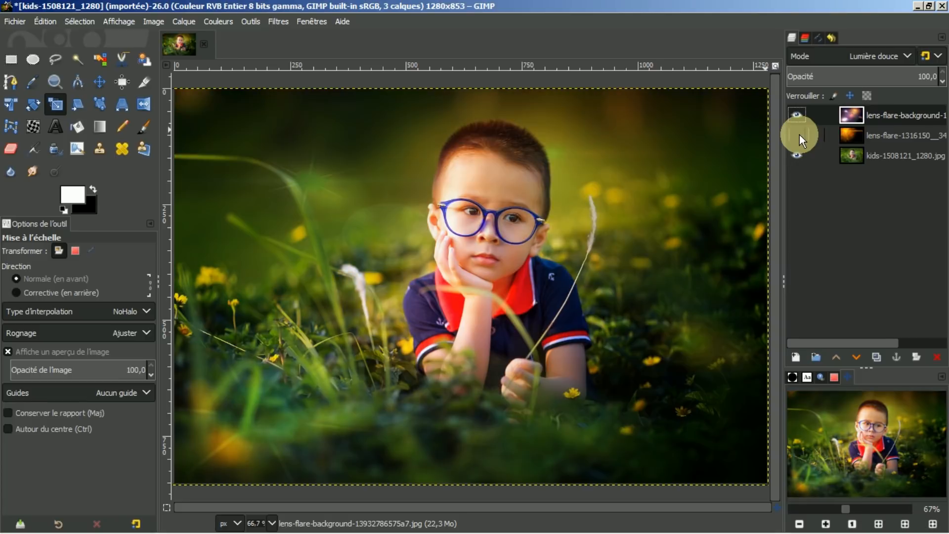
pyautogui.click(796, 115)
pyautogui.click(796, 115)
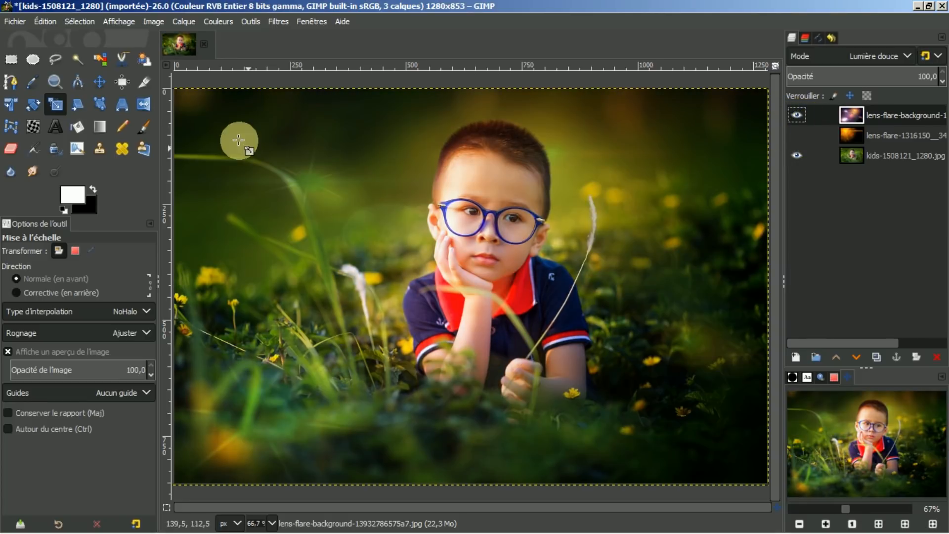
# Close the kids photo without saving and open guitarist-407212_1280.jpg from New folder on the desktop
pyautogui.click(205, 43)
pyautogui.click(461, 359)
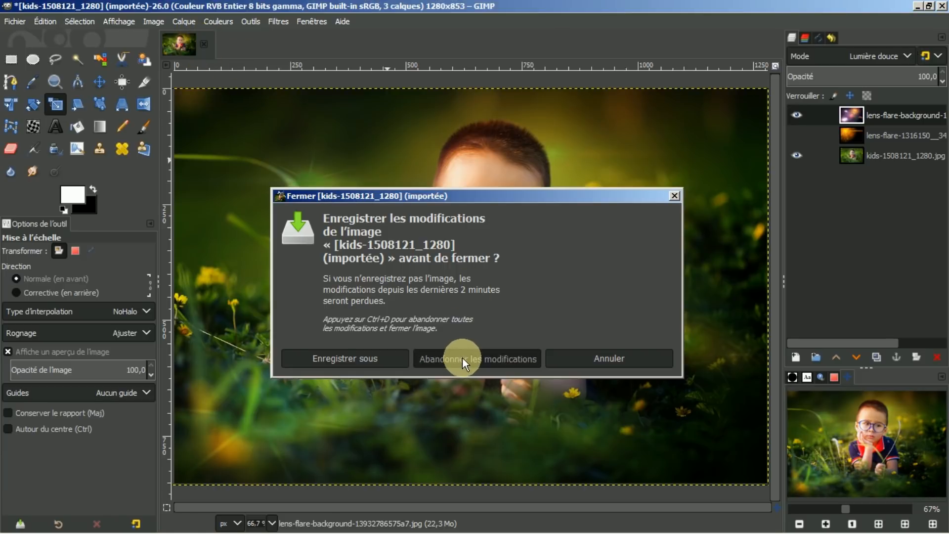
pyautogui.click(8, 20)
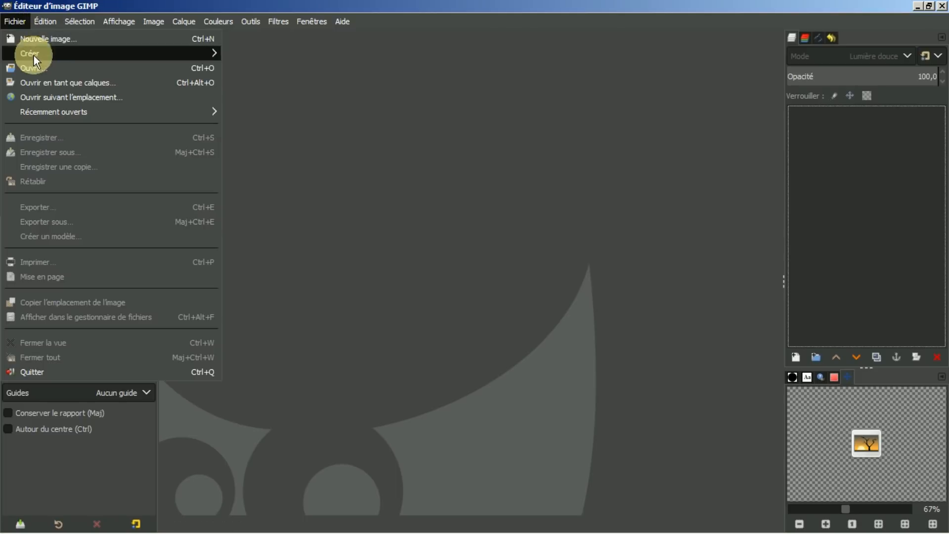
pyautogui.click(31, 69)
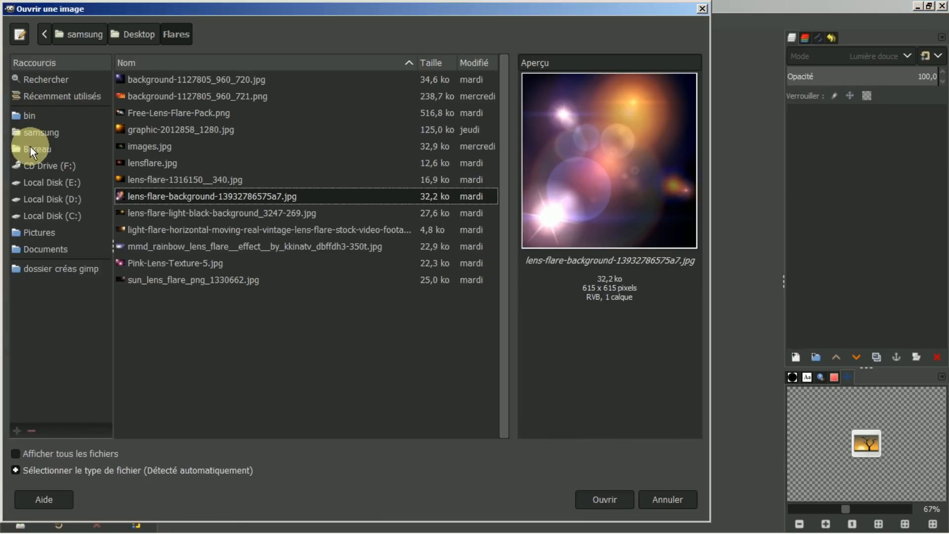
pyautogui.click(31, 149)
pyautogui.doubleClick(149, 114)
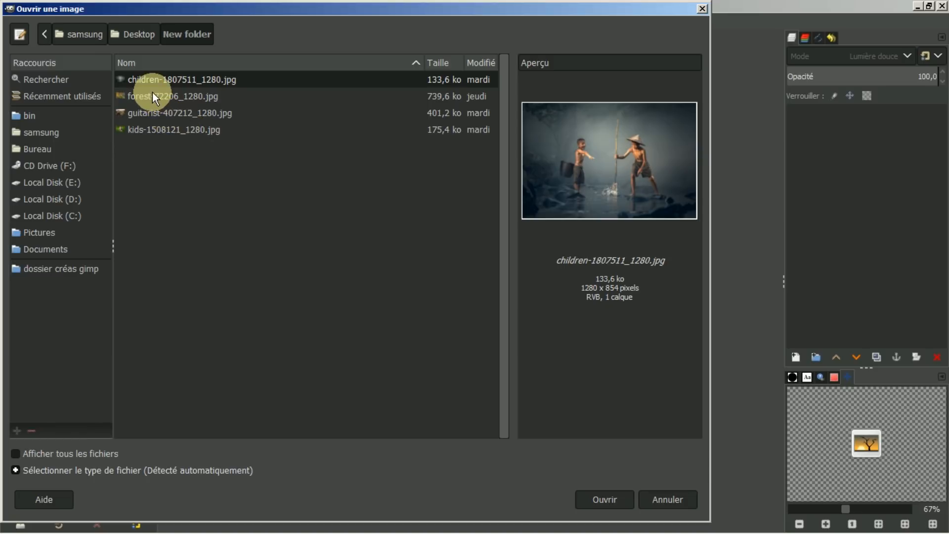
pyautogui.click(149, 113)
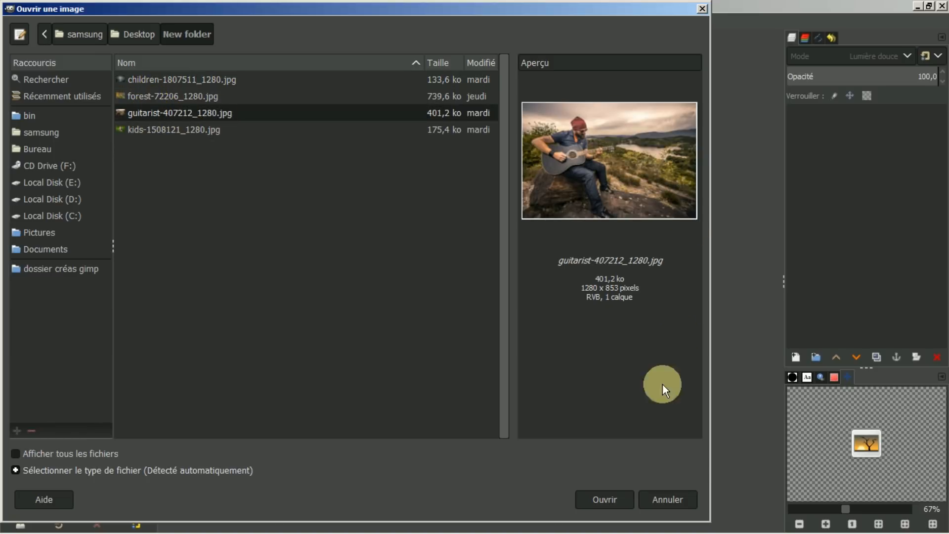
pyautogui.click(606, 500)
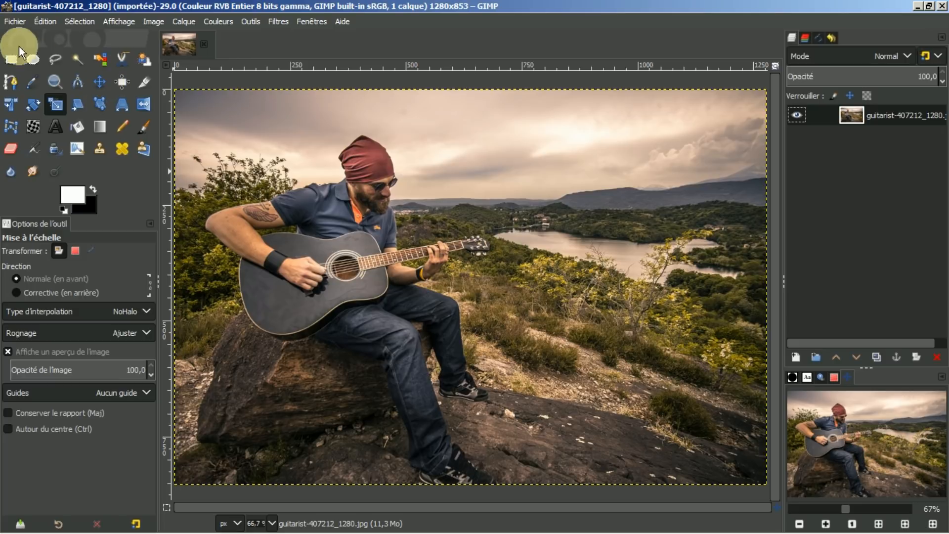
# Preview several flares in the desktop Flares folder and open sun_lens_flare_png_1330662.jpg as a new layer over the guitarist photo
pyautogui.click(13, 22)
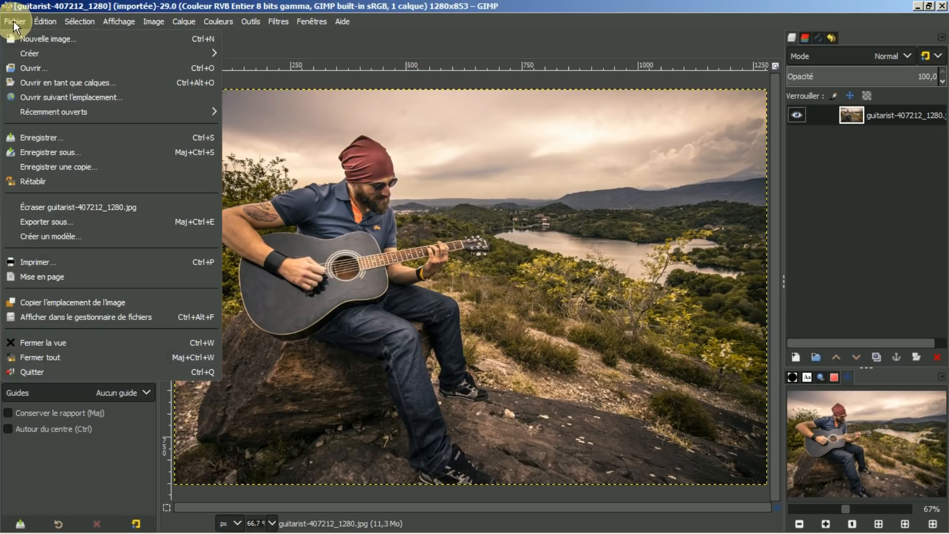
pyautogui.click(34, 82)
pyautogui.click(164, 113)
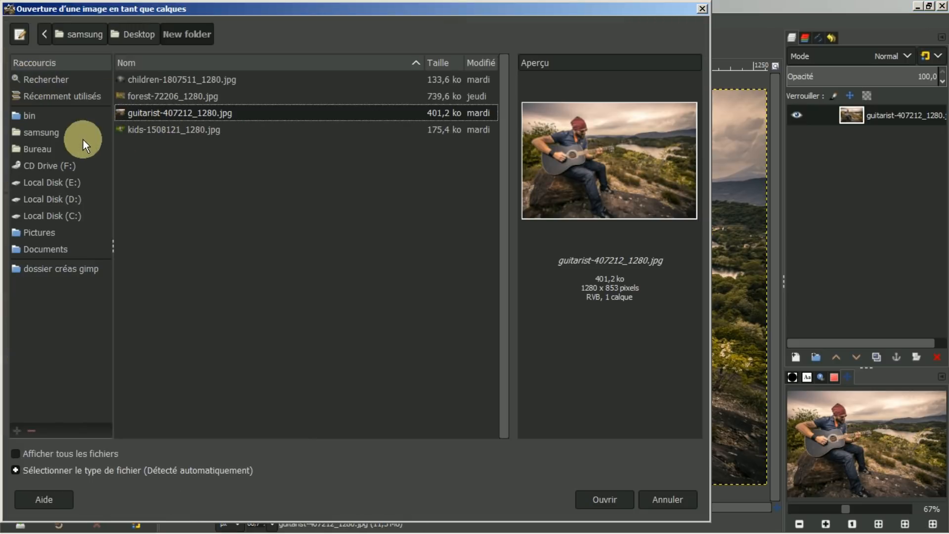
pyautogui.click(46, 147)
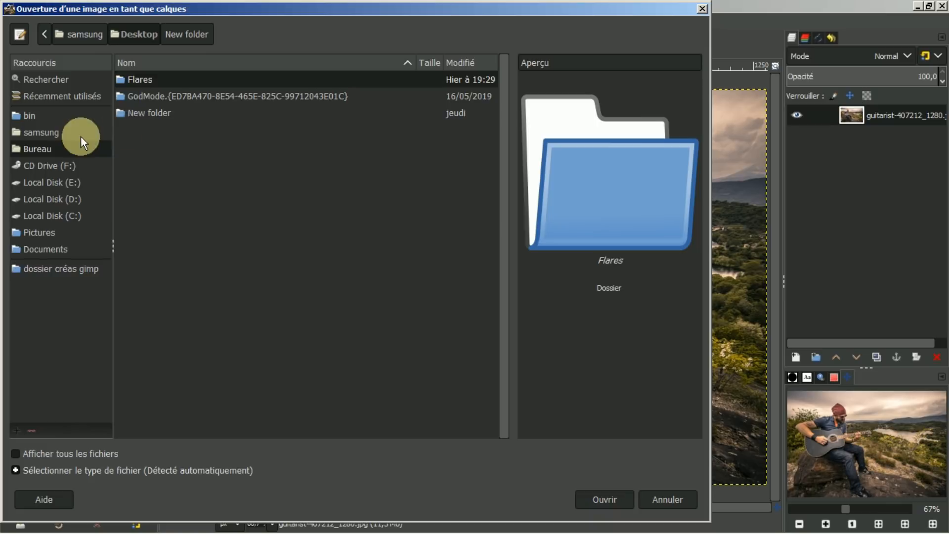
pyautogui.doubleClick(144, 75)
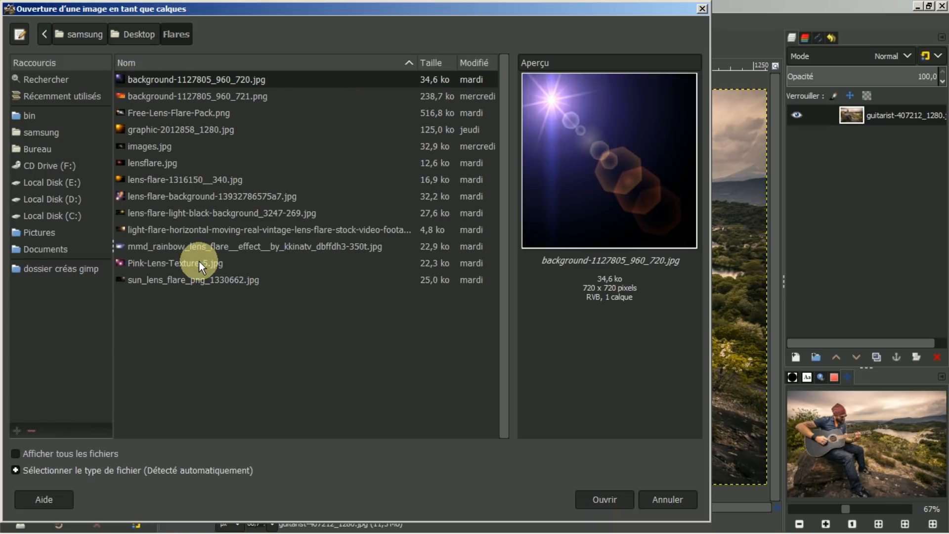
pyautogui.click(193, 229)
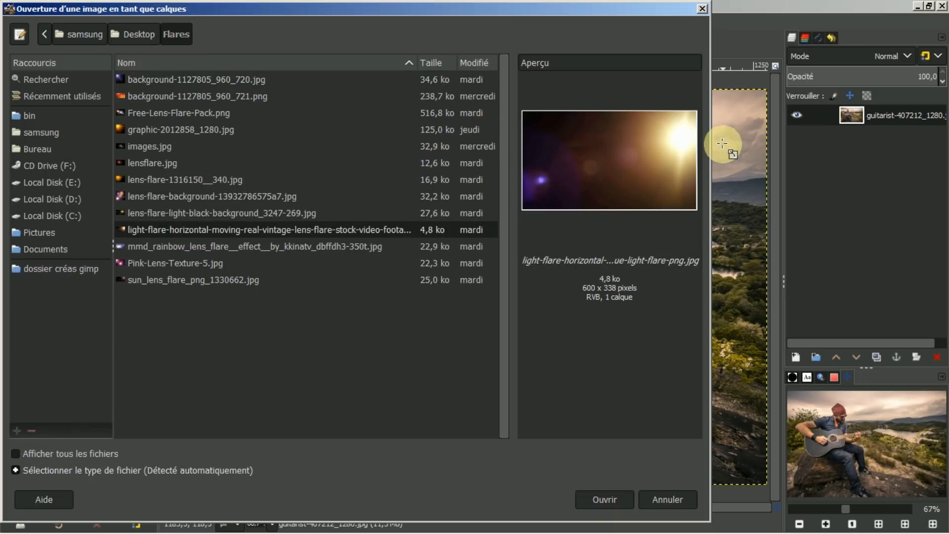
pyautogui.click(238, 213)
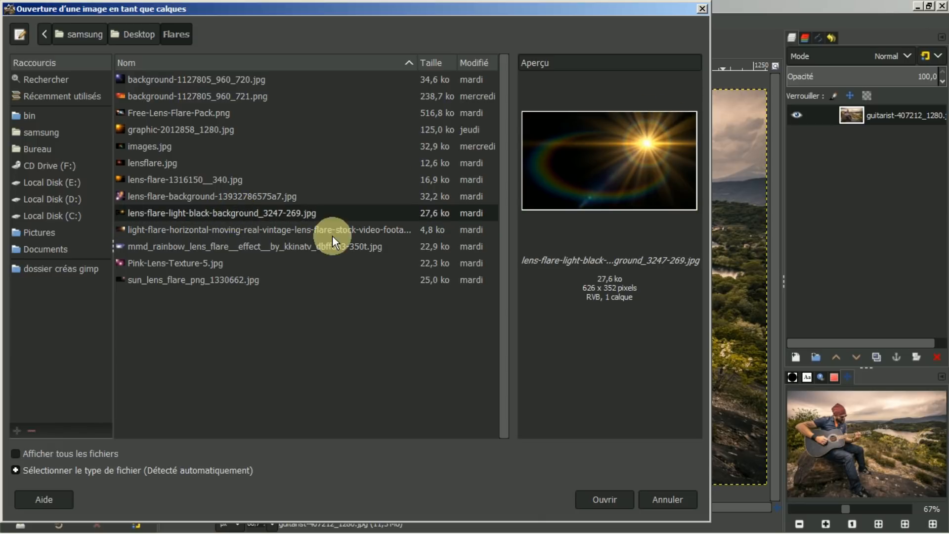
pyautogui.click(204, 274)
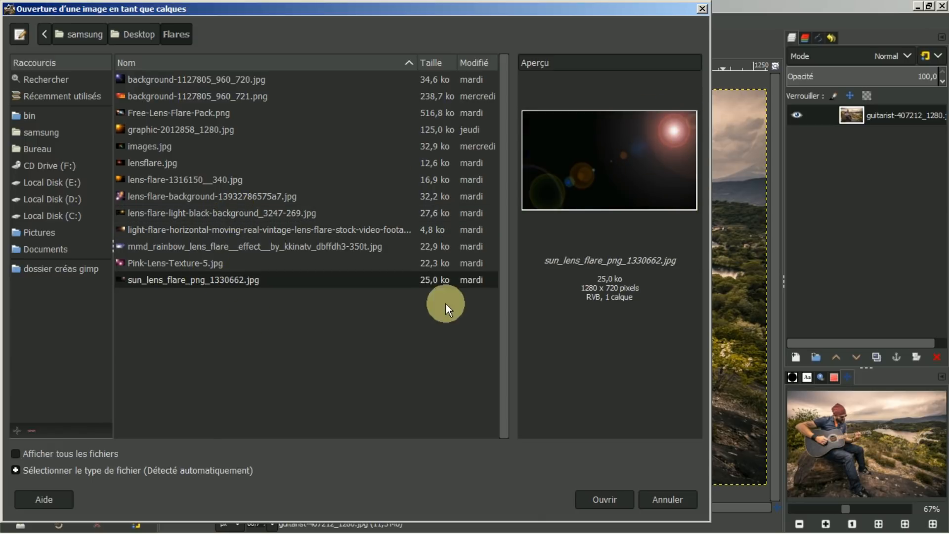
pyautogui.click(592, 502)
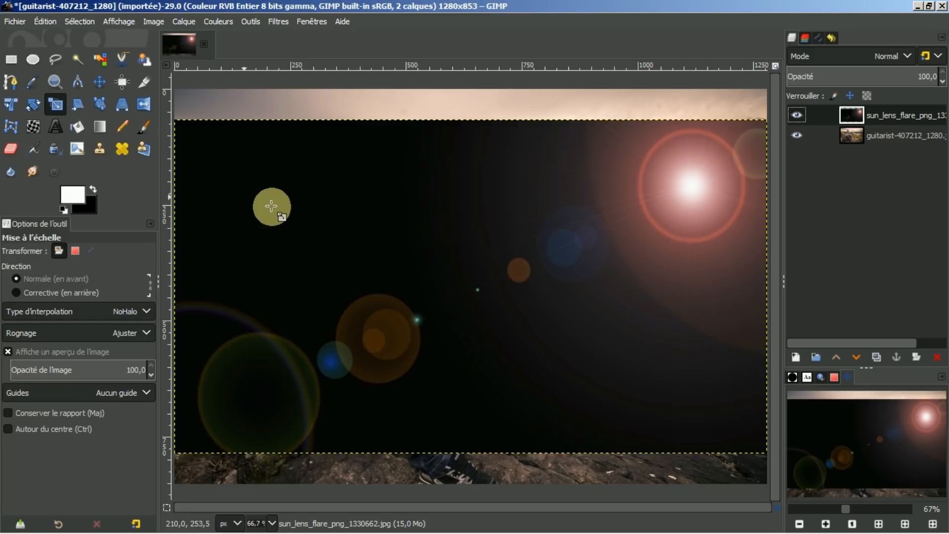
# Scale the sun_lens_flare layer to 1307 x 872 px so it covers the whole guitarist photo
pyautogui.click(331, 231)
pyautogui.moveTo(176, 122); pyautogui.dragTo(167, 88)
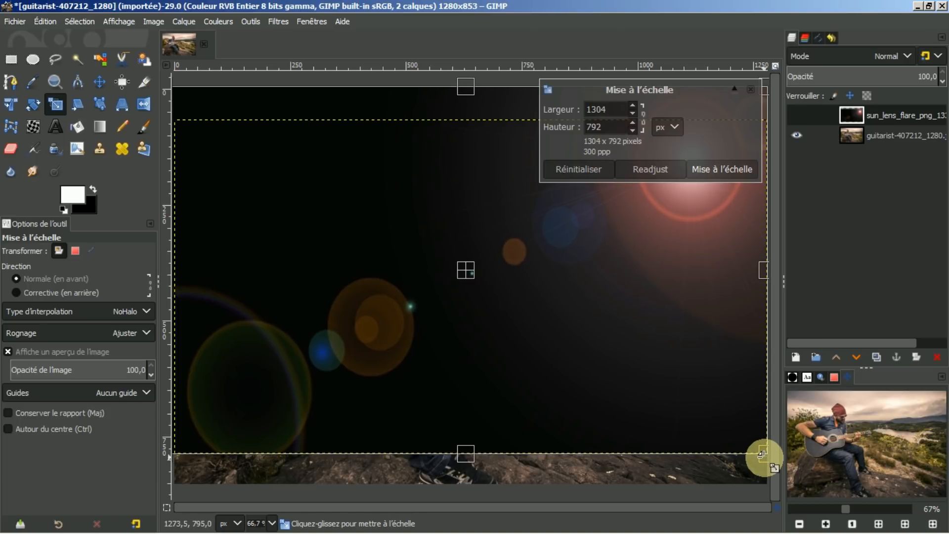
pyautogui.moveTo(762, 453); pyautogui.dragTo(763, 491)
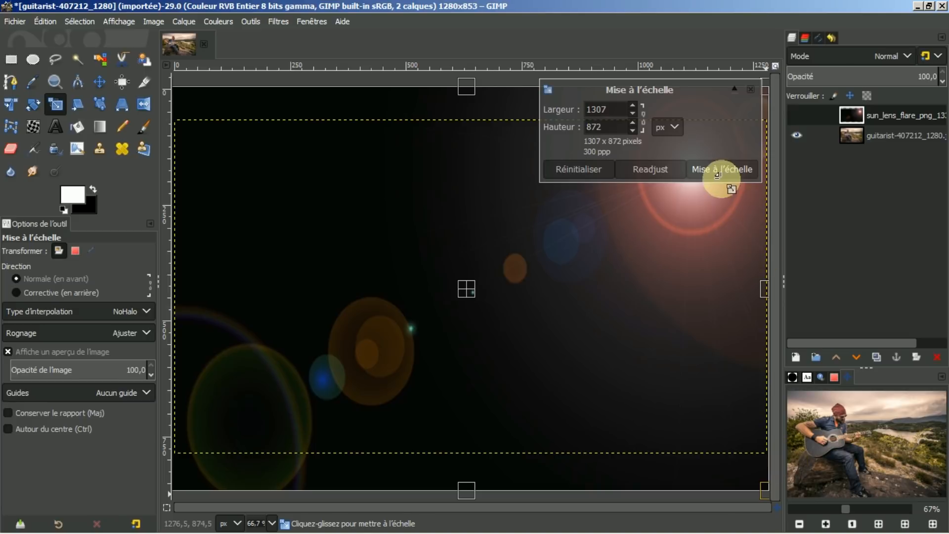
pyautogui.click(699, 168)
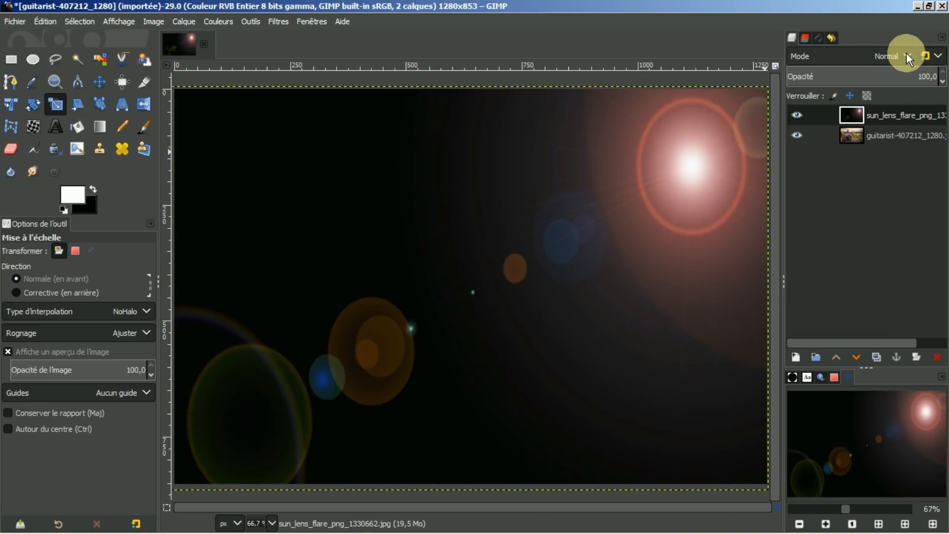
# Try the Superposer blend mode on the sun_lens_flare layer, and set it to Lumière douce
pyautogui.click(906, 54)
pyautogui.click(813, 350)
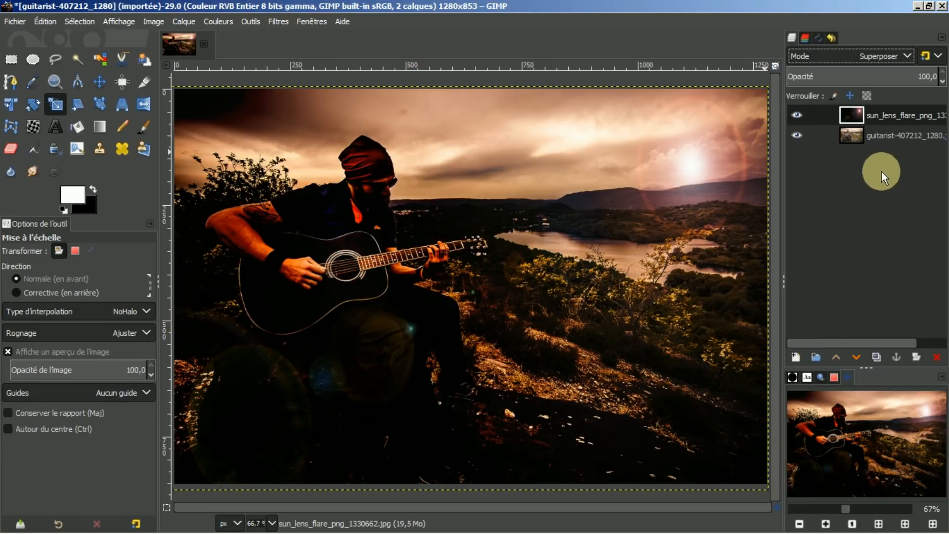
pyautogui.click(906, 55)
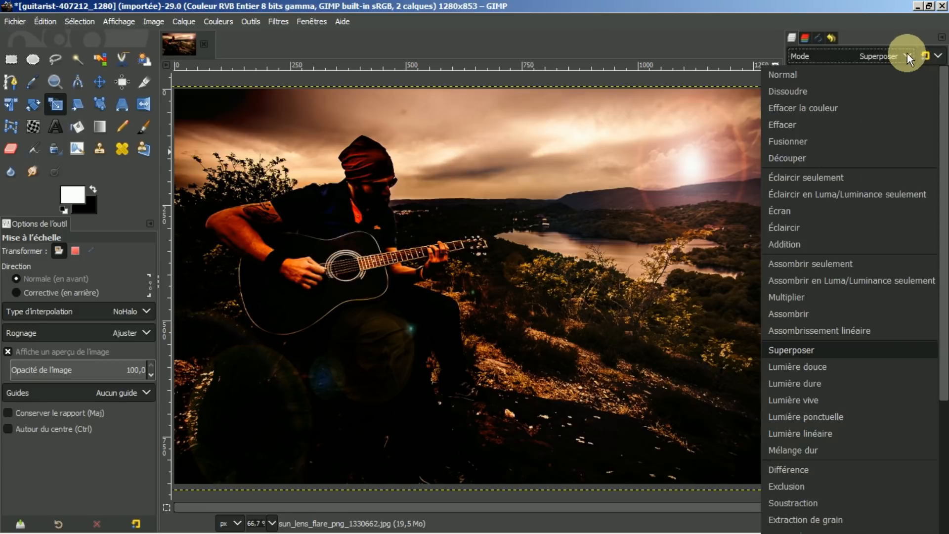
pyautogui.click(818, 366)
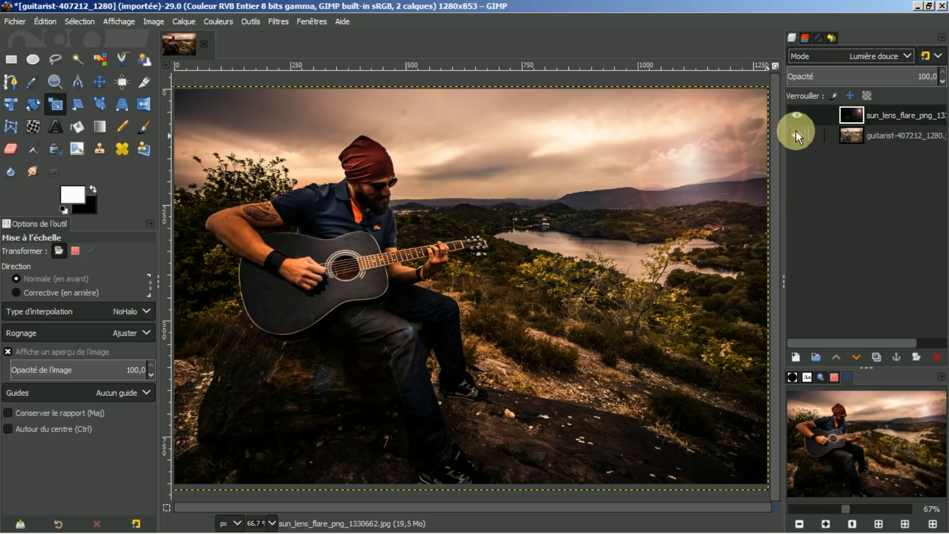
pyautogui.click(875, 114)
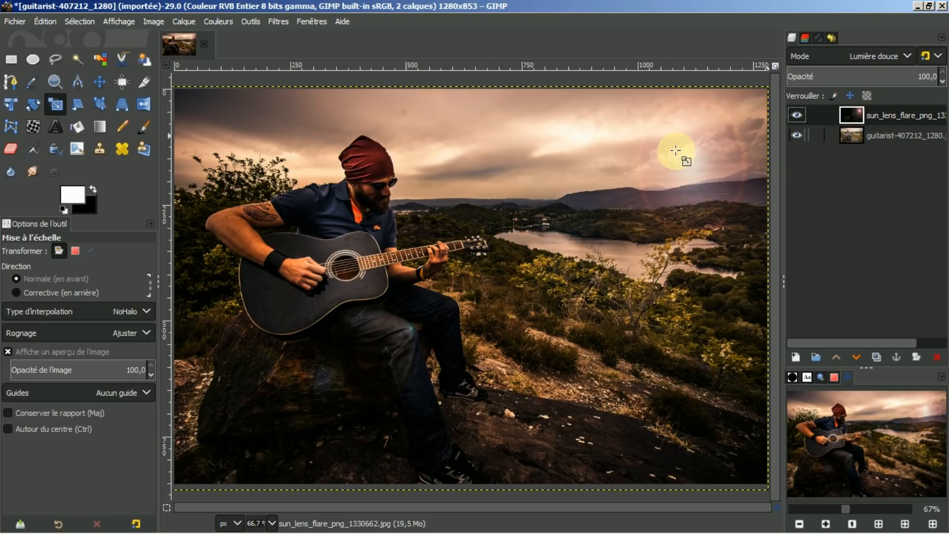
# Try flipping the sun_lens_flare layer horizontally and vertically, restoring its original orientation after each flip
pyautogui.click(143, 103)
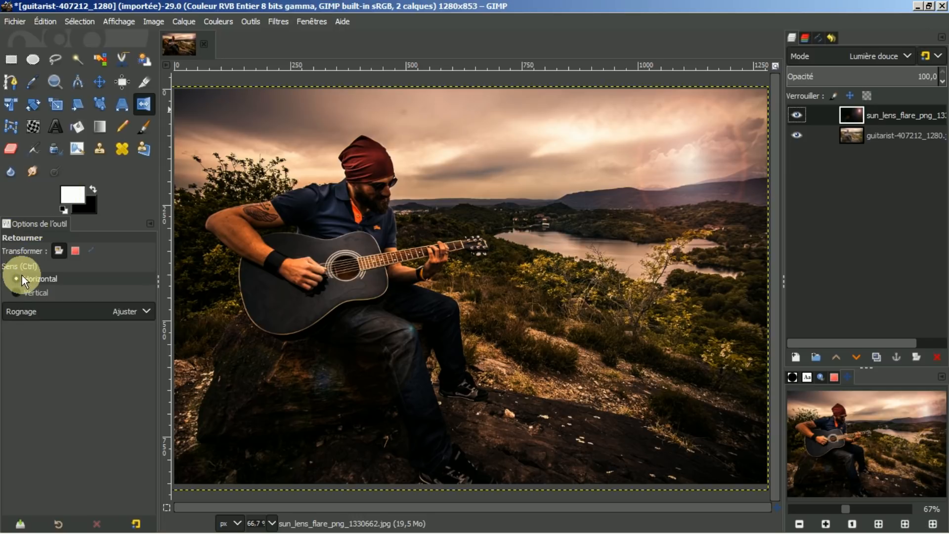
pyautogui.click(362, 252)
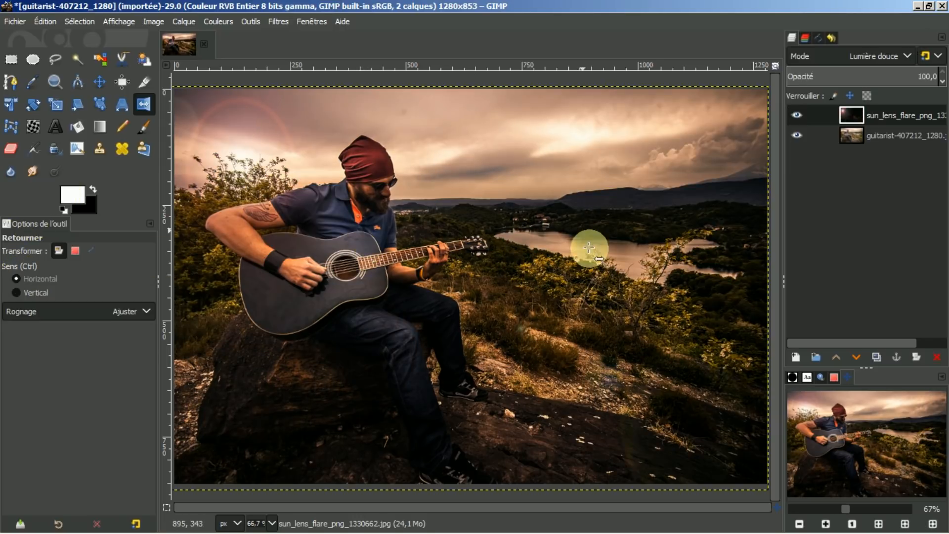
pyautogui.click(558, 281)
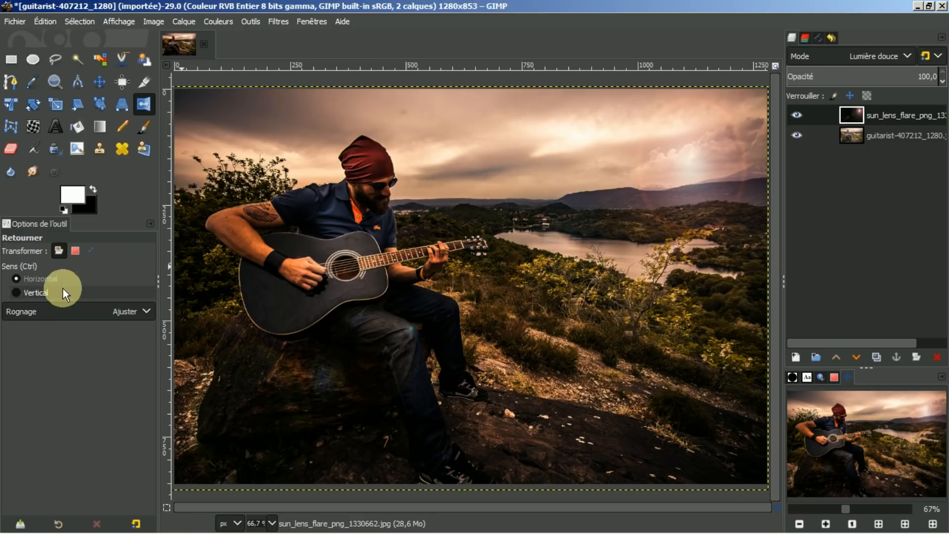
pyautogui.click(31, 292)
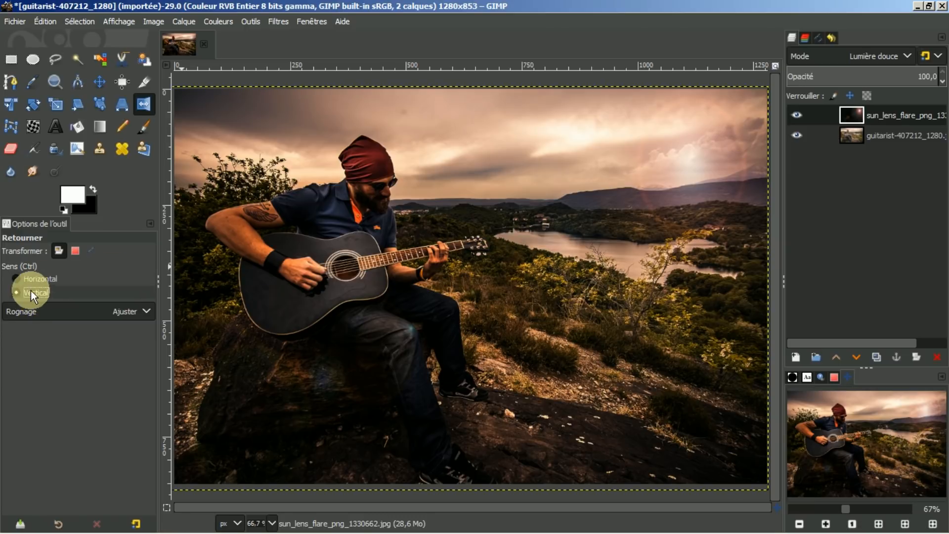
pyautogui.click(499, 251)
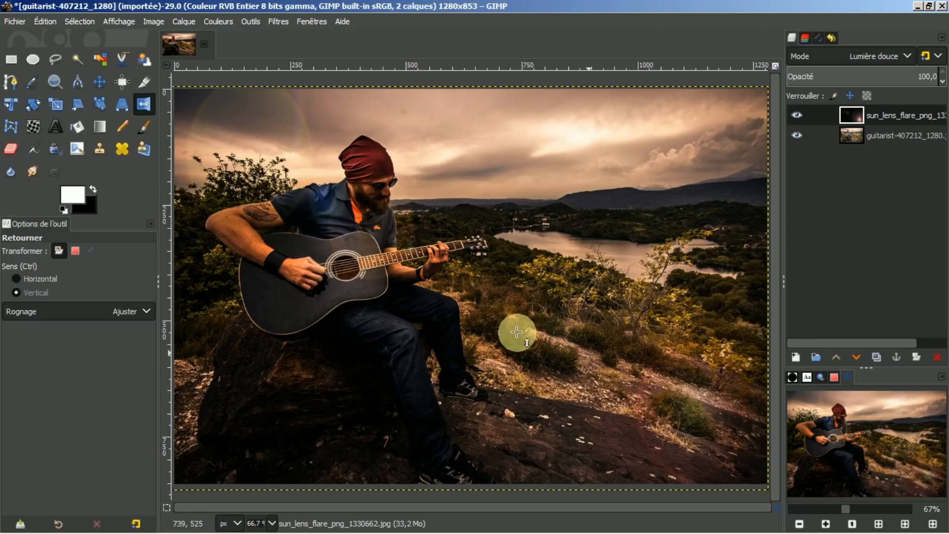
pyautogui.click(485, 303)
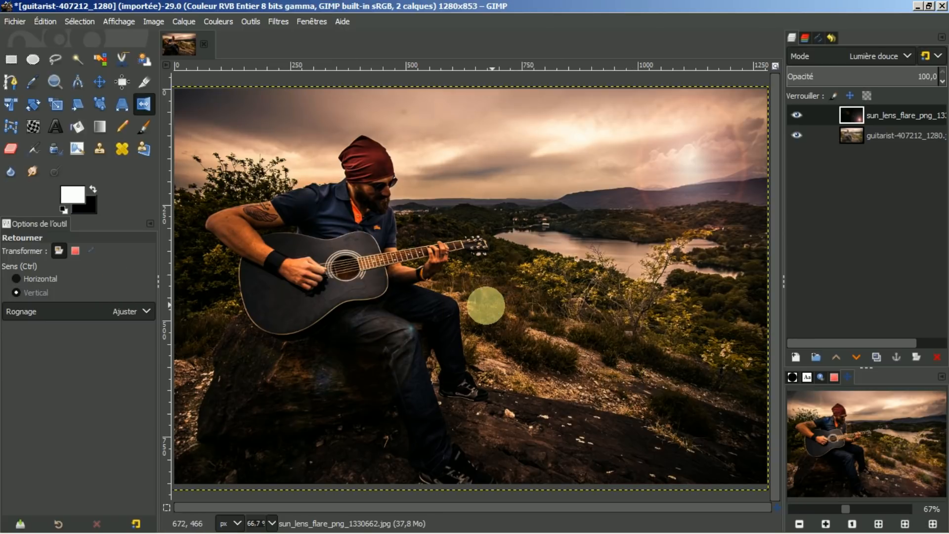
# Toggle the sun_lens_flare layer's visibility to compare the effect, and add a white, full-opacity layer mask to it
pyautogui.click(100, 81)
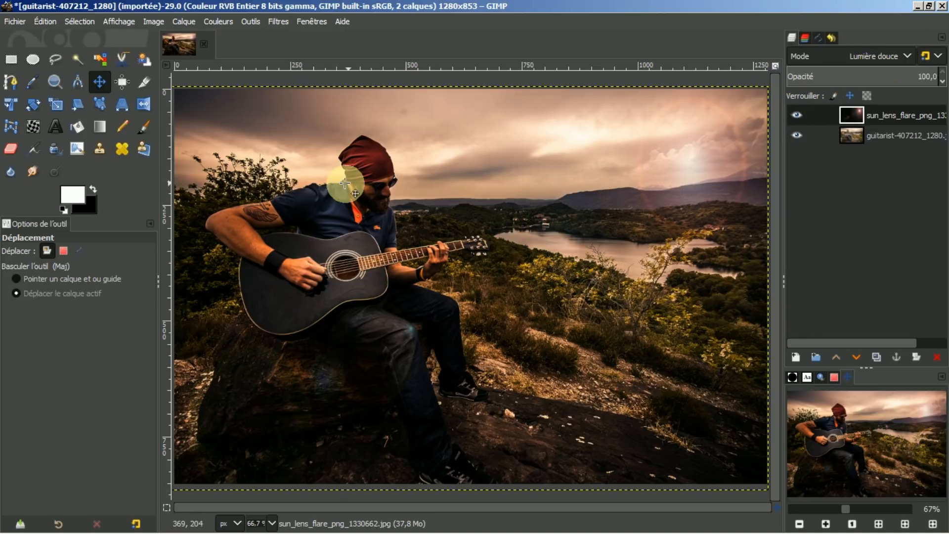
pyautogui.click(794, 115)
pyautogui.click(796, 116)
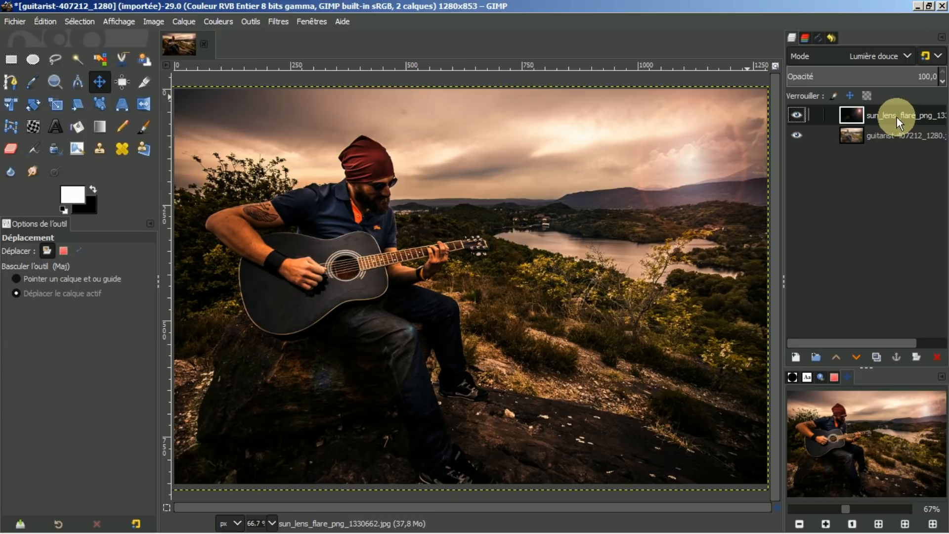
pyautogui.click(915, 354)
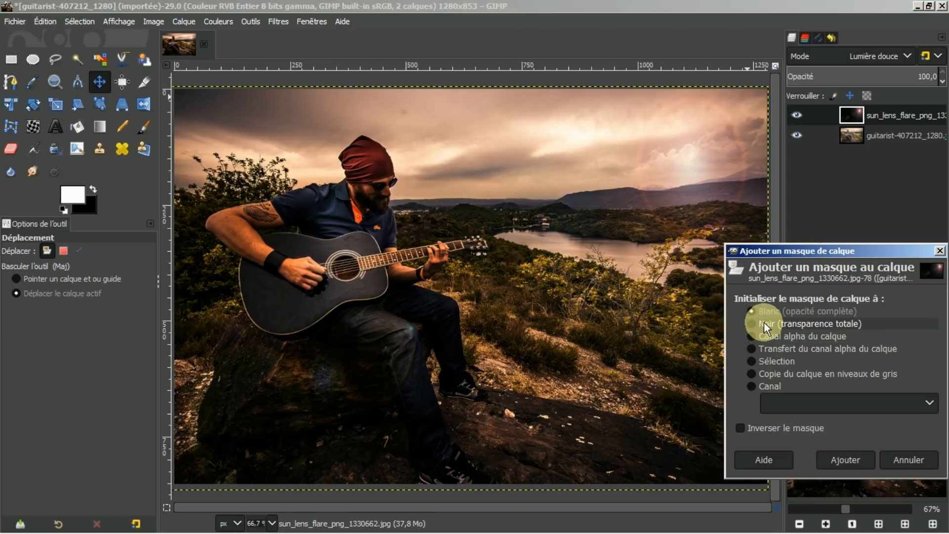
pyautogui.click(832, 460)
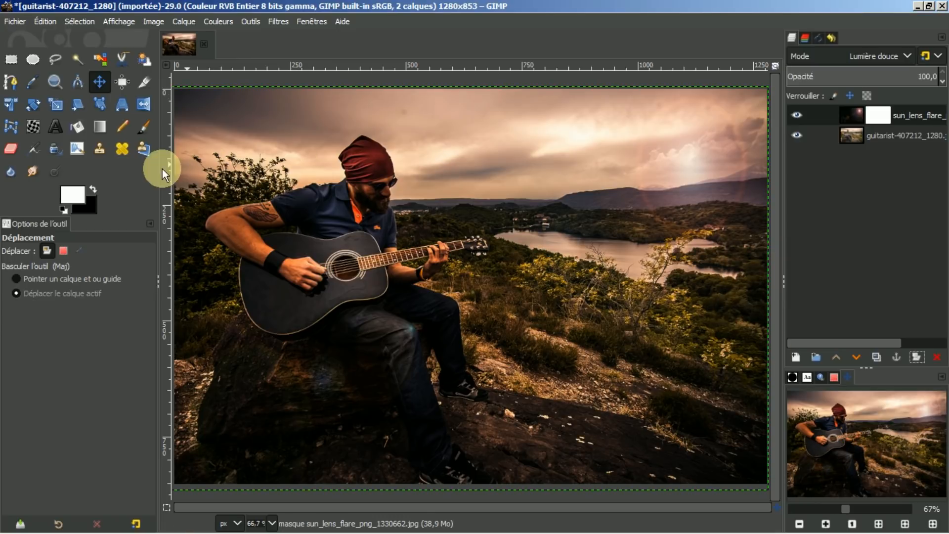
# Draw a Bilinéaire white-to-black gradient on the flare layer's mask from about 770, 375 px to the photo's lower-left corner
pyautogui.click(99, 127)
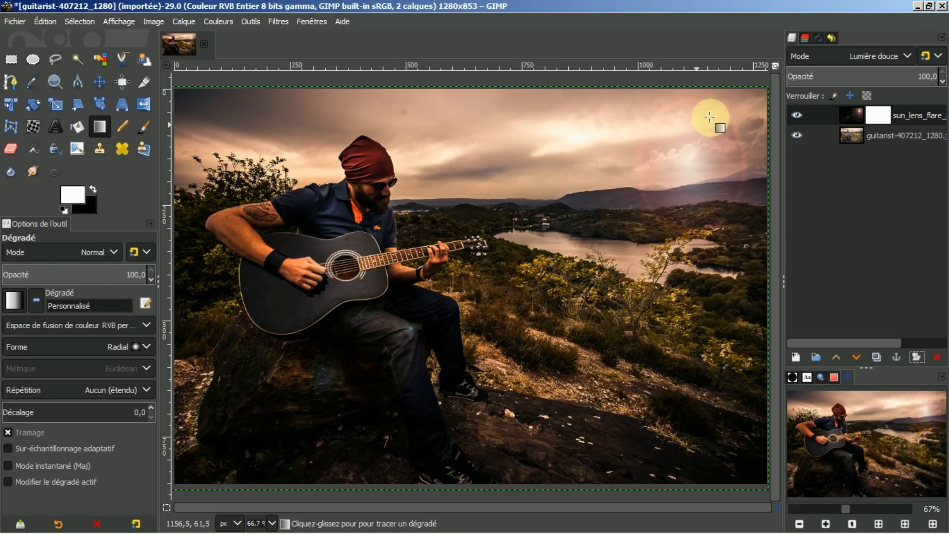
pyautogui.click(148, 346)
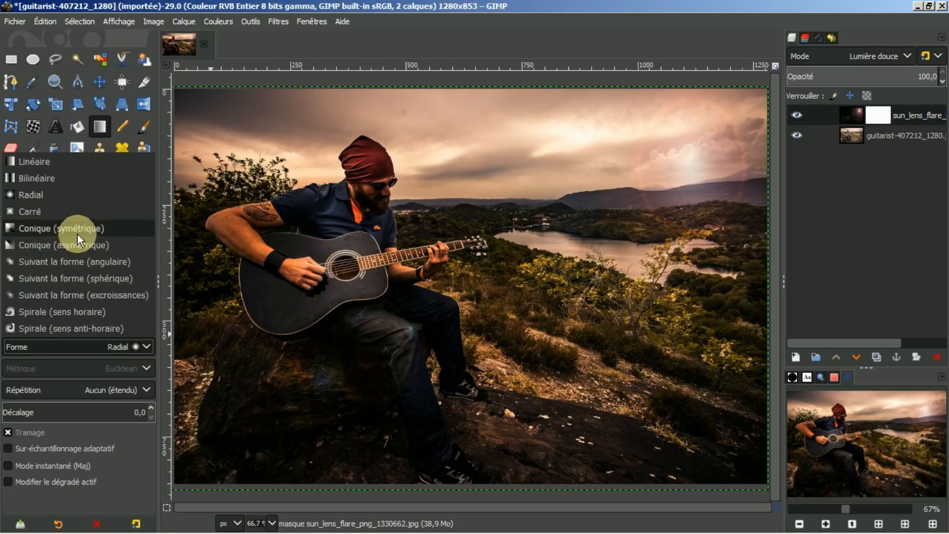
pyautogui.click(42, 177)
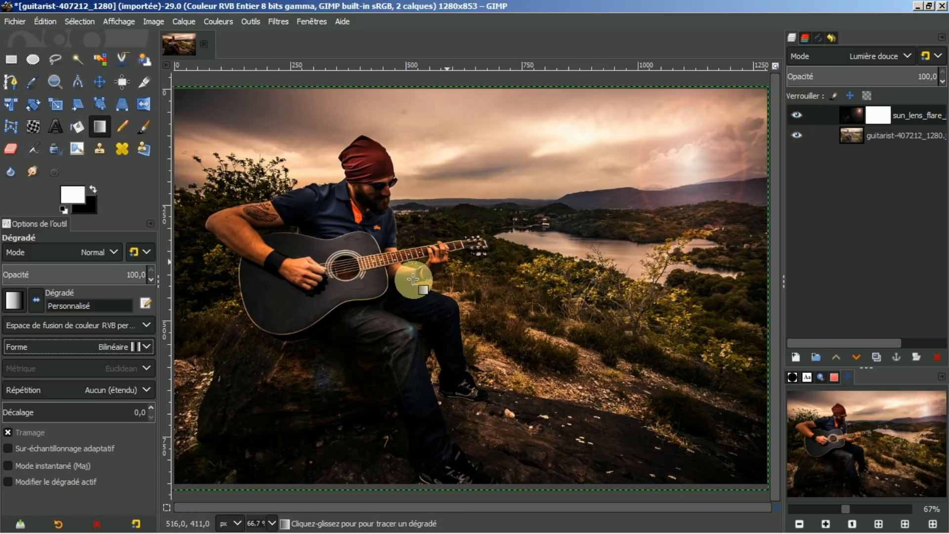
pyautogui.click(531, 262)
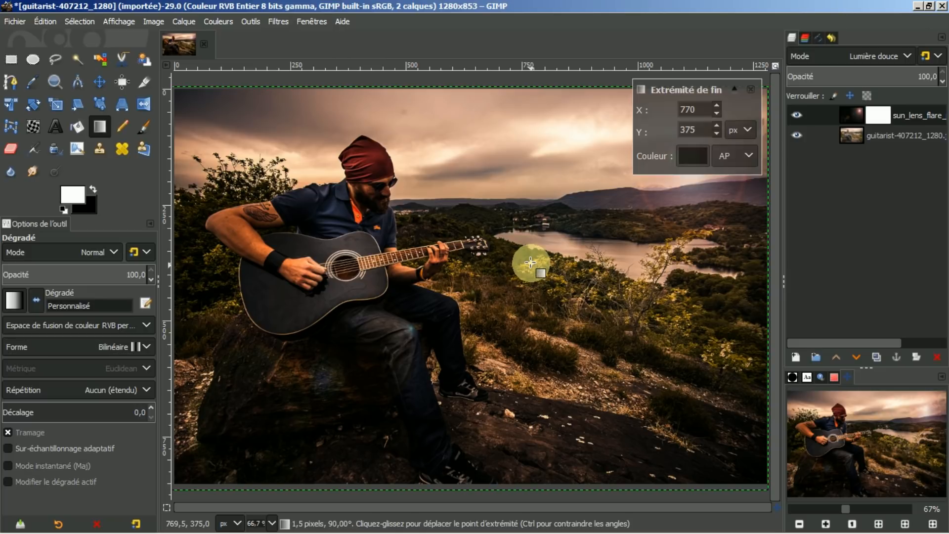
pyautogui.moveTo(531, 263); pyautogui.dragTo(174, 483)
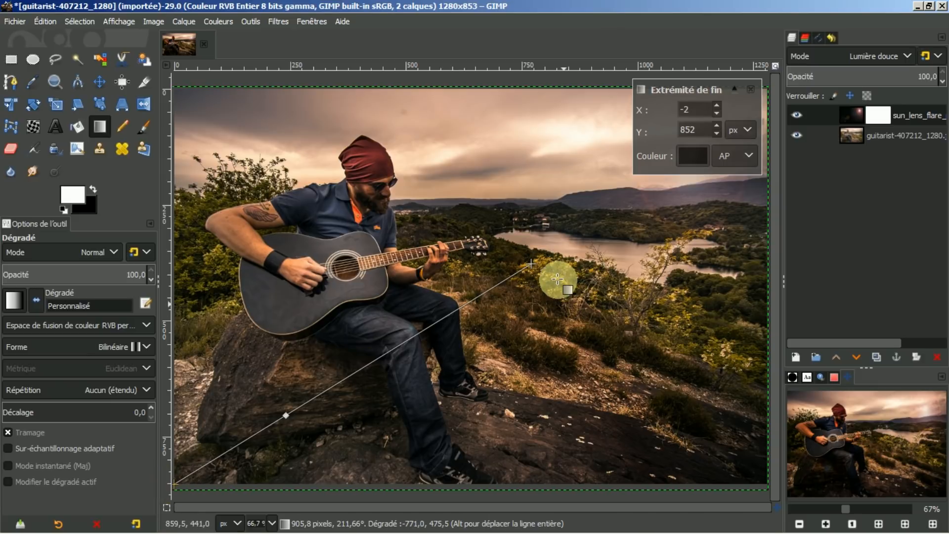
# Try the Bilinéaire mask gradient with its start at about 742, 376 px and its middle stop at about 46%, and undo it
pyautogui.moveTo(529, 260); pyautogui.dragTo(573, 231)
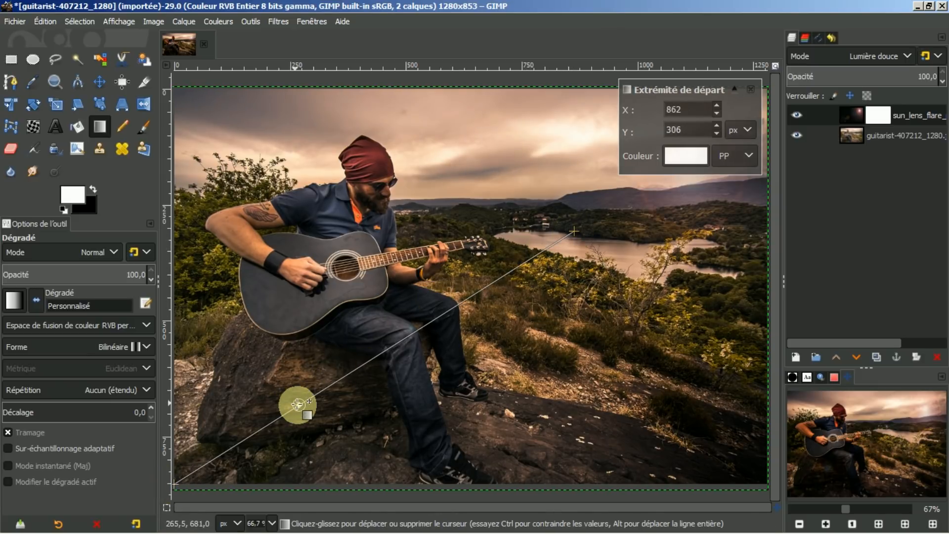
pyautogui.moveTo(329, 389); pyautogui.dragTo(390, 343)
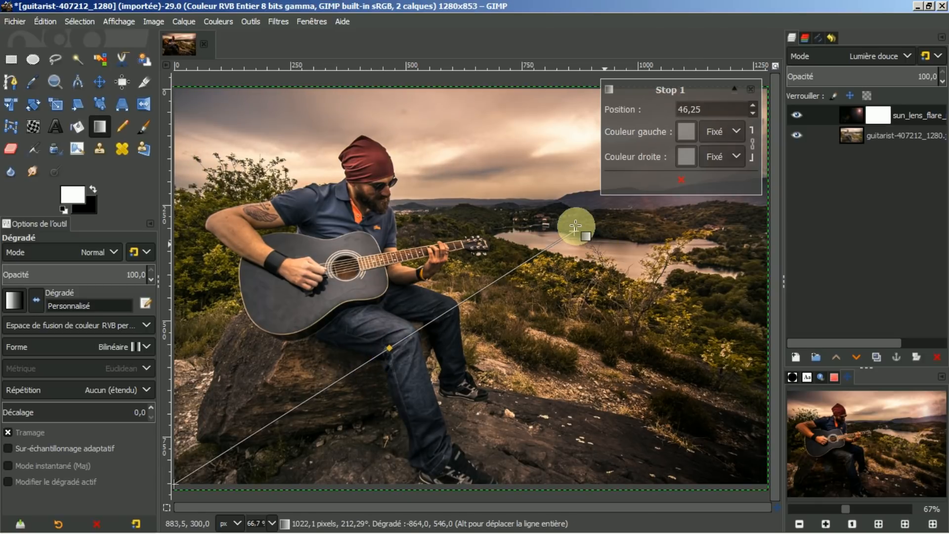
pyautogui.moveTo(572, 230); pyautogui.dragTo(529, 251)
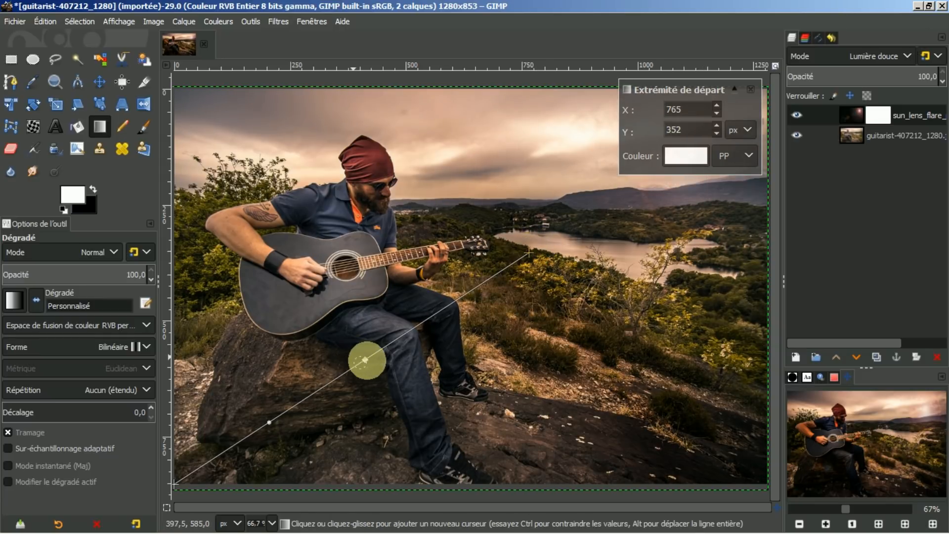
pyautogui.moveTo(351, 371); pyautogui.dragTo(370, 363)
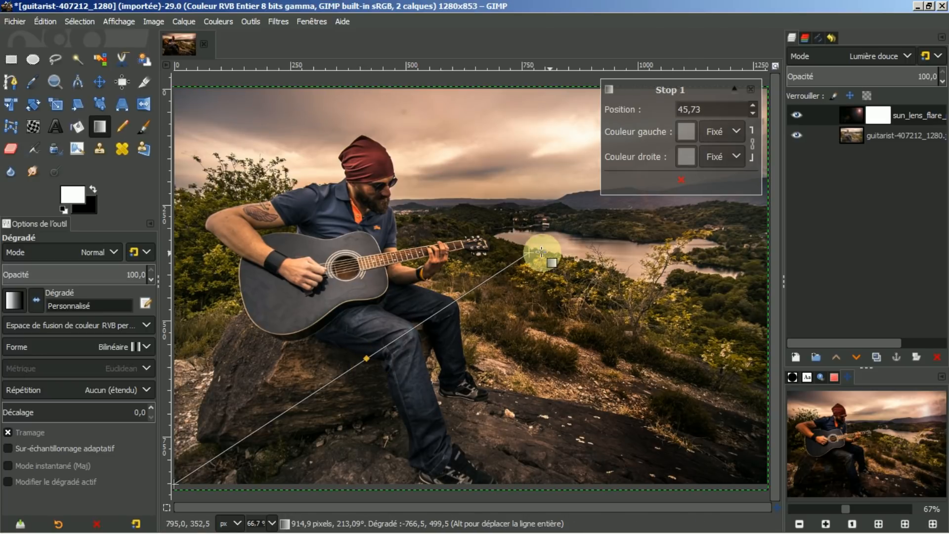
pyautogui.moveTo(529, 251); pyautogui.dragTo(518, 262)
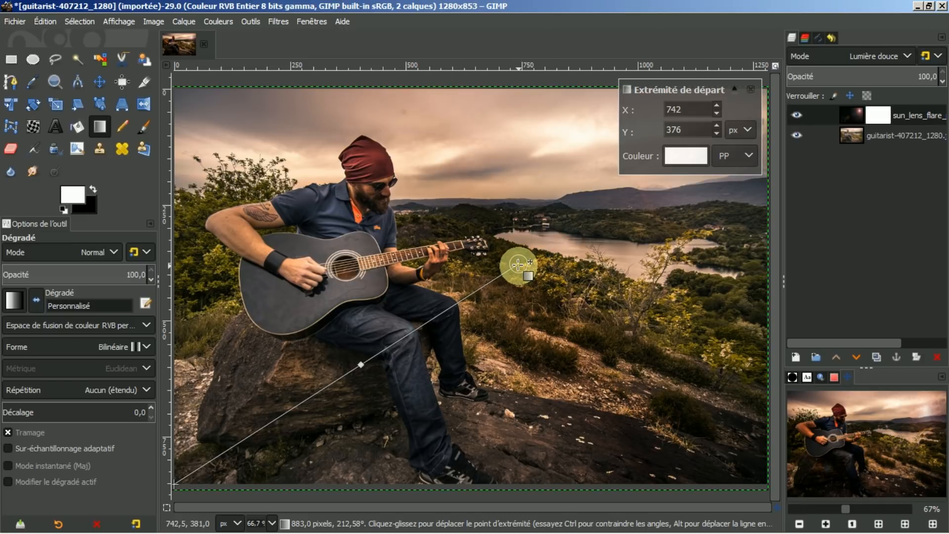
pyautogui.press('Return')
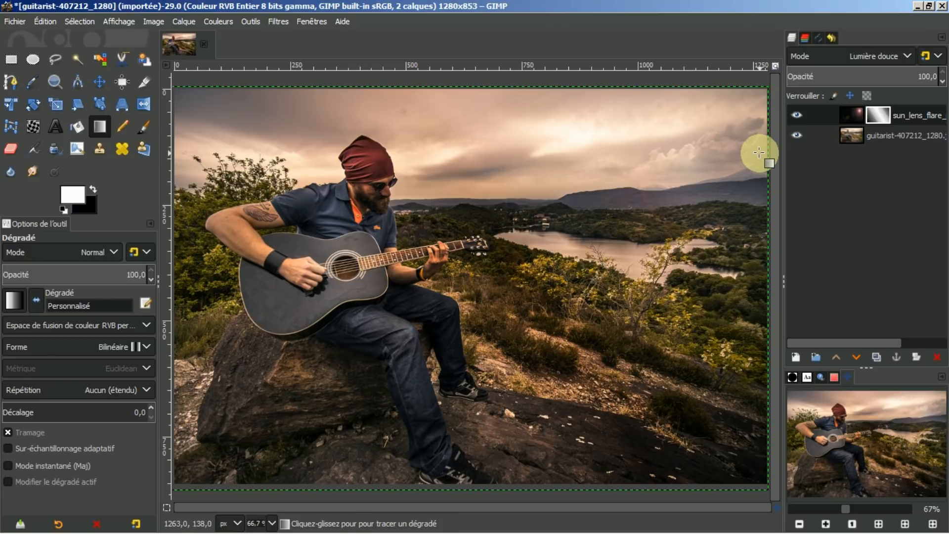
pyautogui.hotkey('ctrl', 'z')
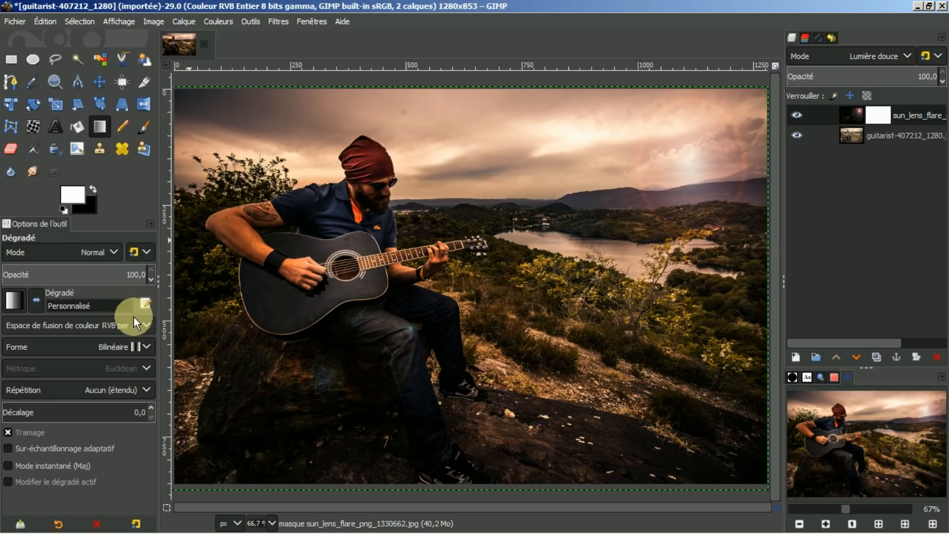
# Apply a Linéaire white-to-black gradient to the flare mask from about 698, 422 px to the photo's lower-left corner, with a stop at about 31%
pyautogui.click(118, 346)
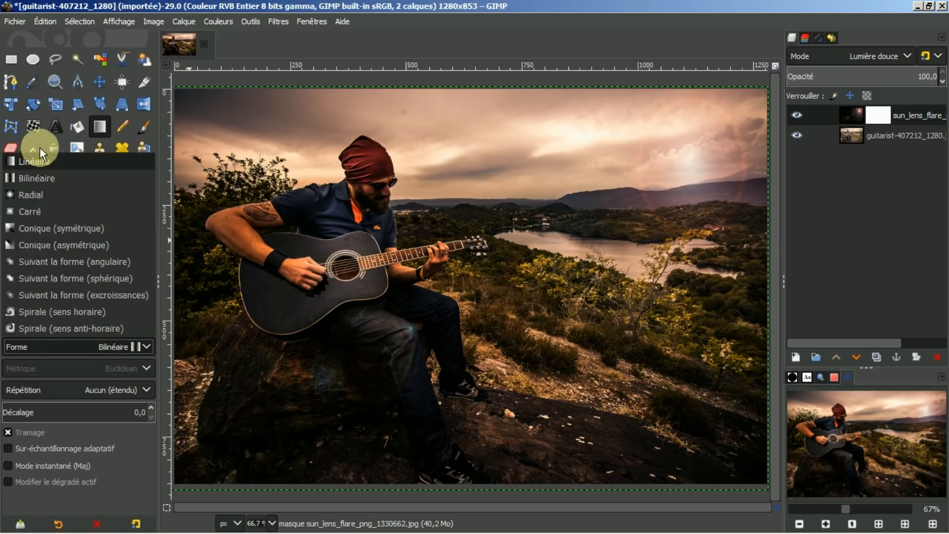
pyautogui.click(32, 165)
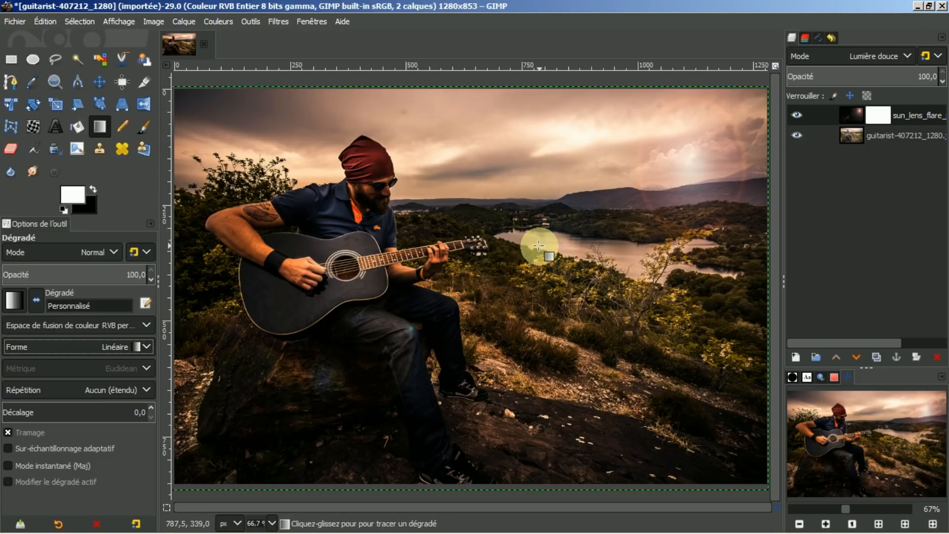
pyautogui.moveTo(538, 242)
pyautogui.mouseDown()
pyautogui.moveTo(320, 358)
pyautogui.moveTo(236, 425)
pyautogui.moveTo(183, 452)
pyautogui.moveTo(173, 478)
pyautogui.mouseUp()
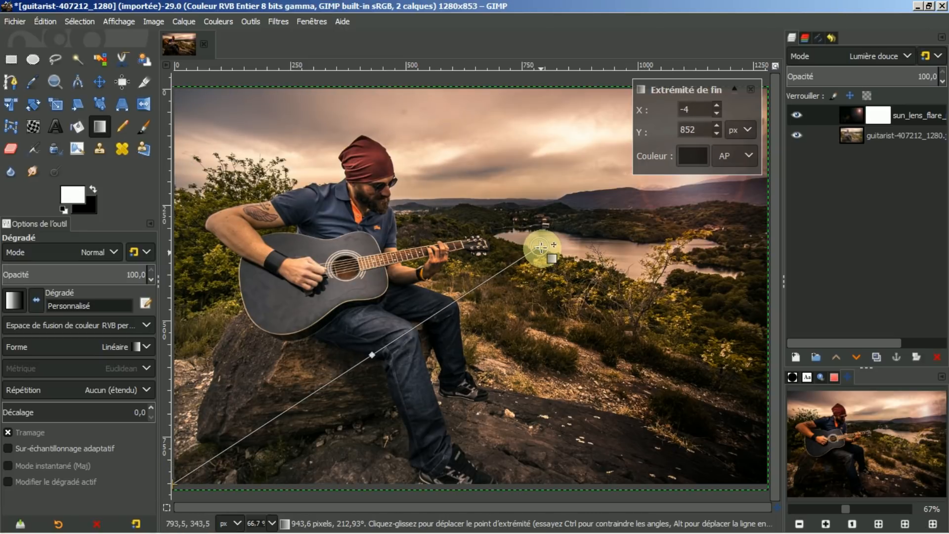
pyautogui.moveTo(542, 250); pyautogui.dragTo(497, 282)
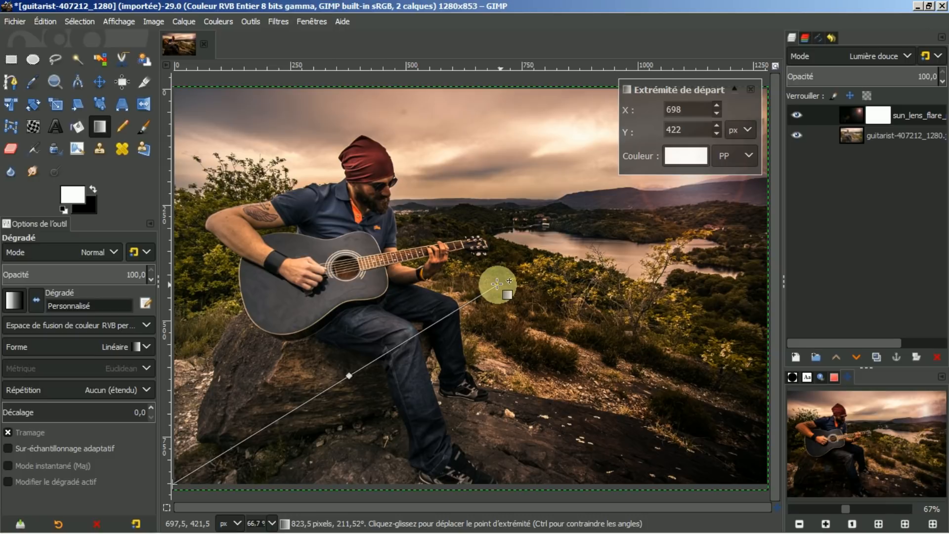
pyautogui.moveTo(348, 375); pyautogui.dragTo(394, 346)
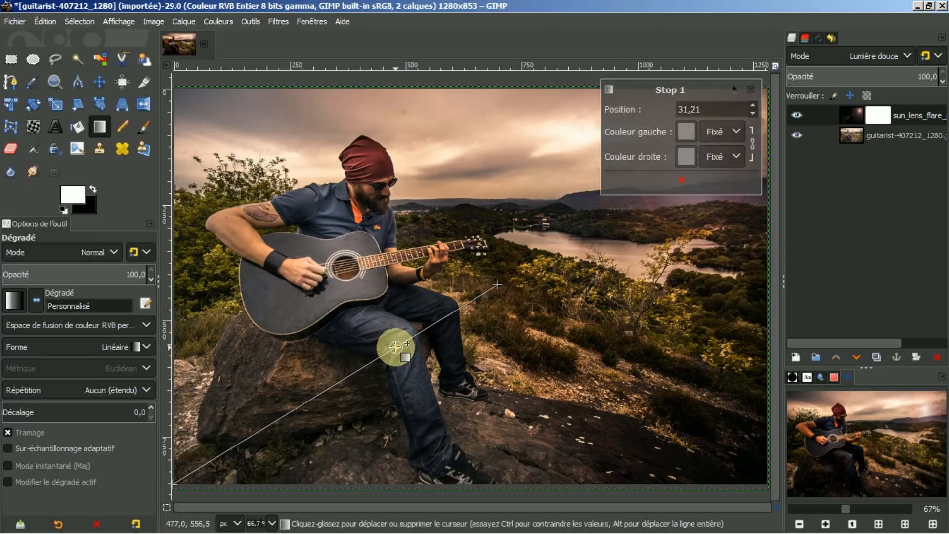
pyautogui.press('Return')
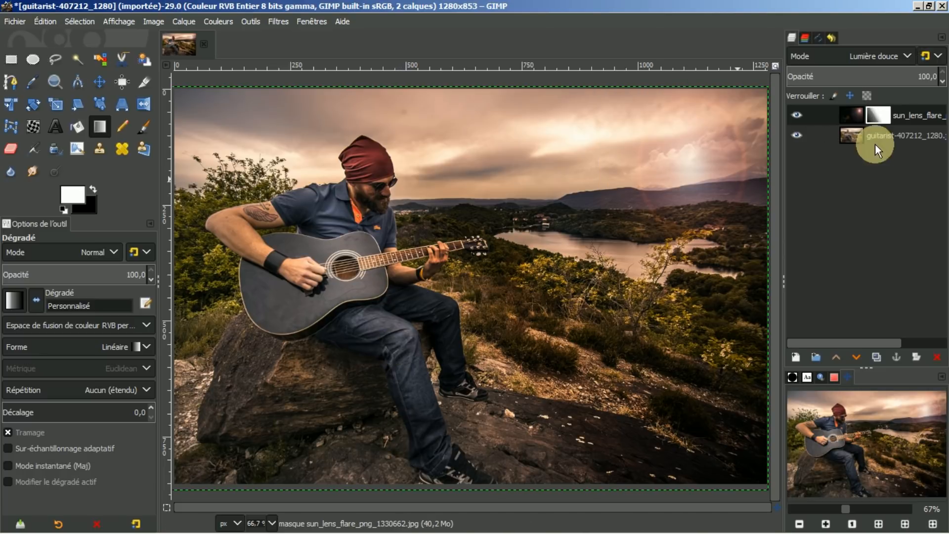
# Hide and show the masked sun_lens_flare layer to compare the guitarist photo with and without the flare
pyautogui.click(795, 115)
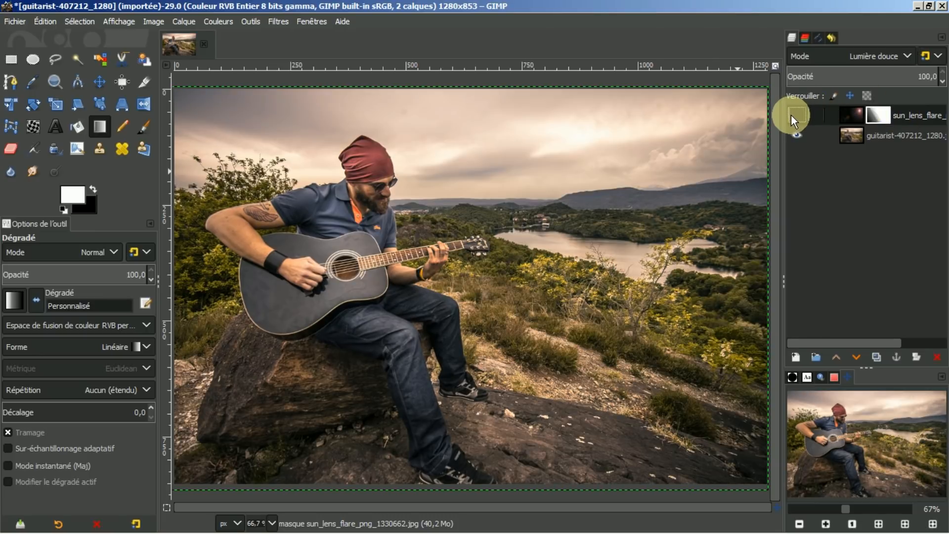
pyautogui.click(795, 115)
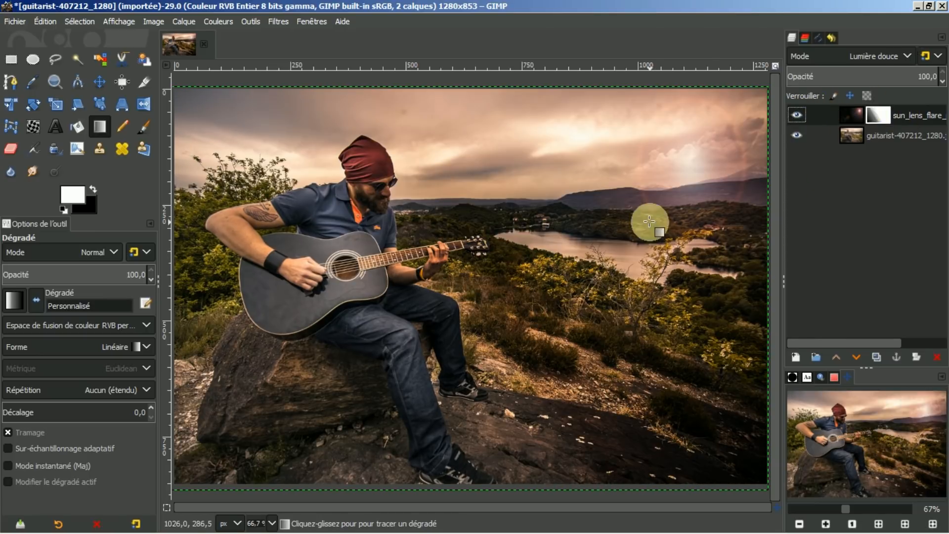